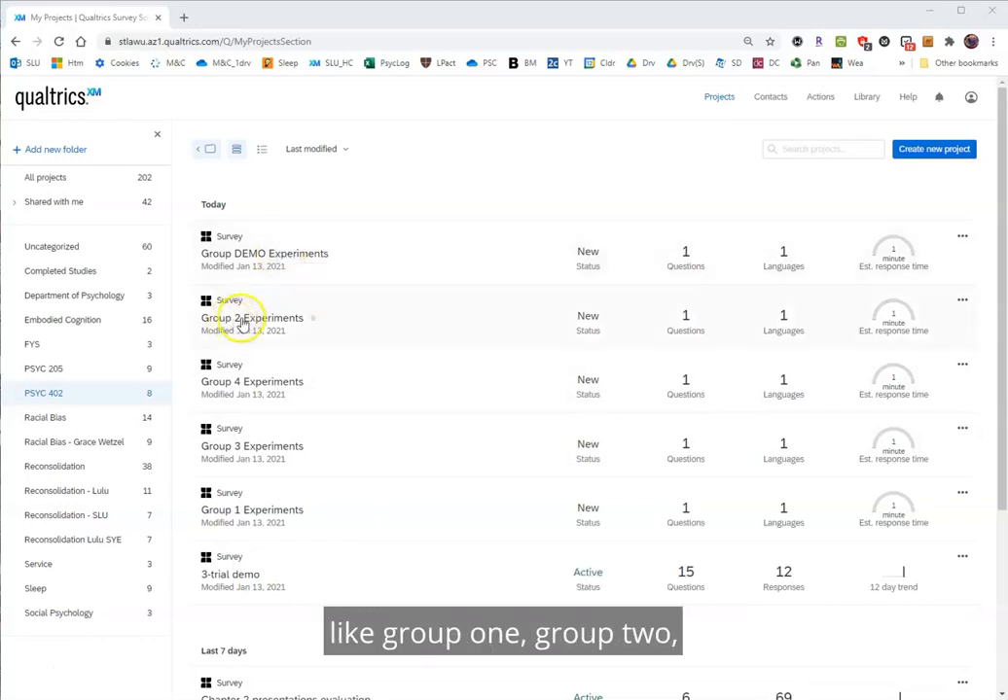
Open the Group DEMO Experiments survey and enable Autoadvance on Questions, Hide Autoadvance Button and Autoadvance on Pages in its Look and Feel motion settings.
left_click(282, 255)
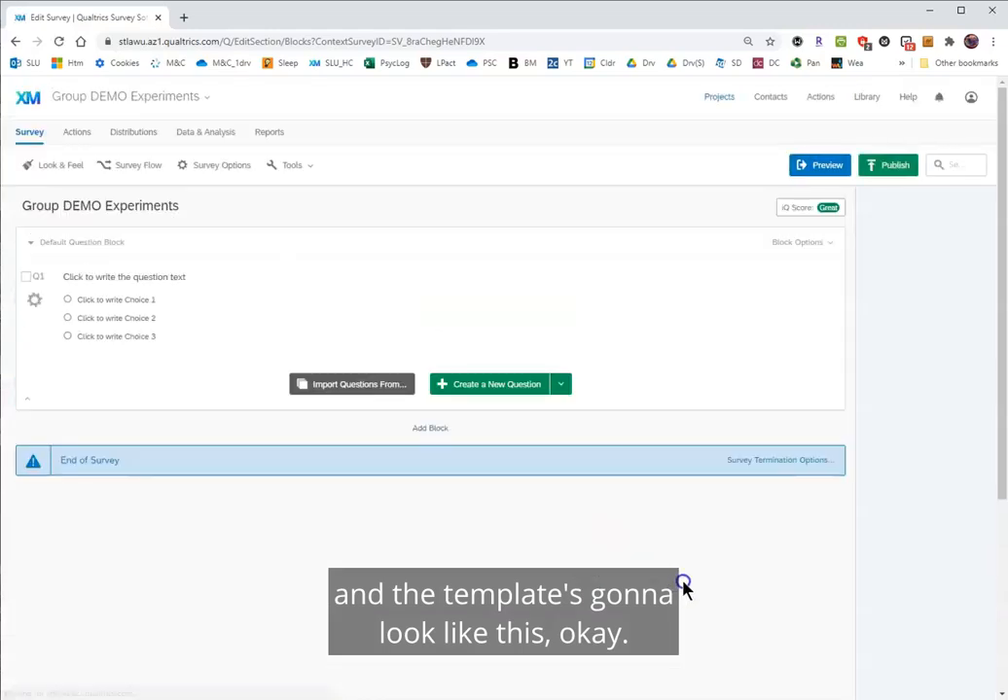
left_click(58, 166)
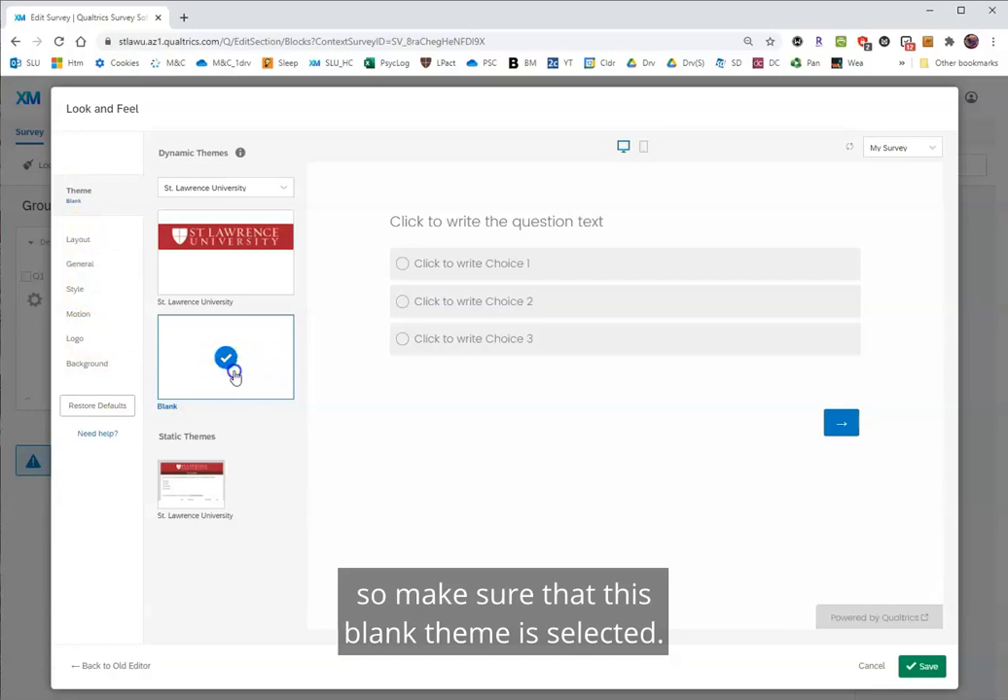
left_click(79, 316)
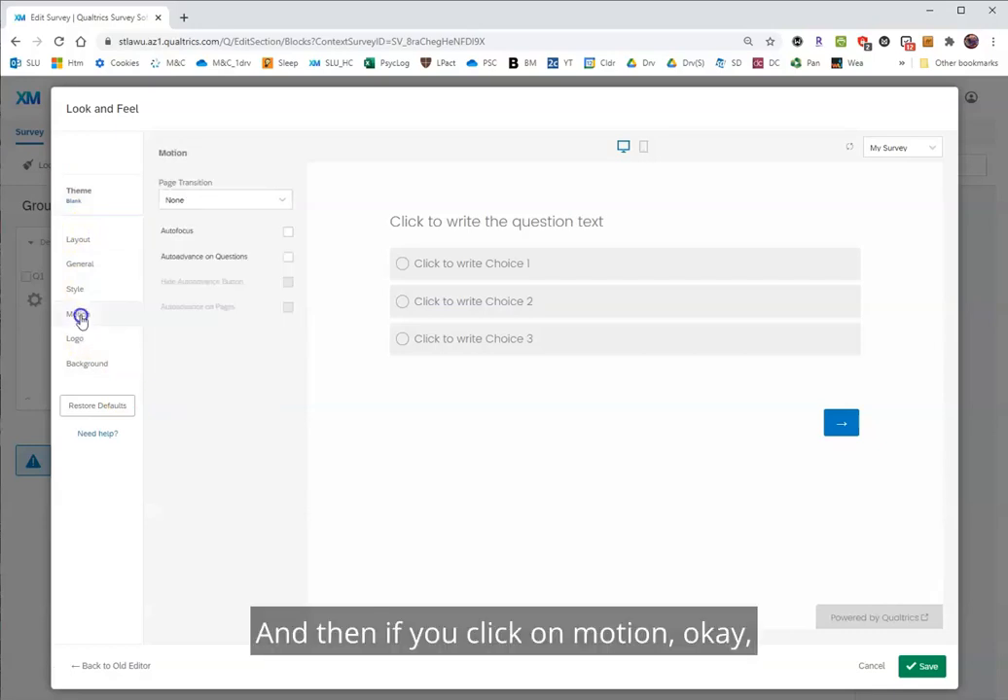
left_click(288, 257)
left_click(287, 284)
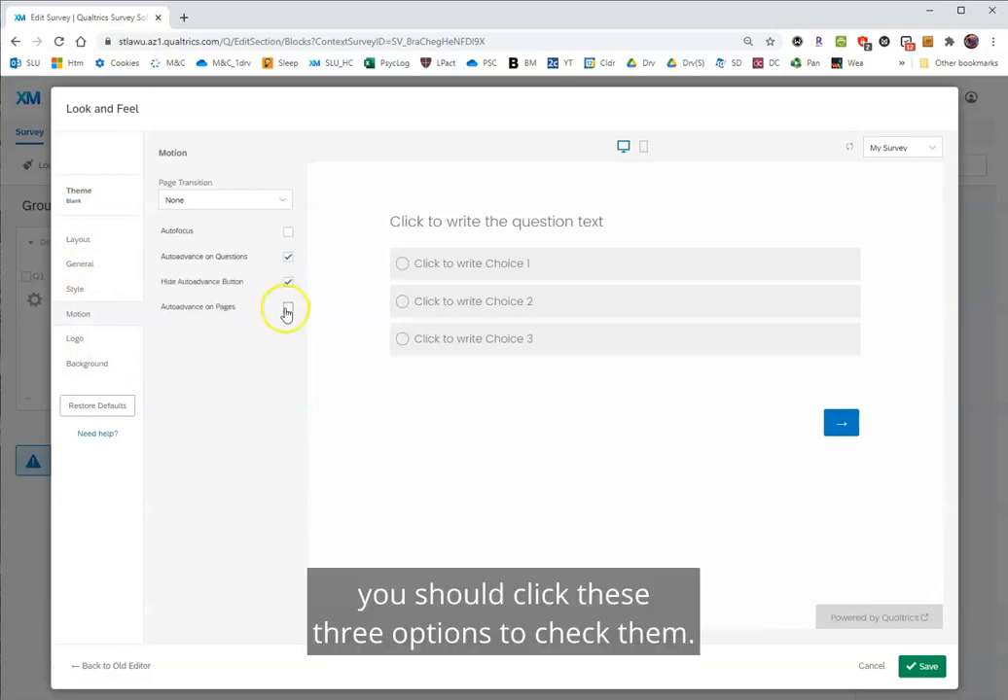
left_click(287, 311)
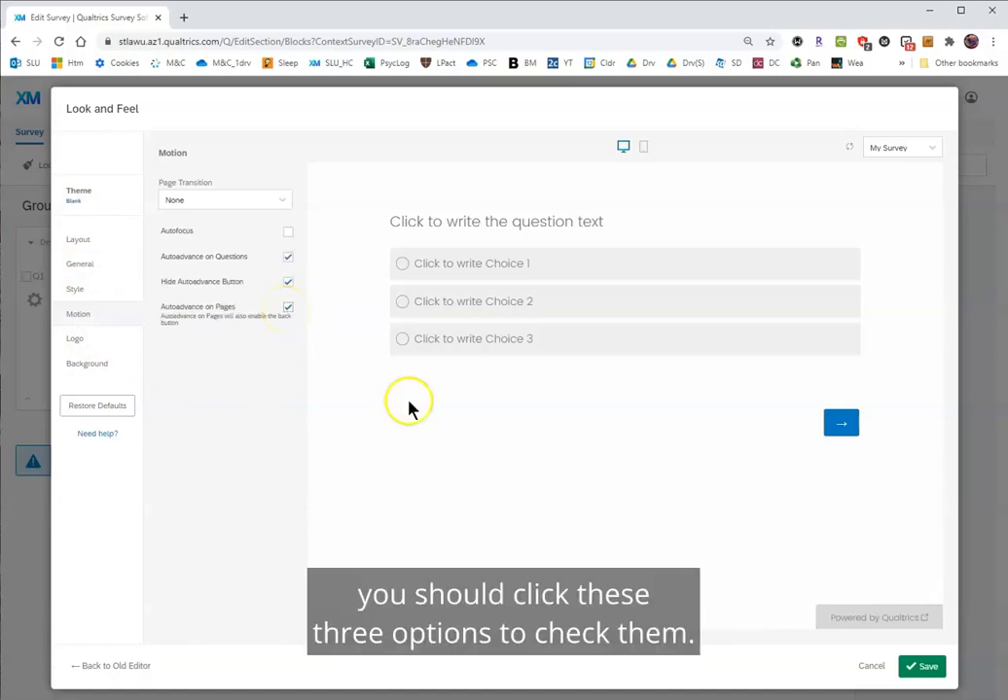
left_click(918, 669)
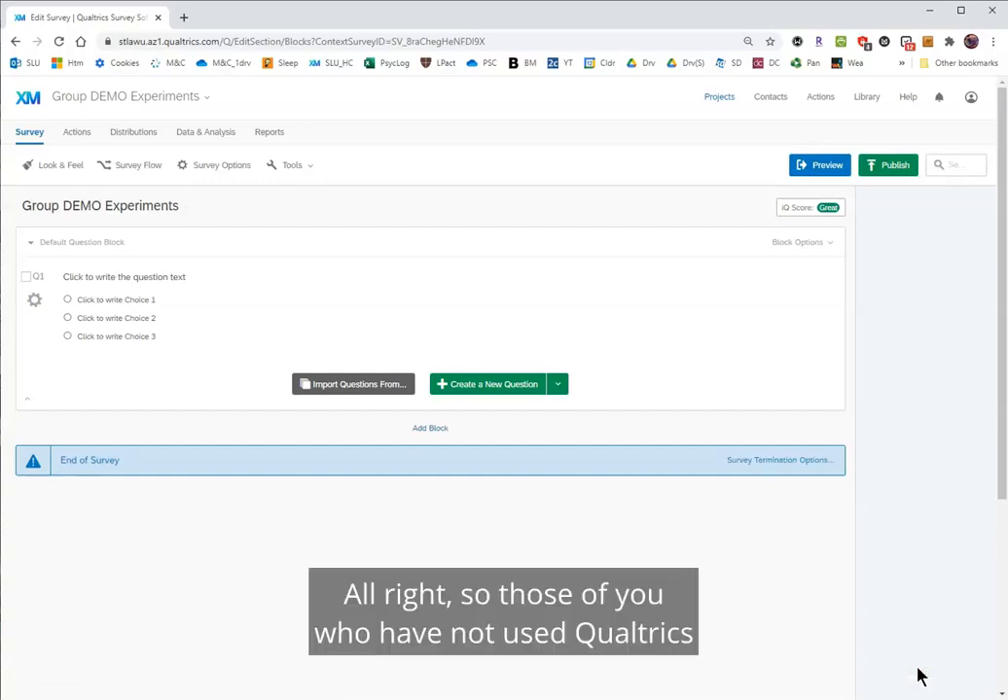
left_click(901, 644)
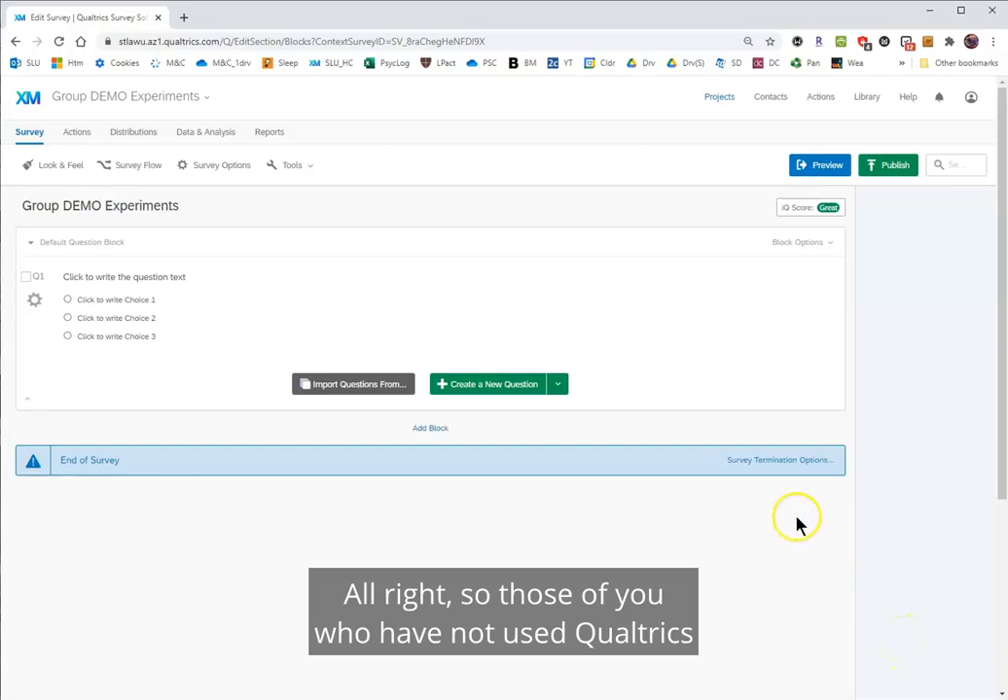
key("ctrl+minus")
key("ctrl+minus")
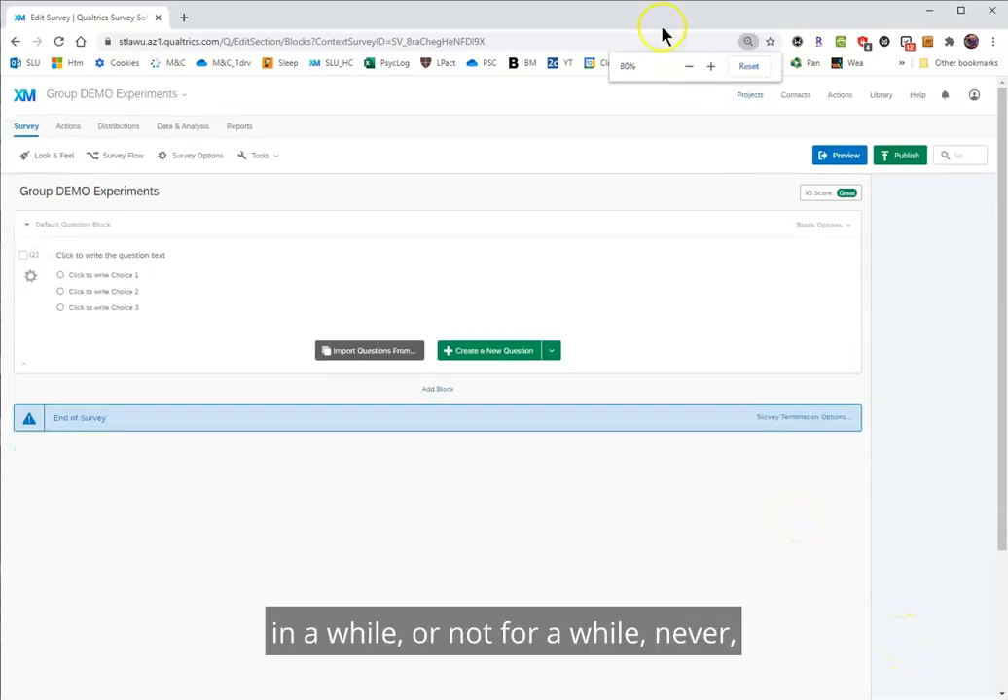
key("ctrl+plus")
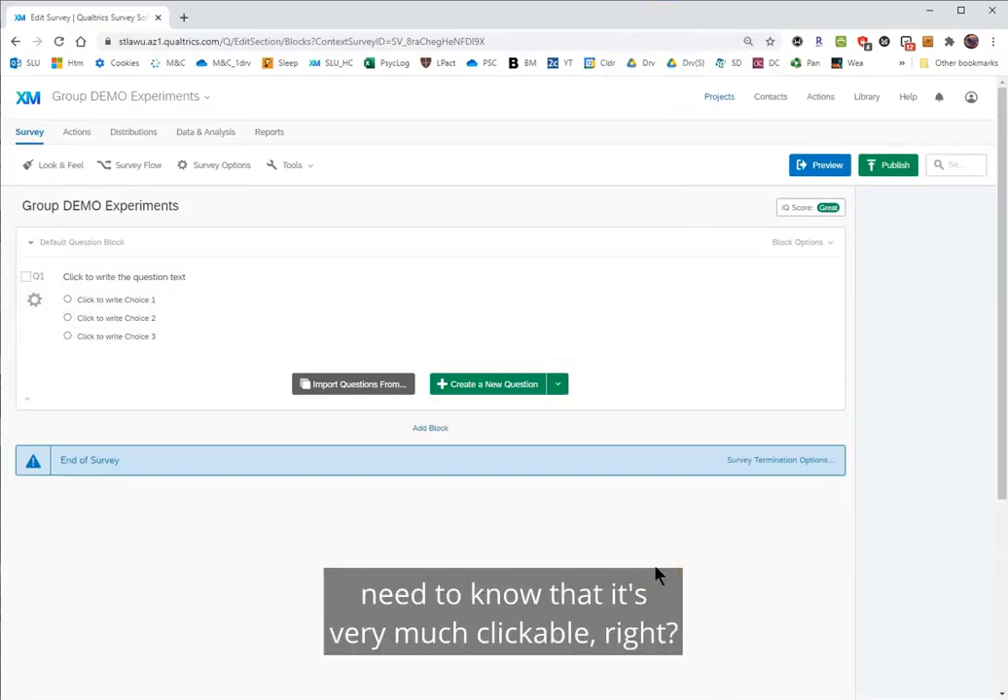
Replace the placeholder question text of Q1 in the default question block with "Consent".
left_click(605, 316)
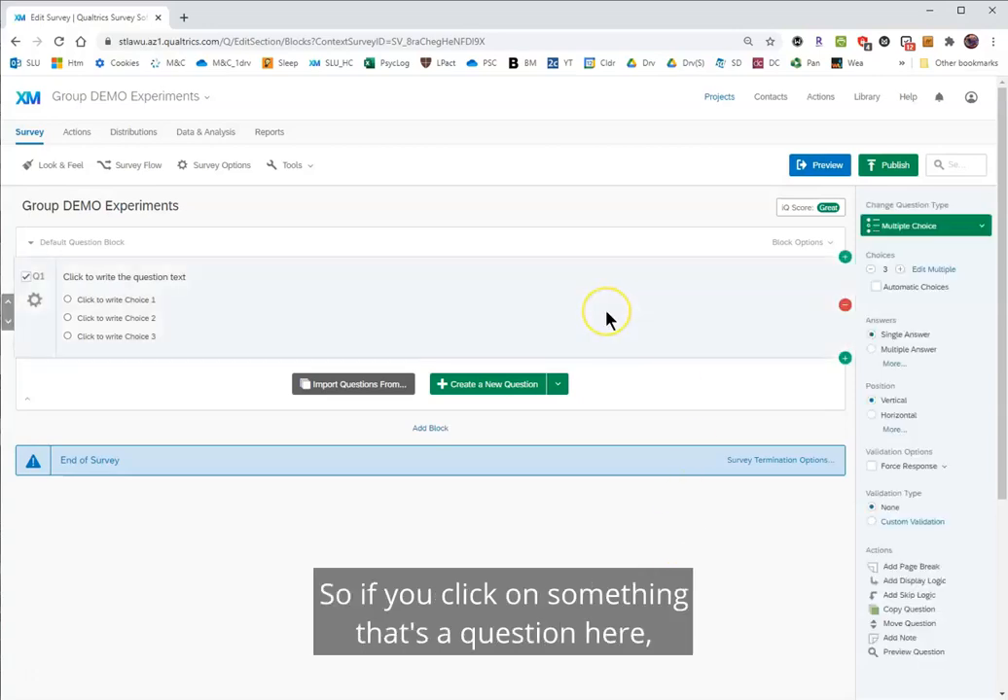
left_click(443, 298)
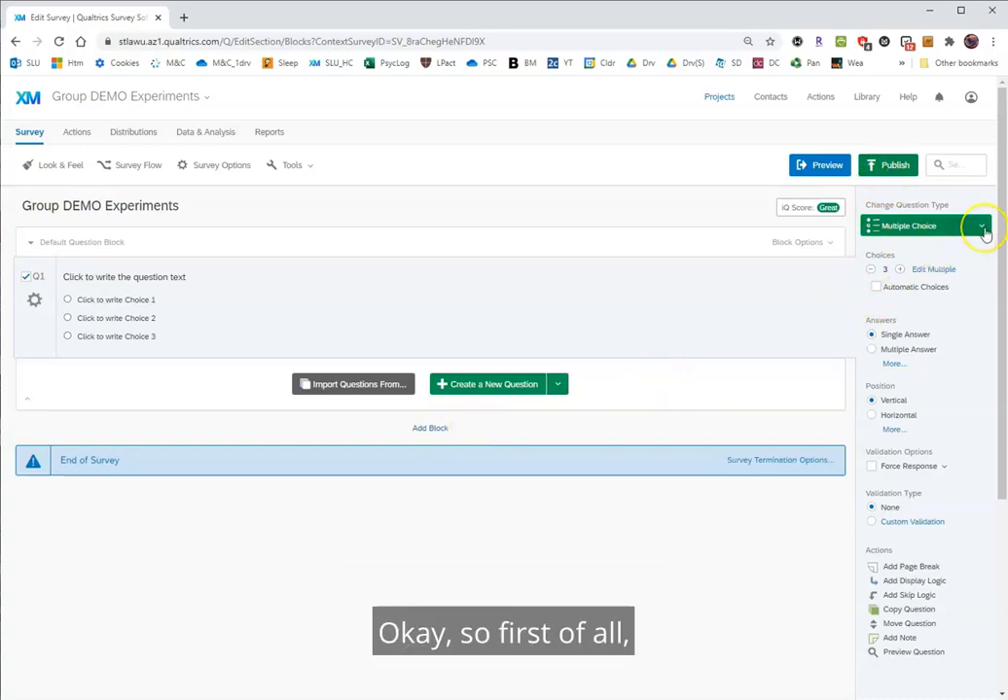
left_click(181, 283)
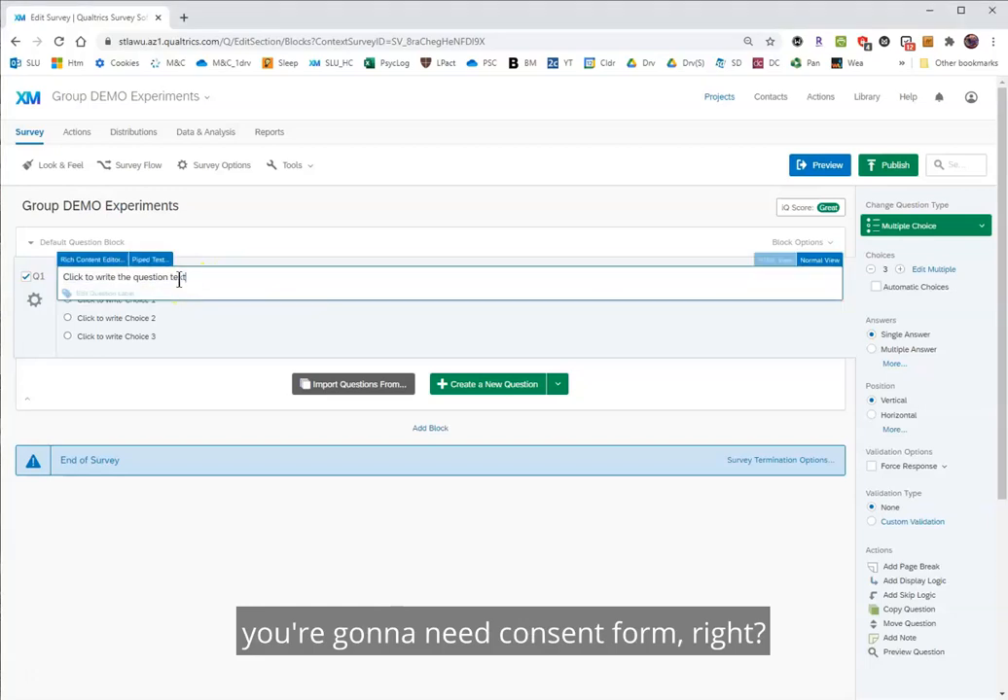
left_click_drag(187, 277, 61, 279)
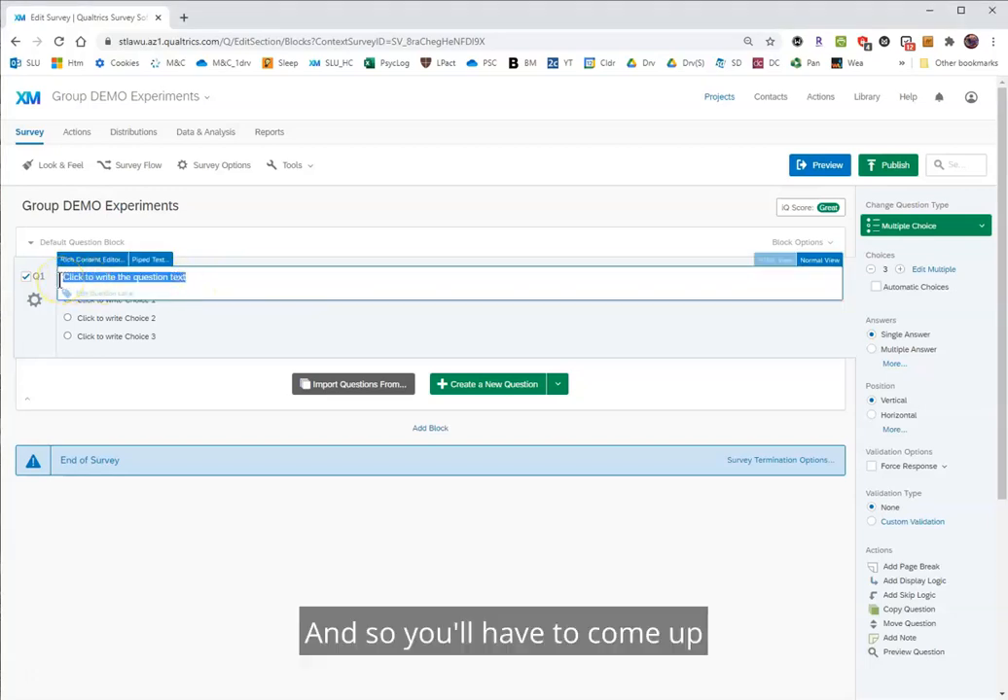
type("Consent")
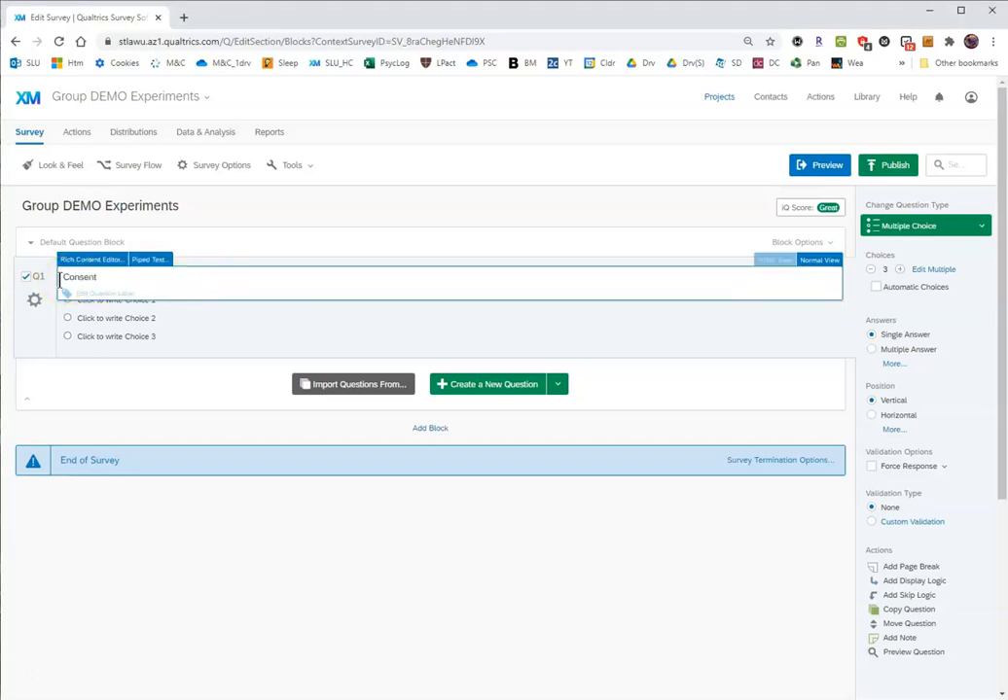
left_click(214, 329)
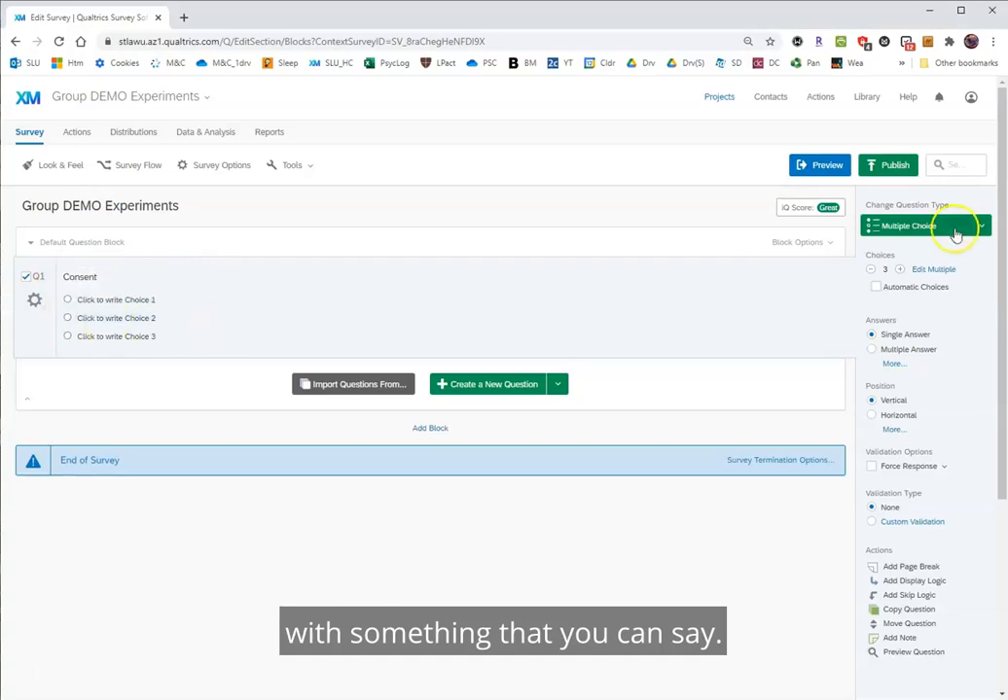
Reduce the consent question to two choices and set the first choice to "Yes, I consent to participate".
left_click(870, 270)
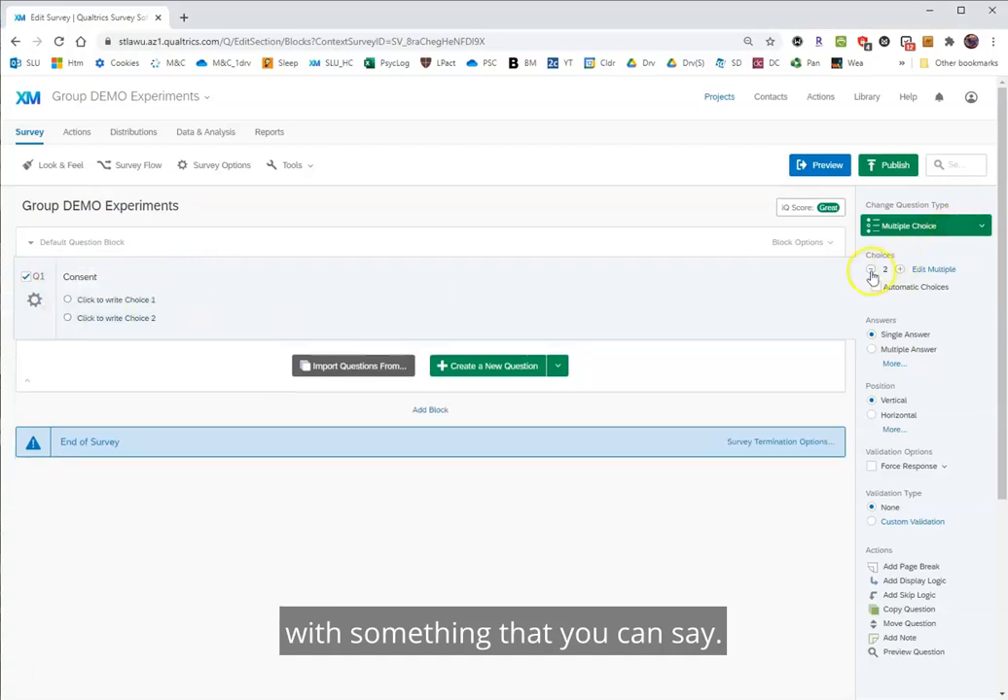
left_click(141, 309)
left_click_drag(159, 298, 77, 300)
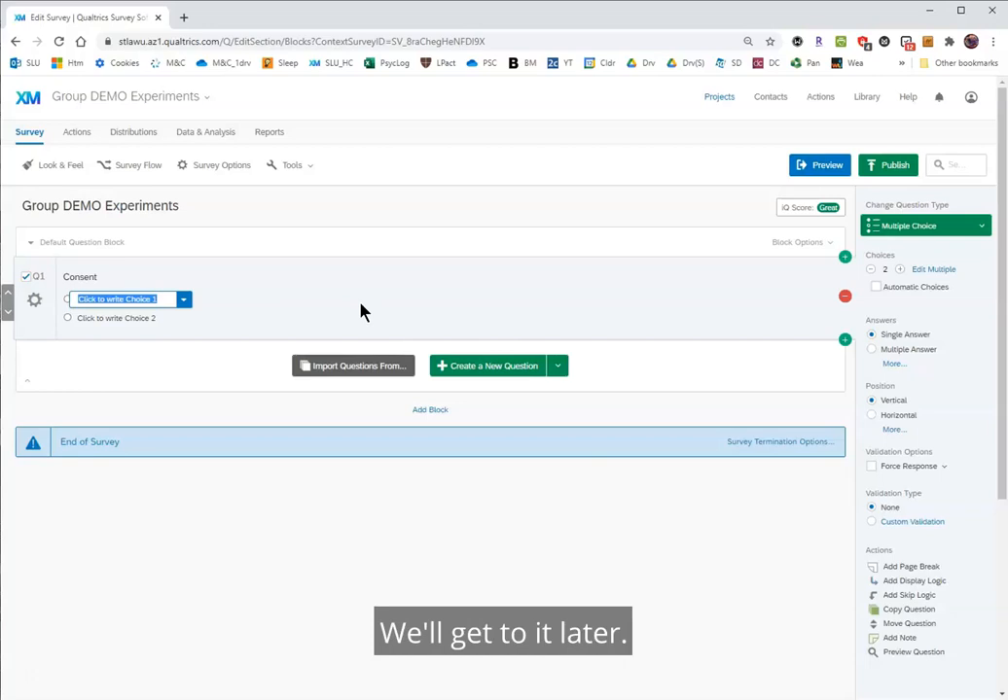
type("Yes")
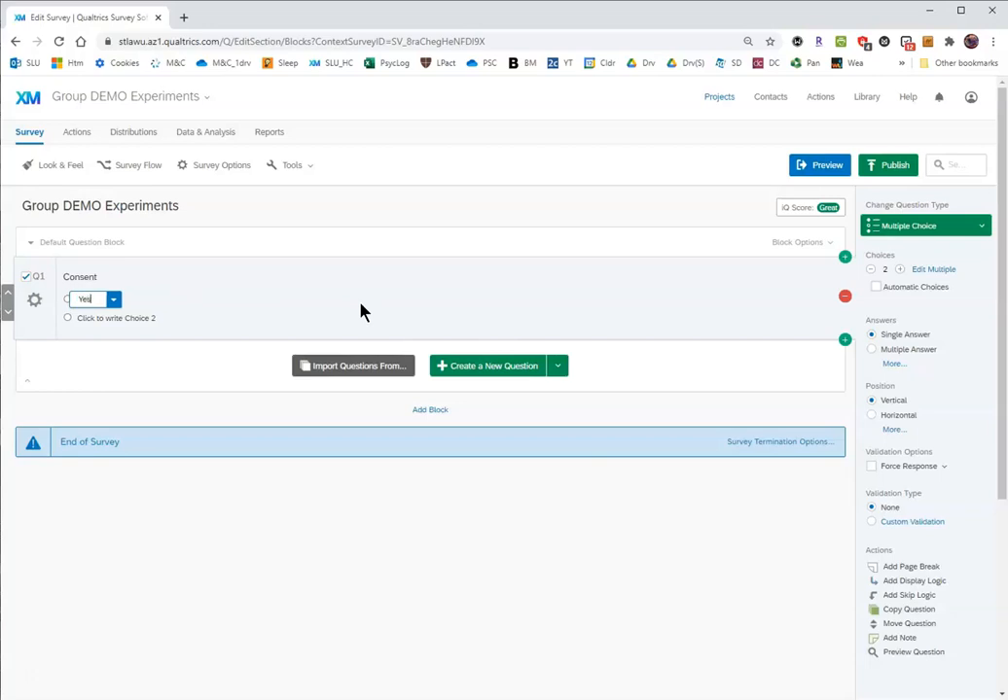
type(", I consent to participate")
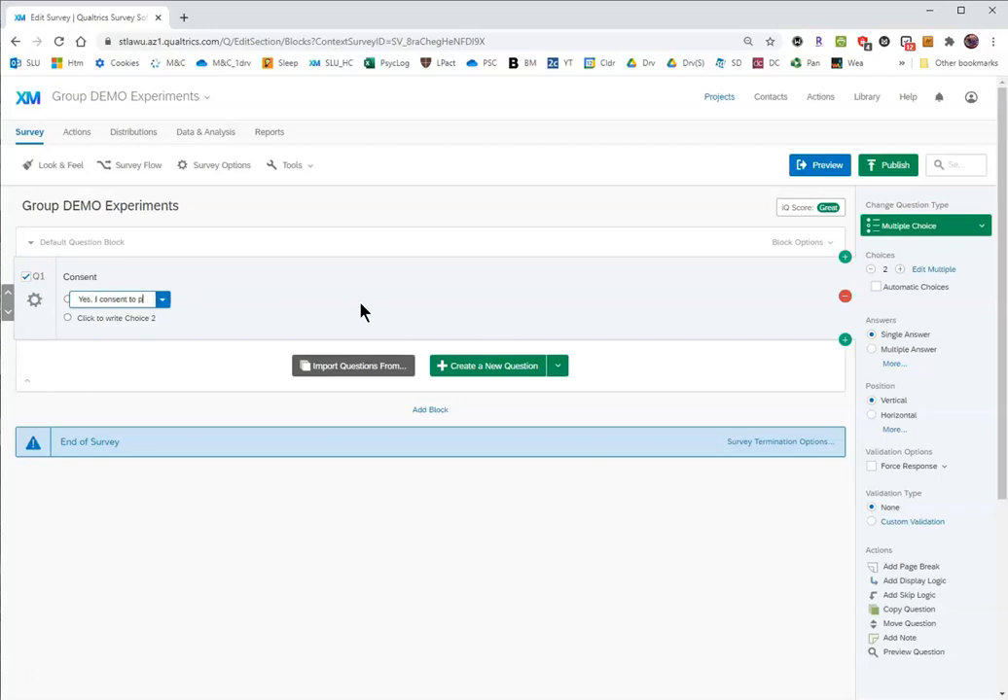
Set the second choice of the consent question to "No, I do not want to participate".
left_click(128, 320)
left_click_drag(162, 319, 54, 316)
type("No, I do not wa")
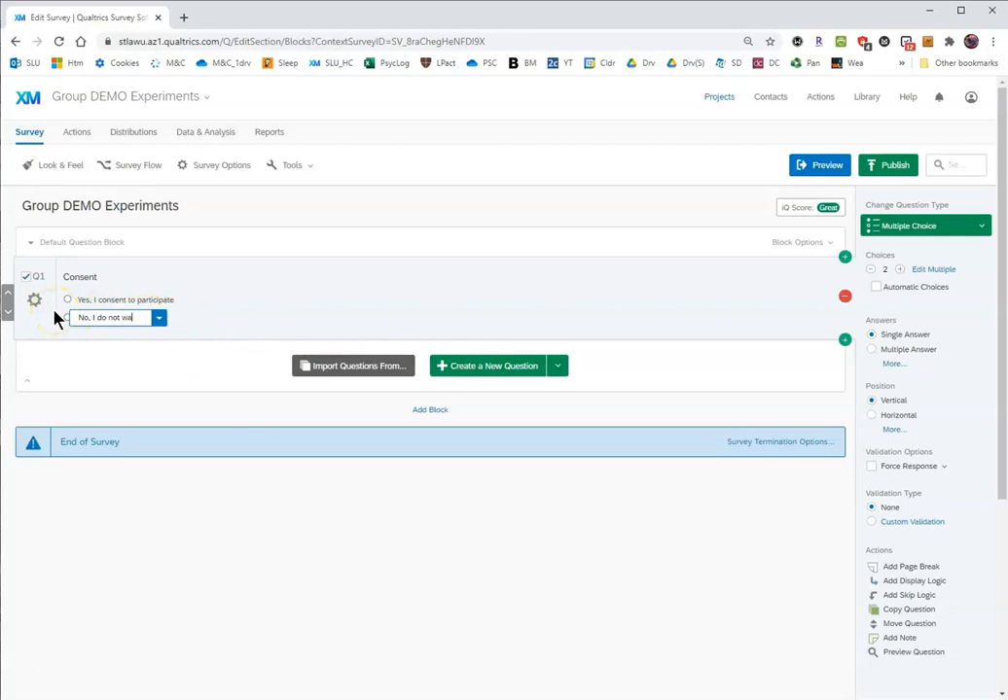
type("nt to participate")
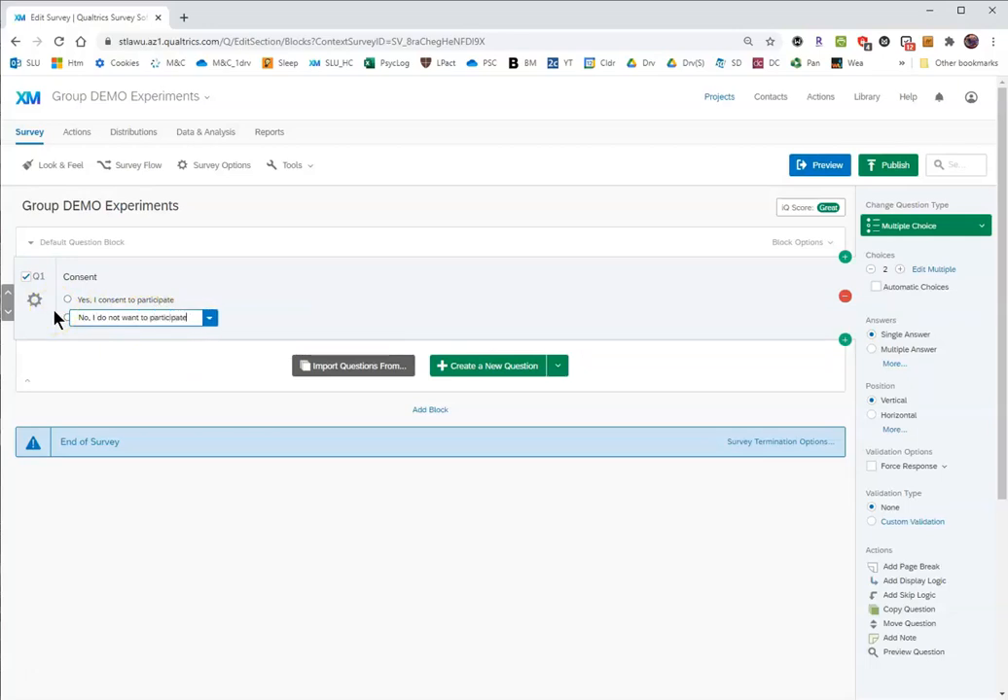
Rename question Q1 as "Consent".
left_click(35, 281)
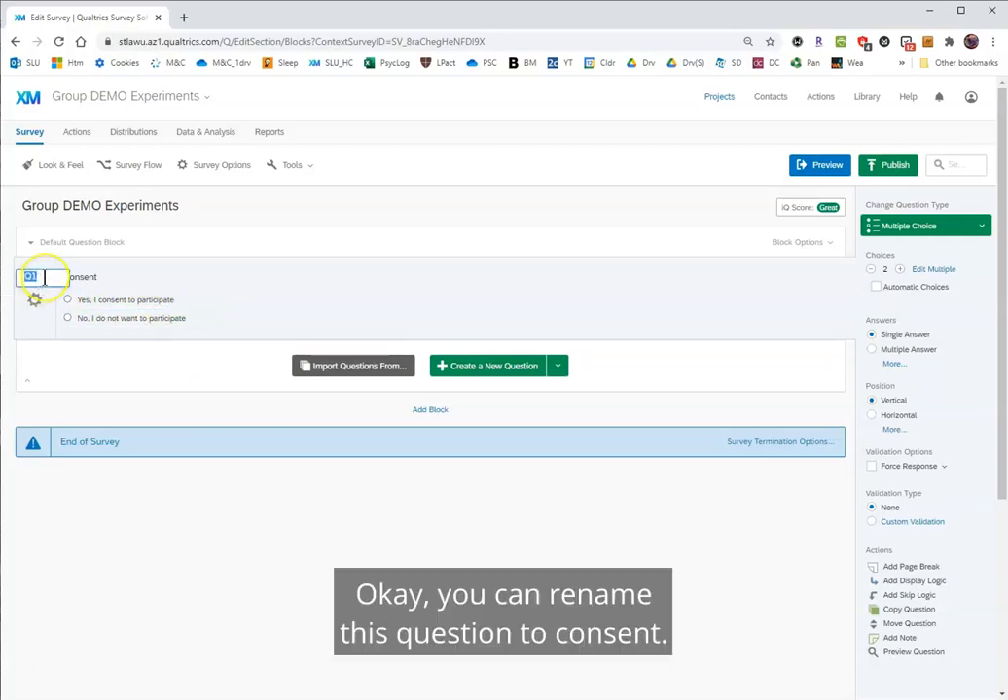
type("Consent")
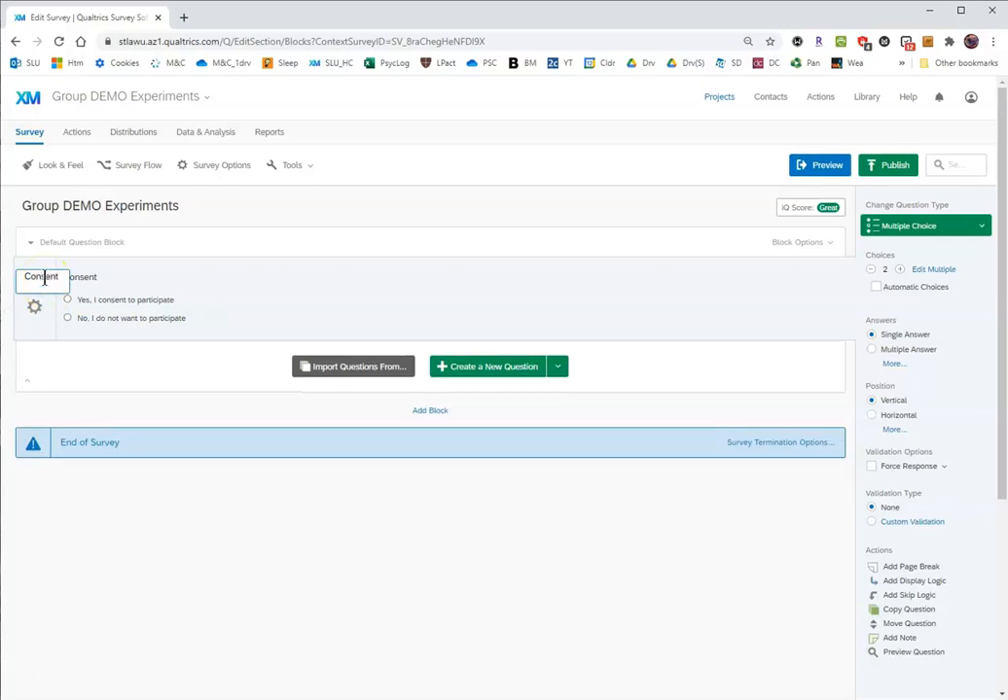
left_click(225, 315)
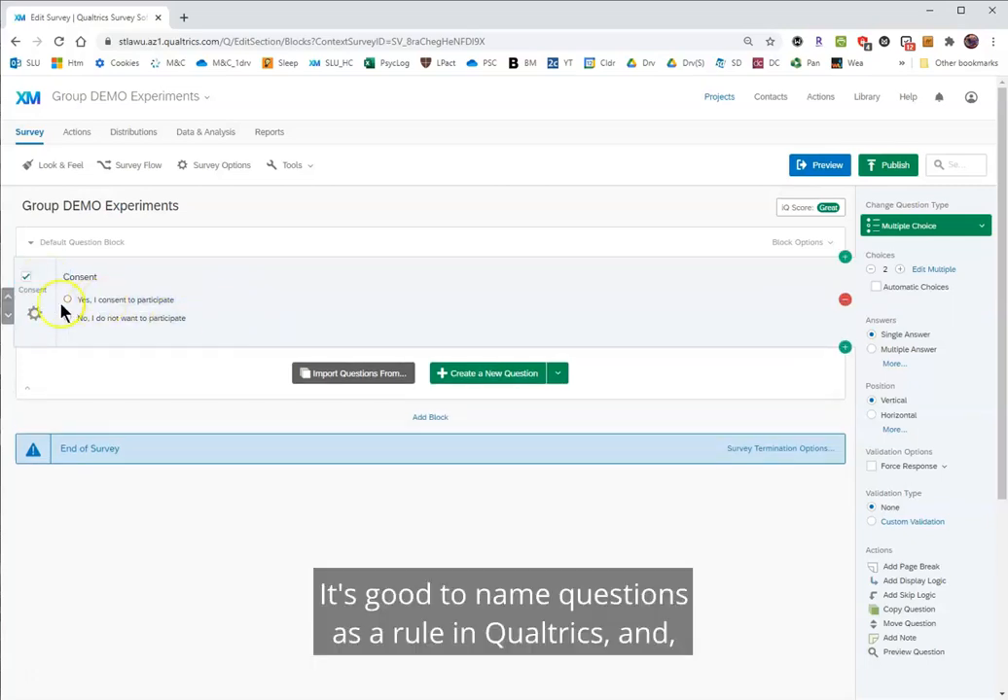
Extend the consent question's text to read "Consent text goes here".
left_click(87, 277)
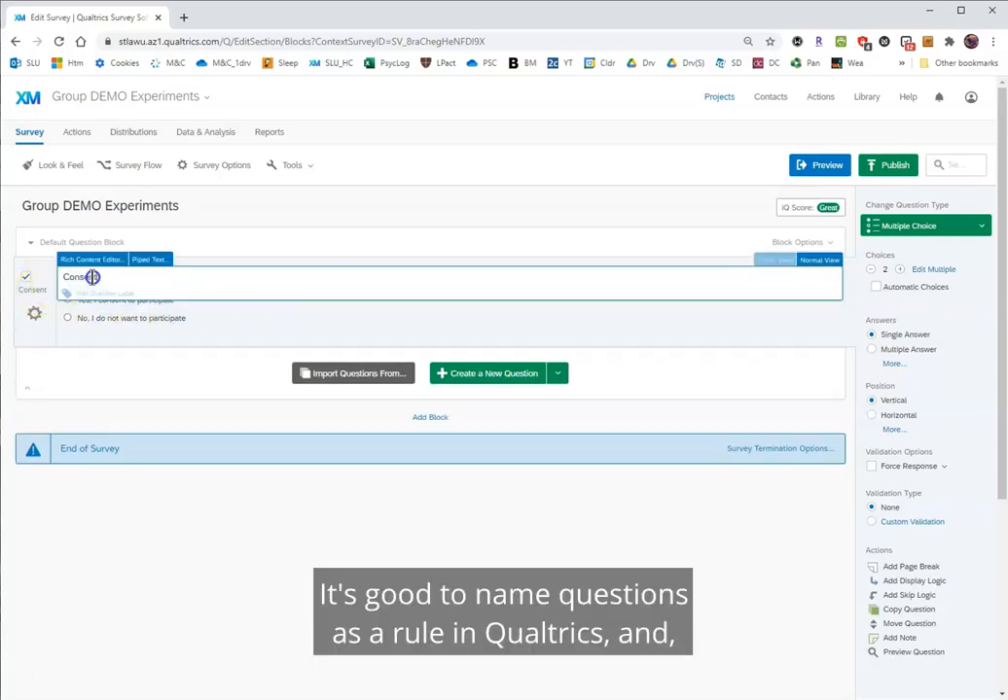
type("goes here")
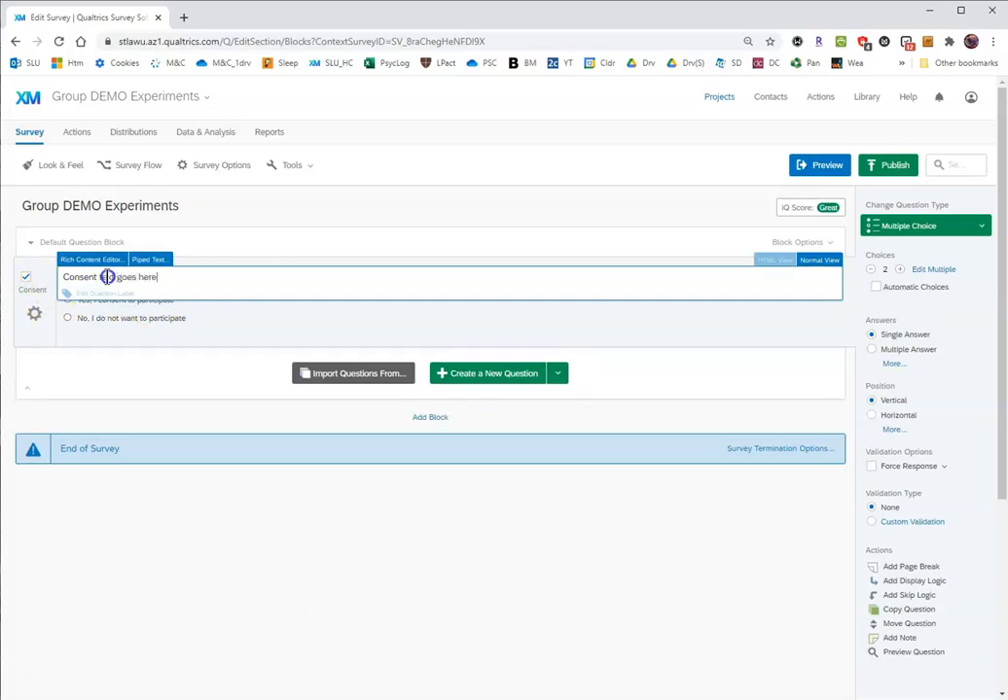
left_click(281, 337)
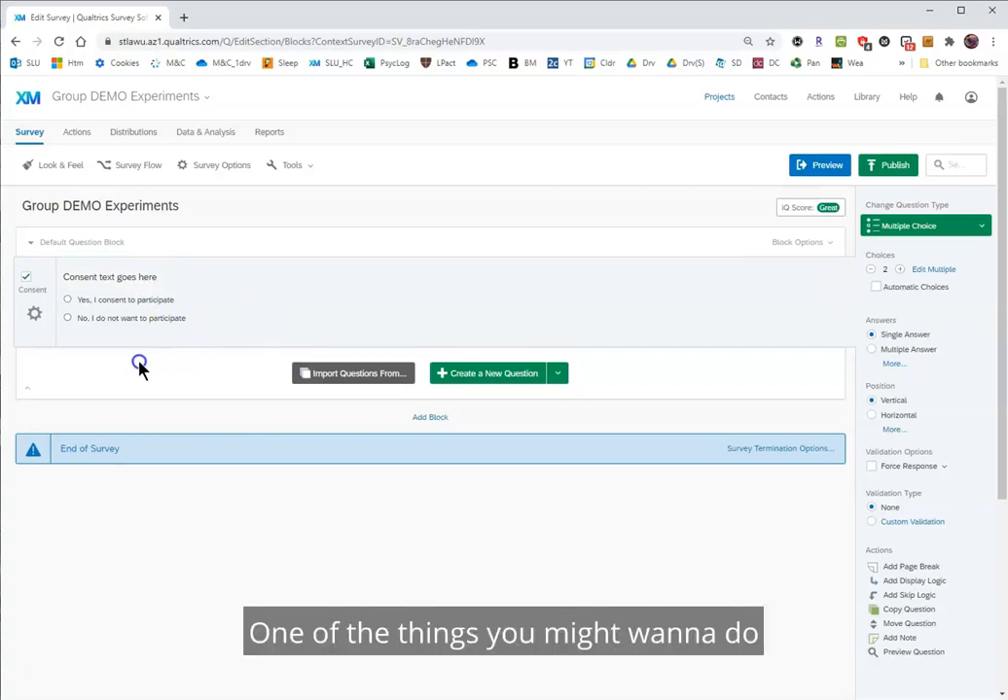
Add skip logic to the Consent question that skips to End of Survey when "No, I do not want to participate" is selected.
left_click(34, 314)
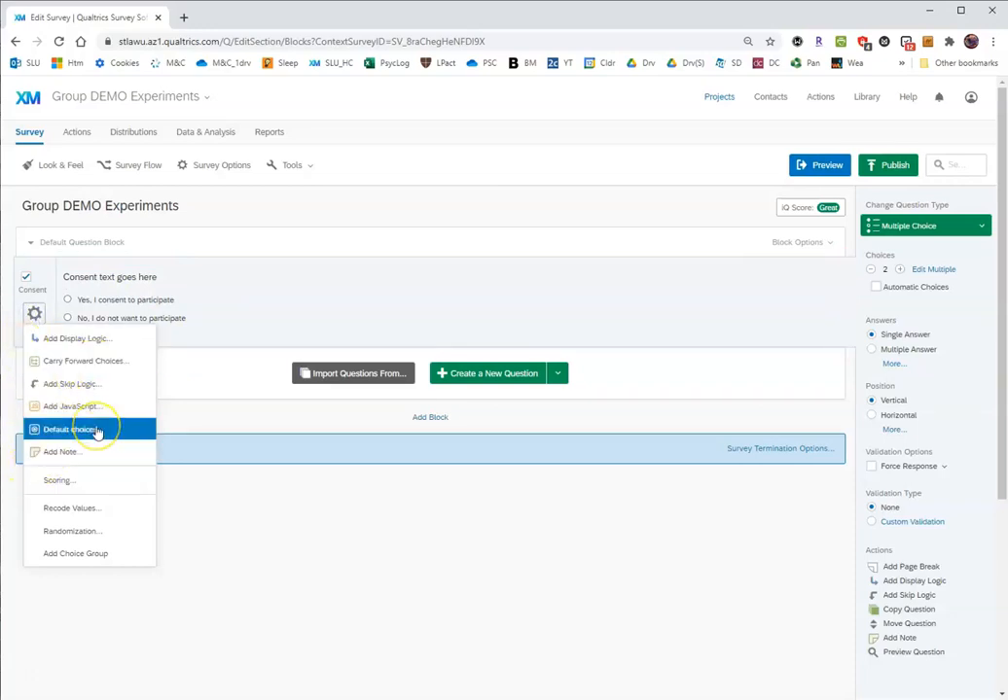
left_click(91, 387)
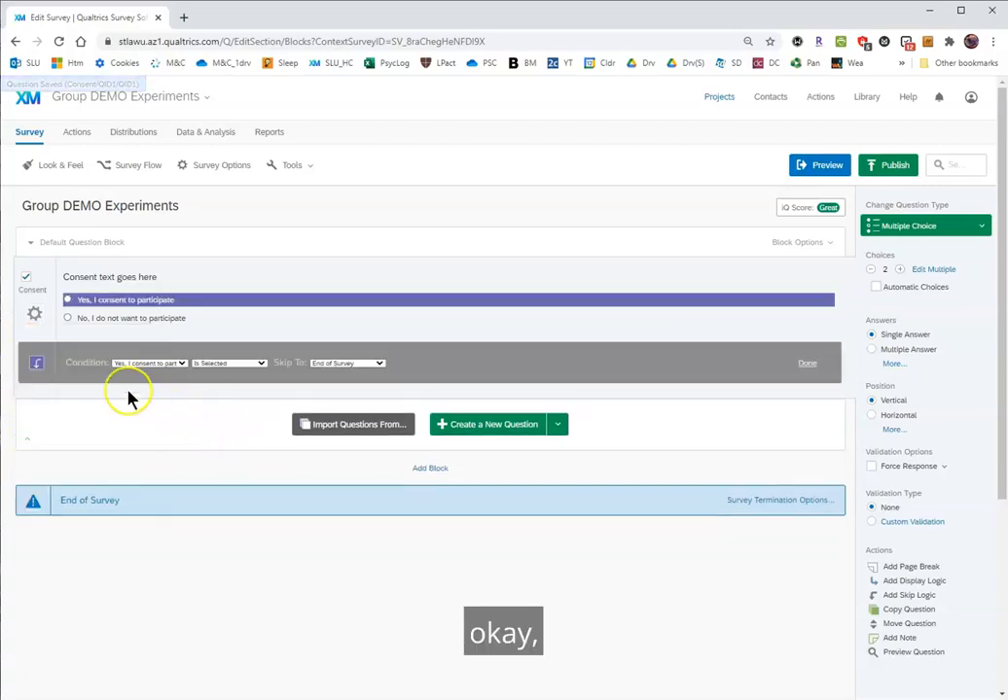
left_click(174, 363)
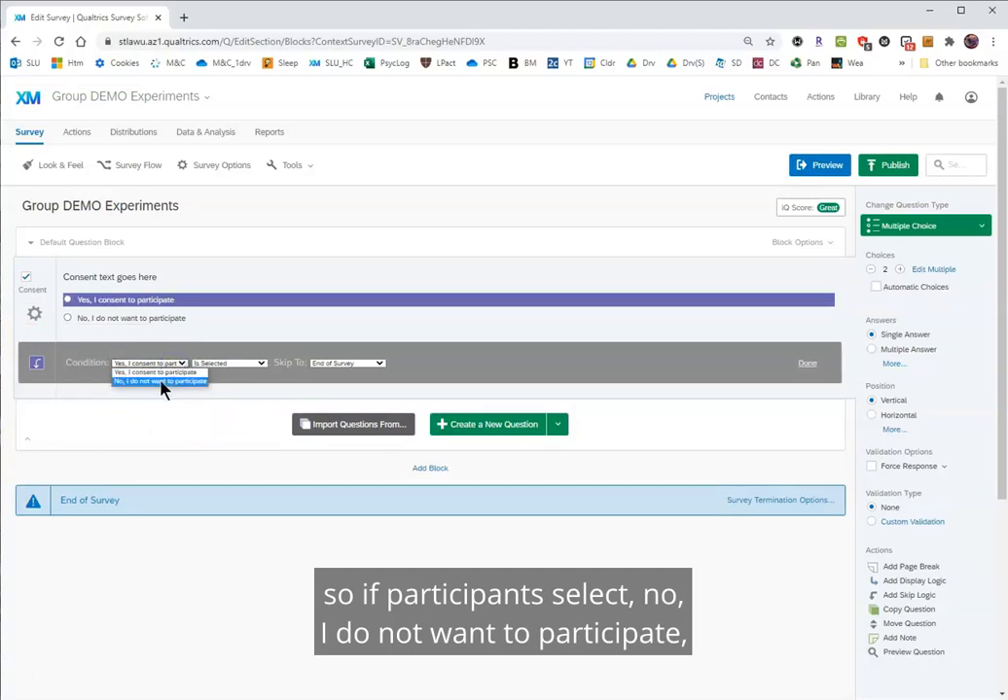
left_click(162, 381)
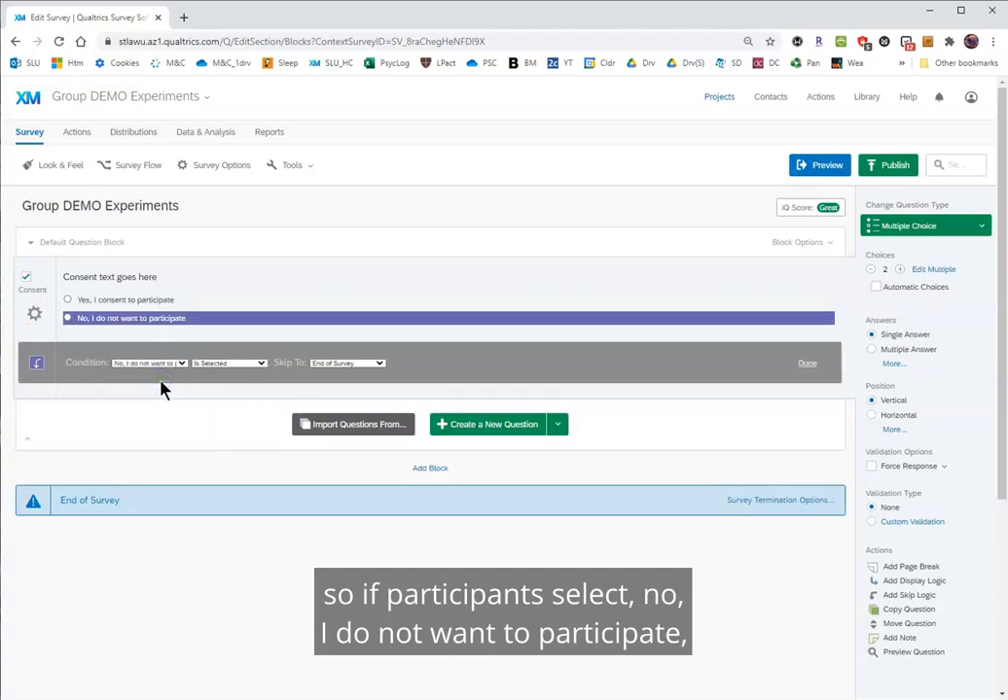
left_click(368, 365)
left_click(368, 368)
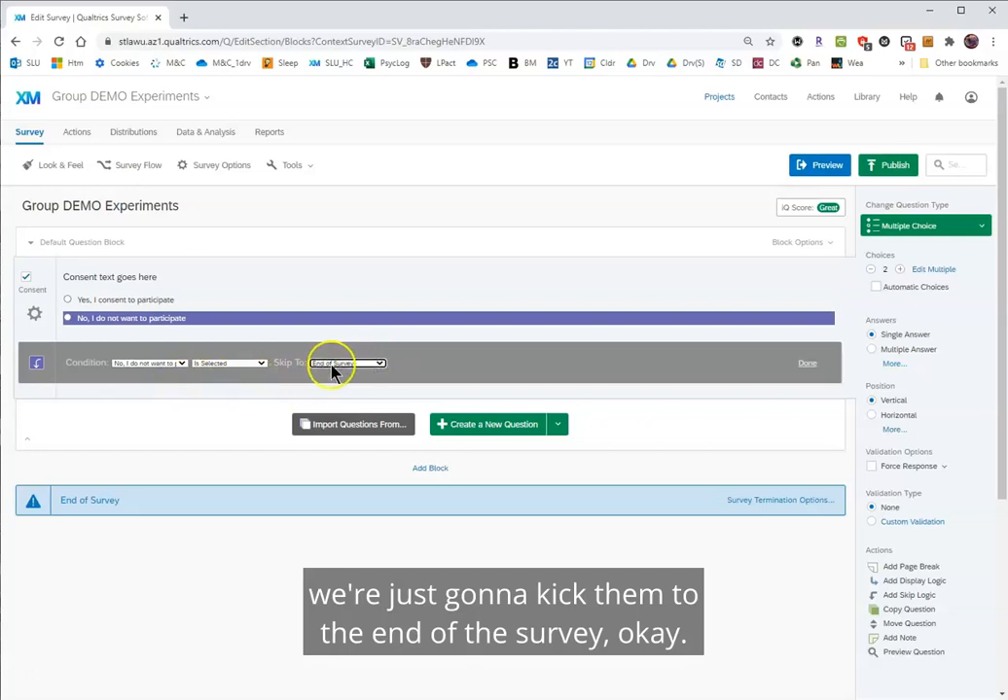
left_click(807, 365)
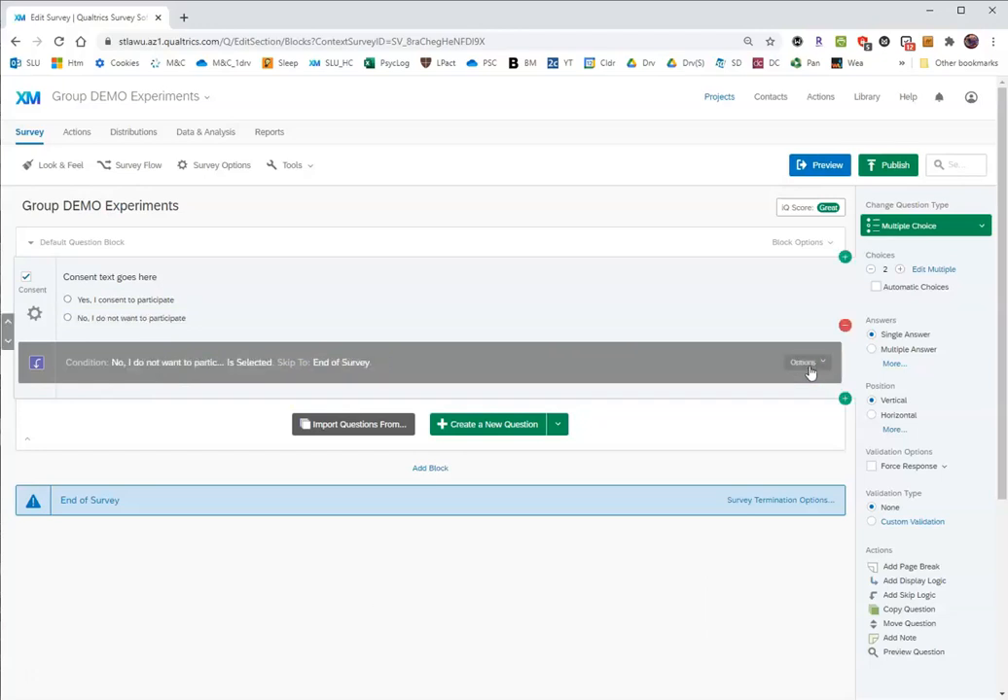
Add a new block between the default question block and the end of the survey.
left_click(432, 469)
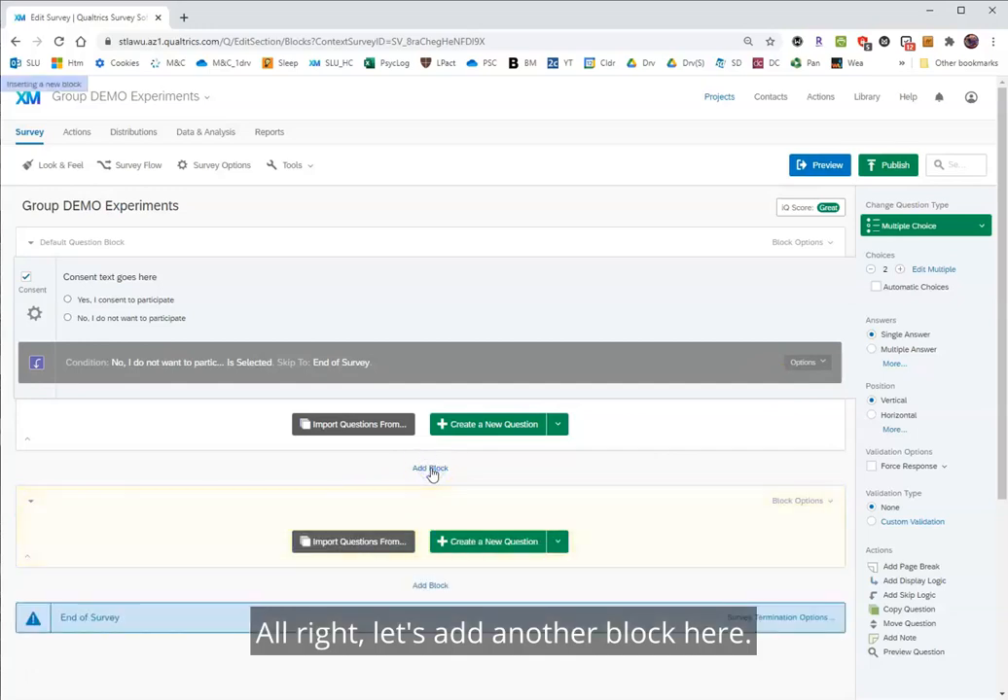
scroll(51, 675, "down", 2)
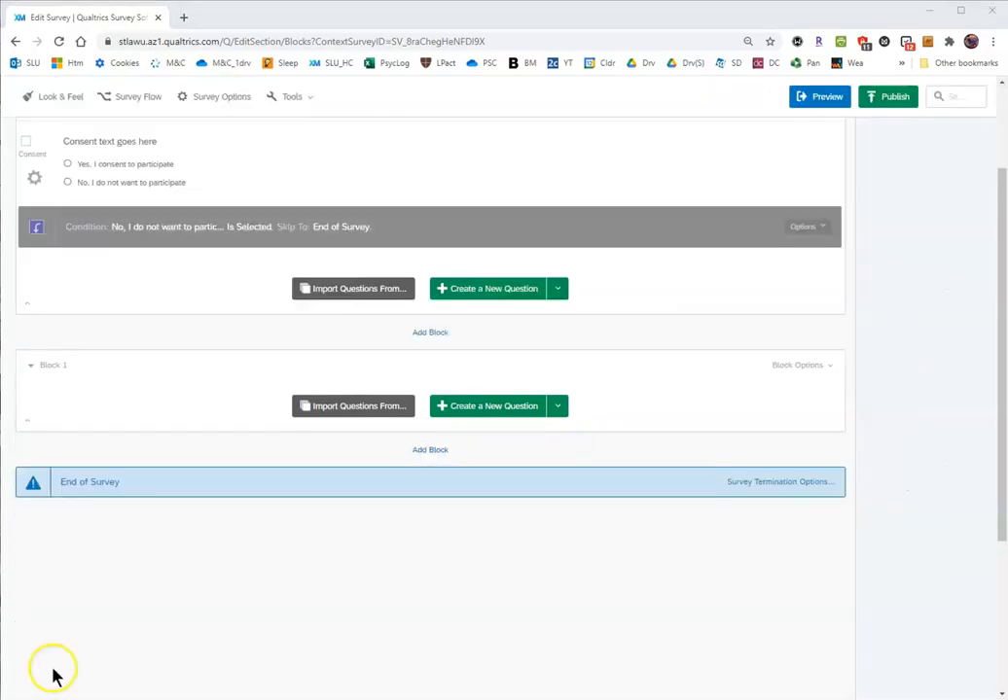
Add a Descriptive Text question to Block 1, paste in the text starting "Task instructions go here.", and set its type to Text / Graphic.
left_click(559, 406)
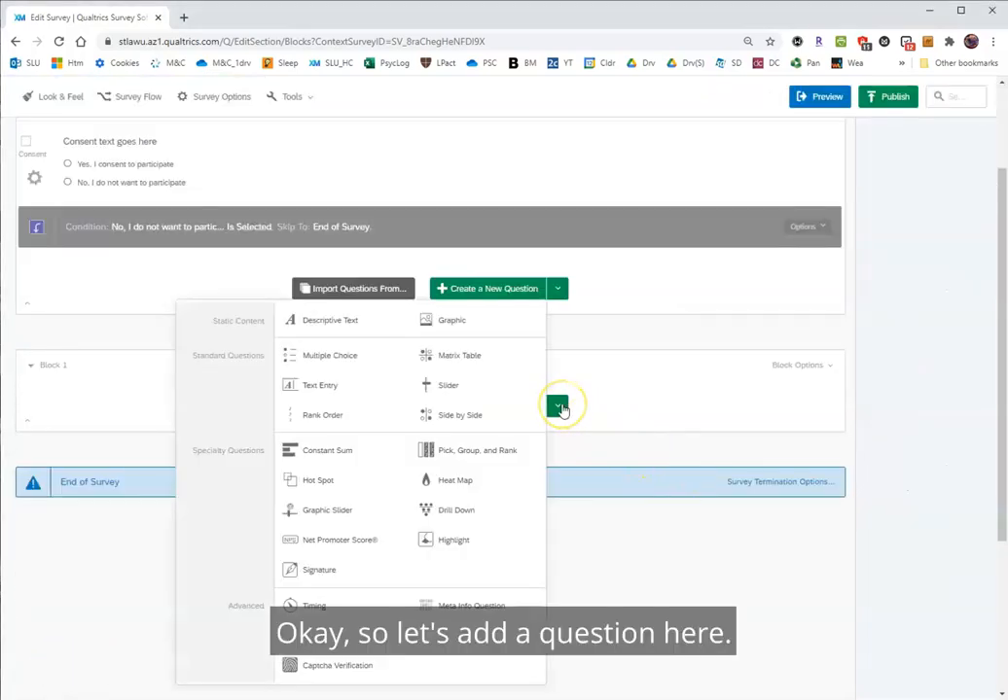
left_click(316, 320)
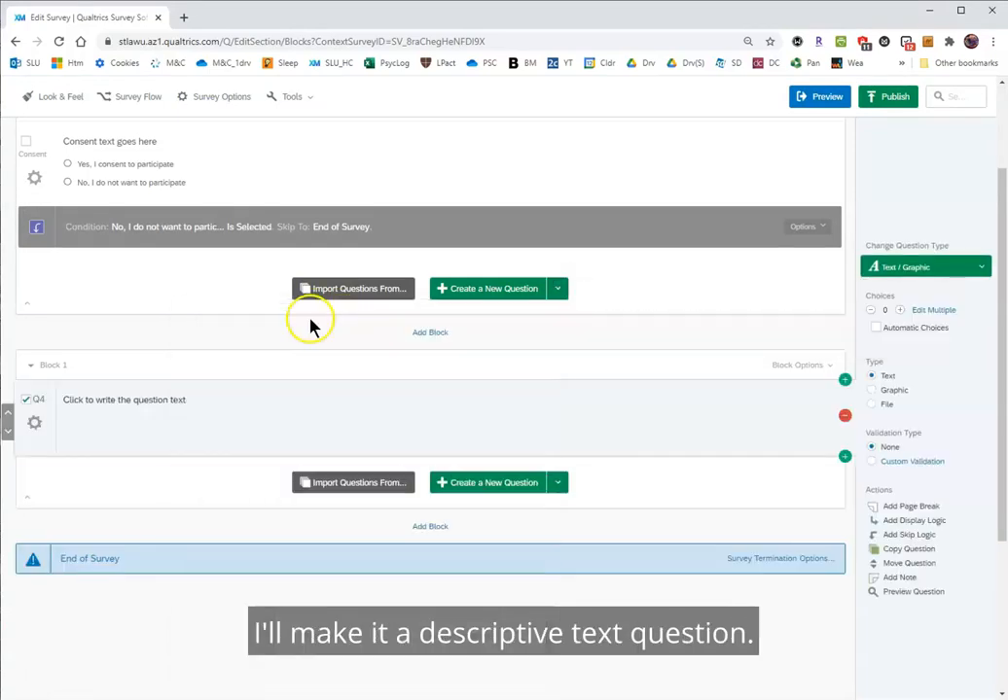
left_click(169, 401)
type("Task instructions go here. If you want to include any survey questions (handedness, gender, etc), you can do it here, but it's probably better to do it at the end of your experimental trials.")
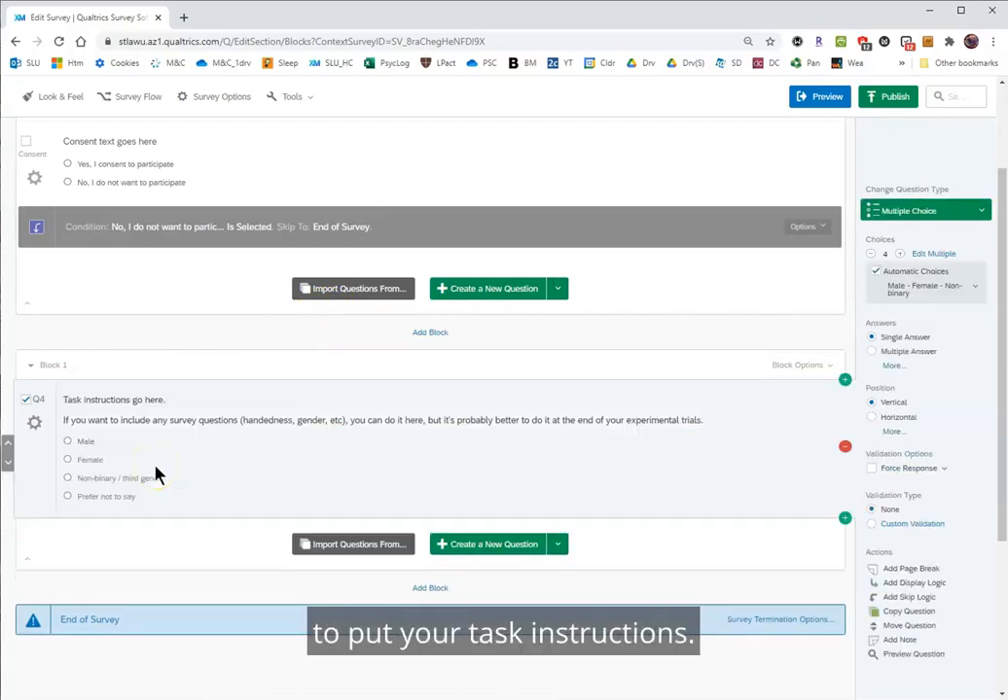
left_click(304, 472)
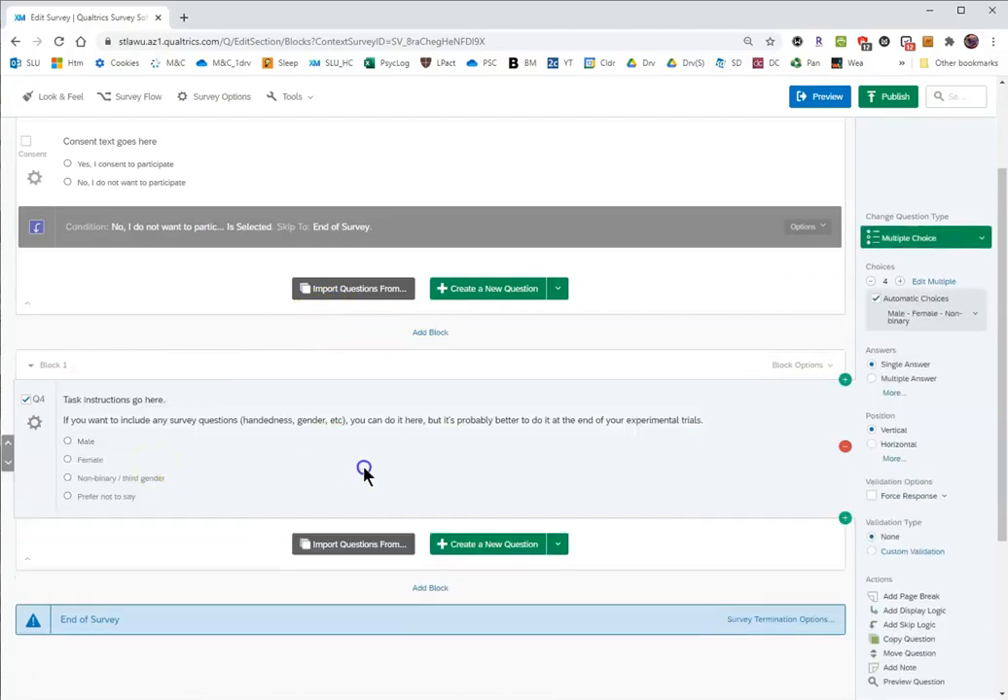
left_click(888, 243)
left_click(778, 267)
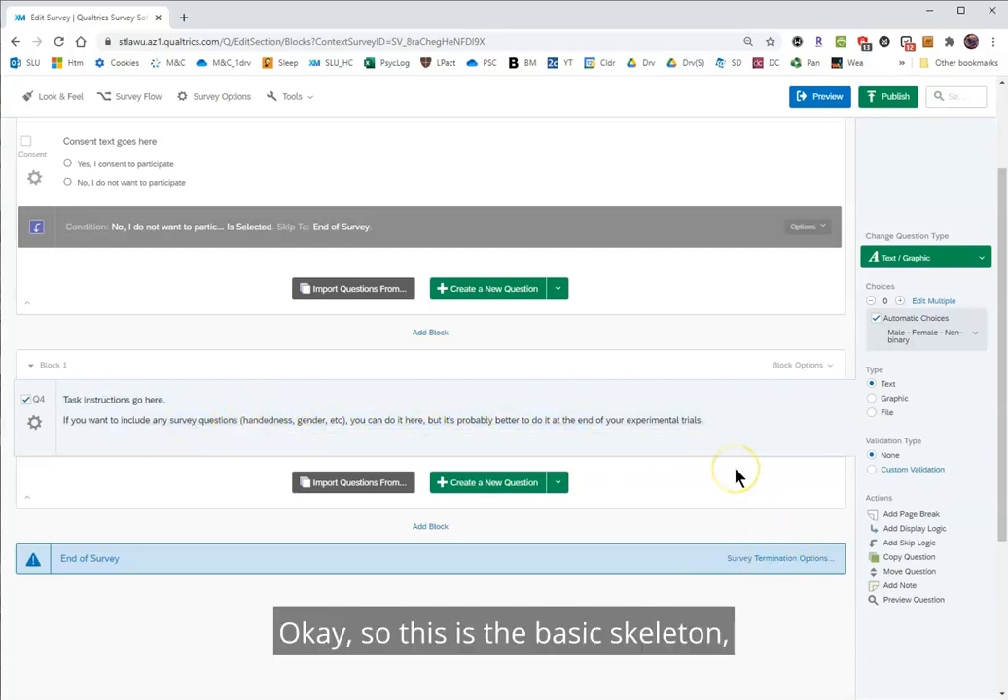
Add a new block below Block 1 and create a Timing question in it.
scroll(737, 477, "down", 1)
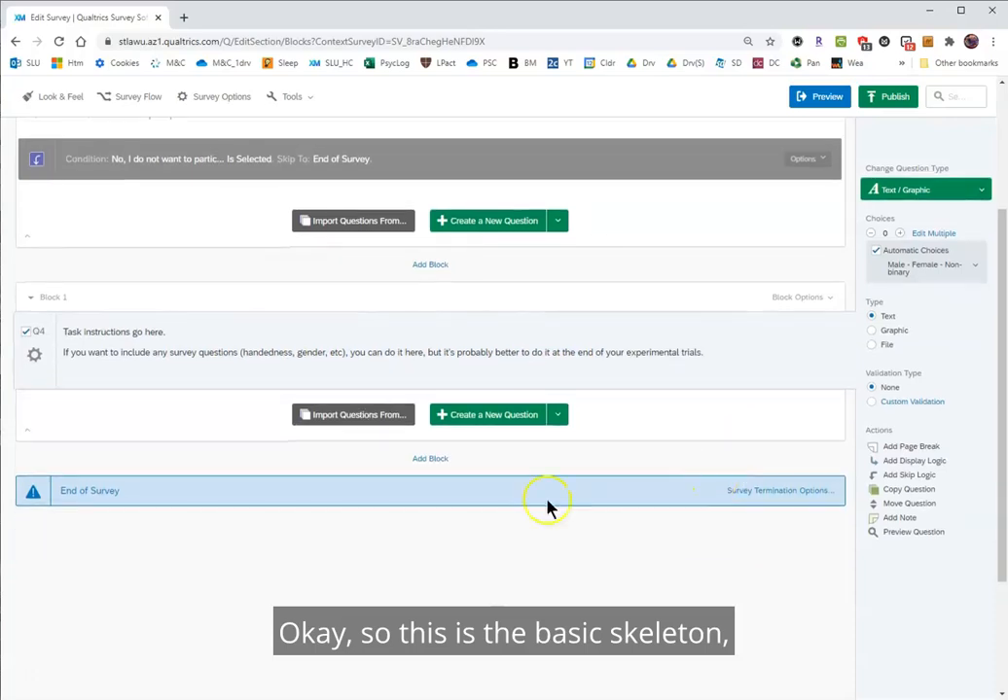
left_click(432, 467)
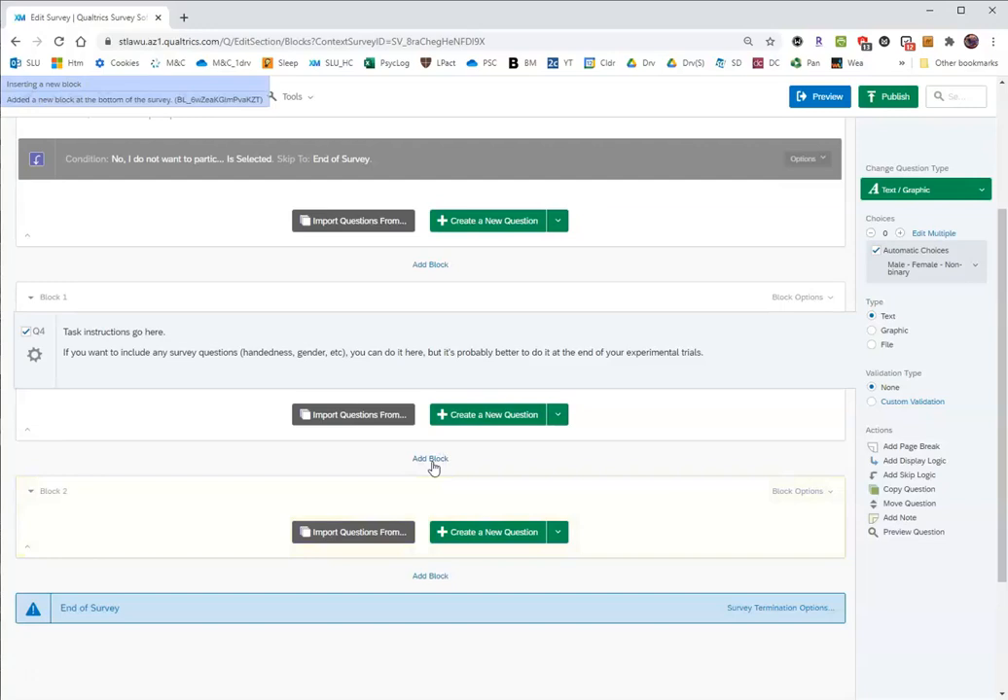
scroll(827, 496, "down", 2)
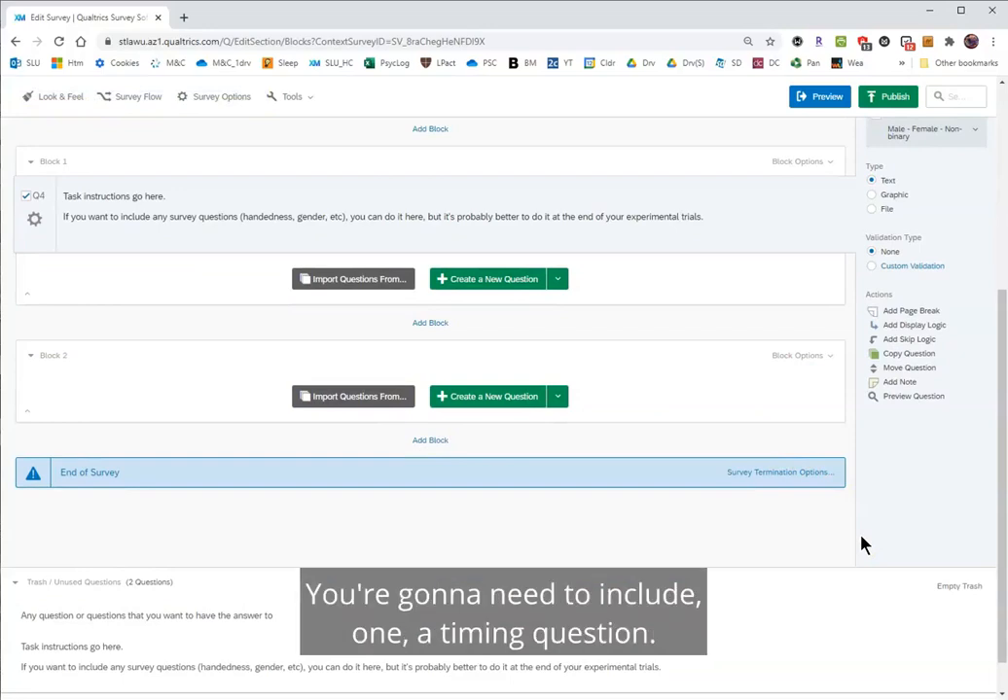
left_click(556, 396)
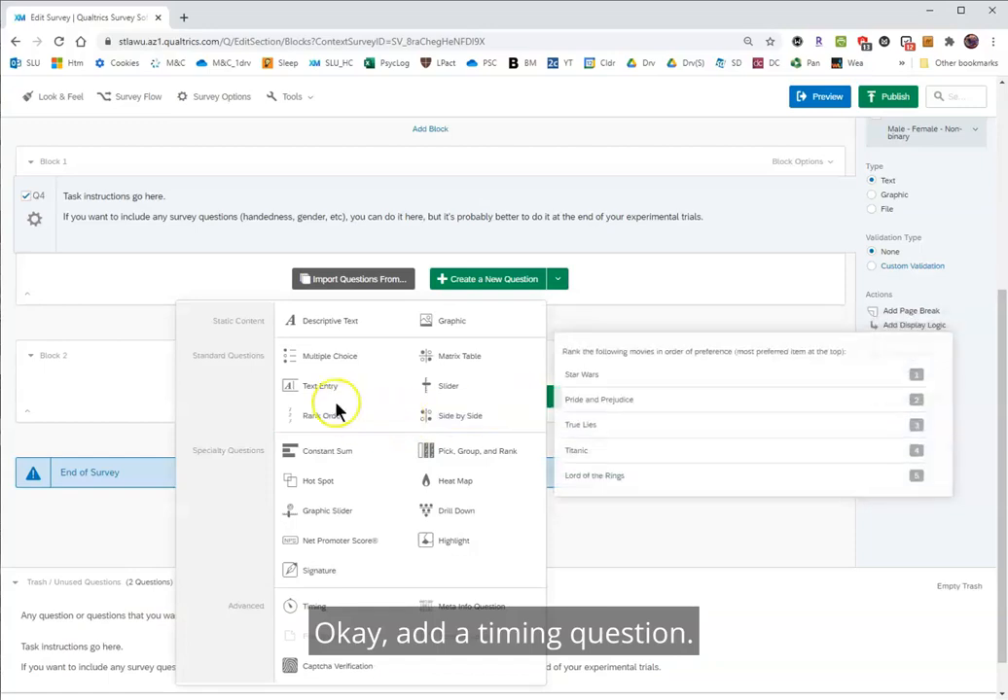
left_click(324, 605)
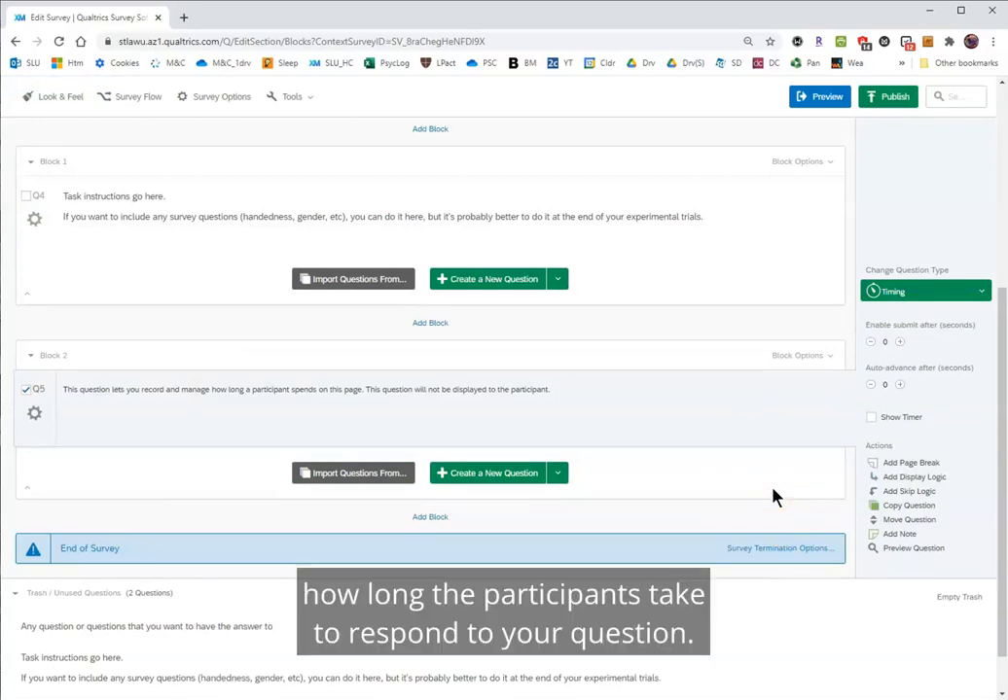
Add a Descriptive Text question below the timing question in Block 2 and clear its default text in the Rich Content Editor.
left_click(559, 476)
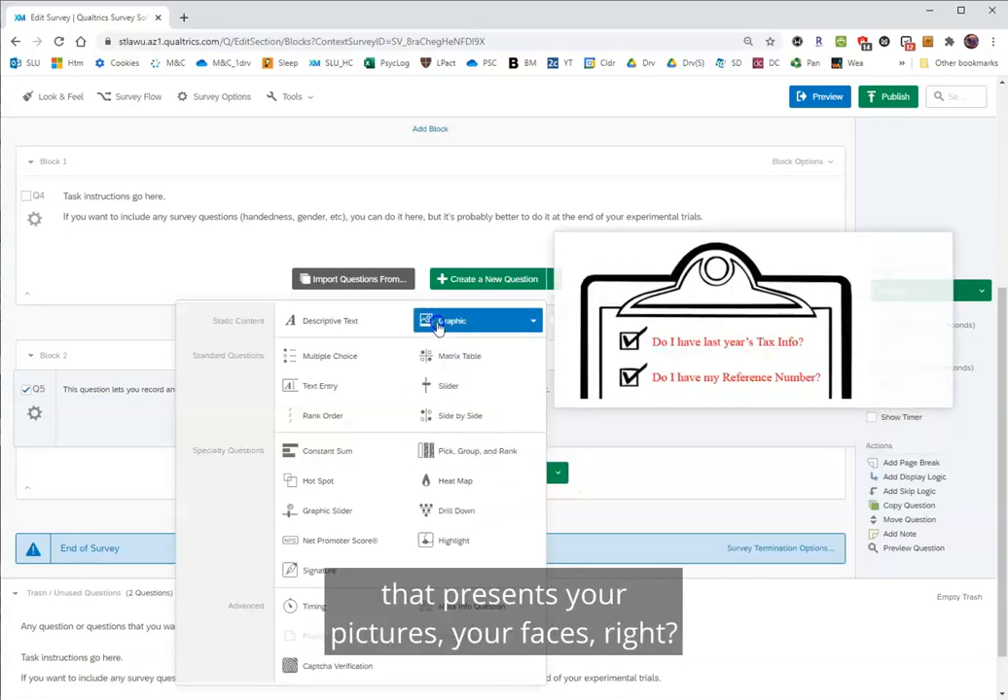
left_click(354, 324)
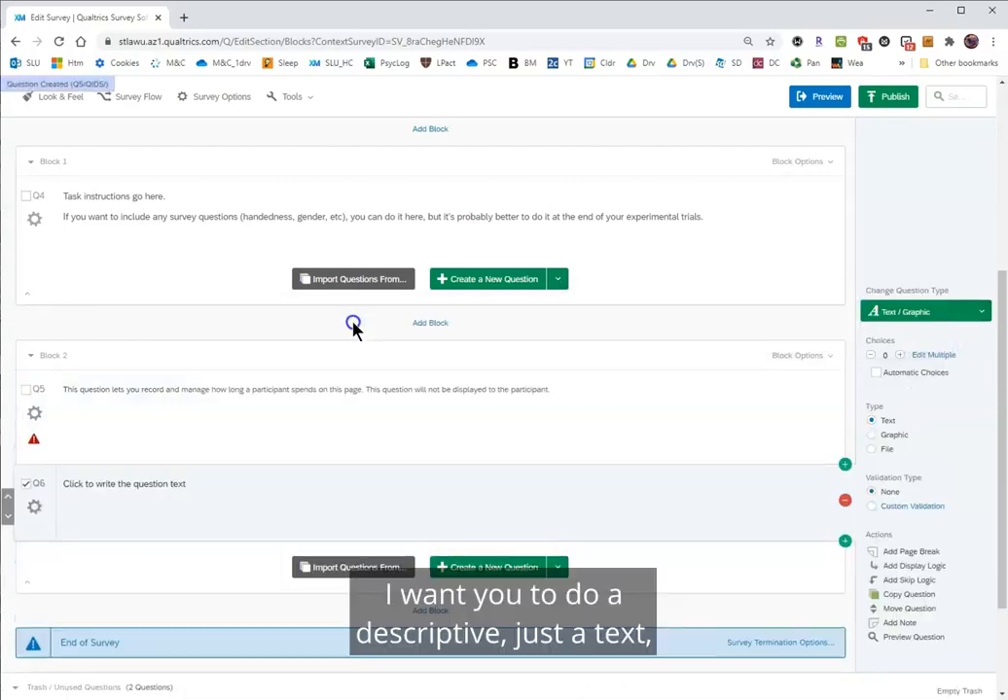
left_click(164, 484)
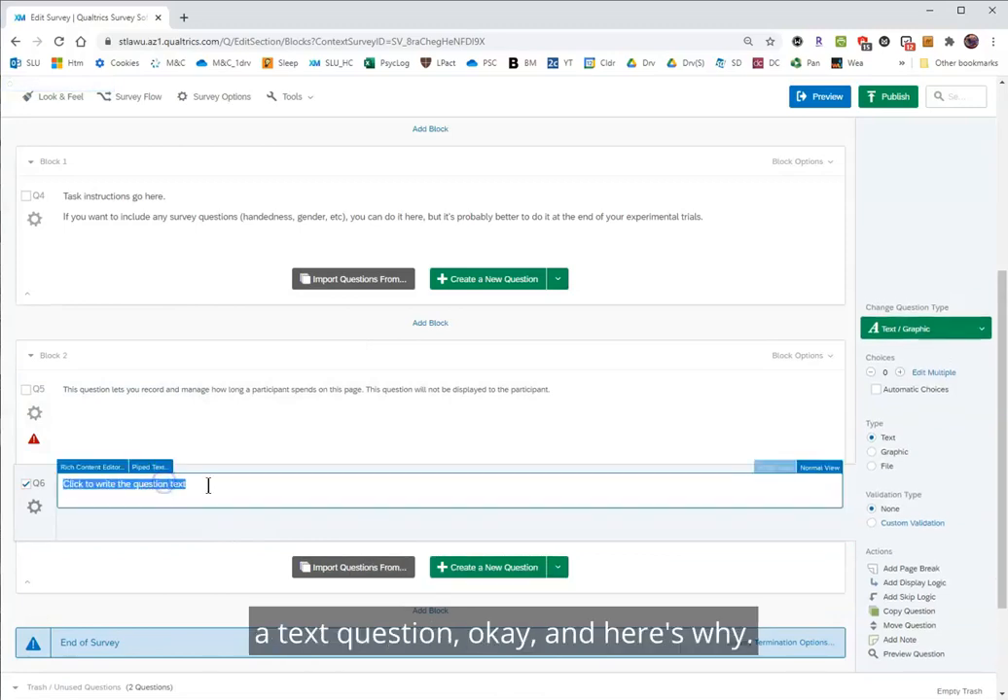
left_click(165, 506)
left_click(161, 488)
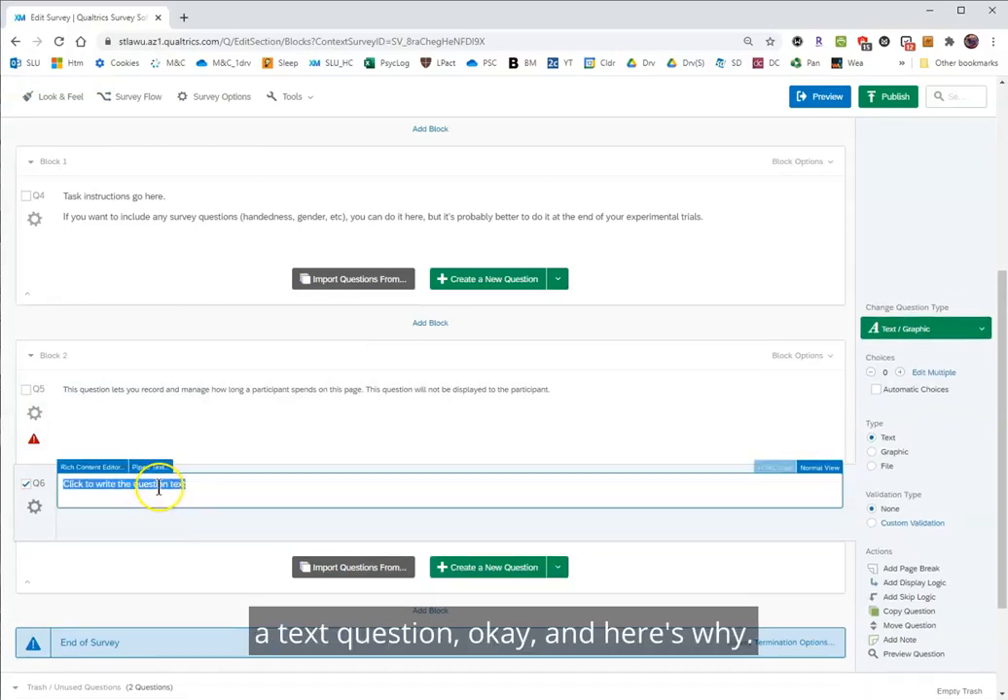
left_click(92, 468)
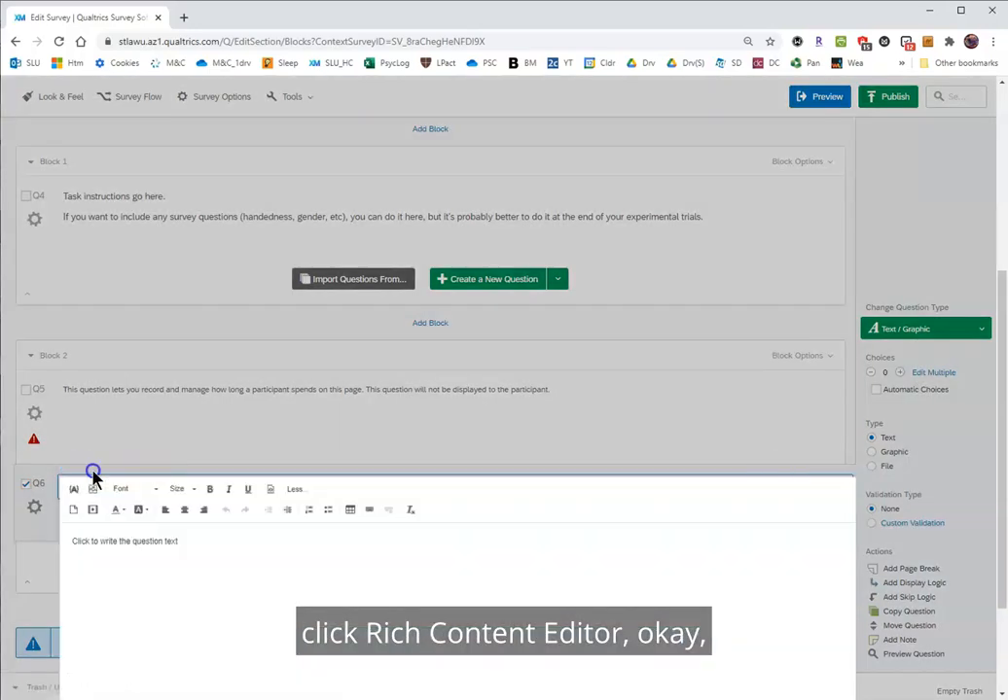
left_click(141, 543)
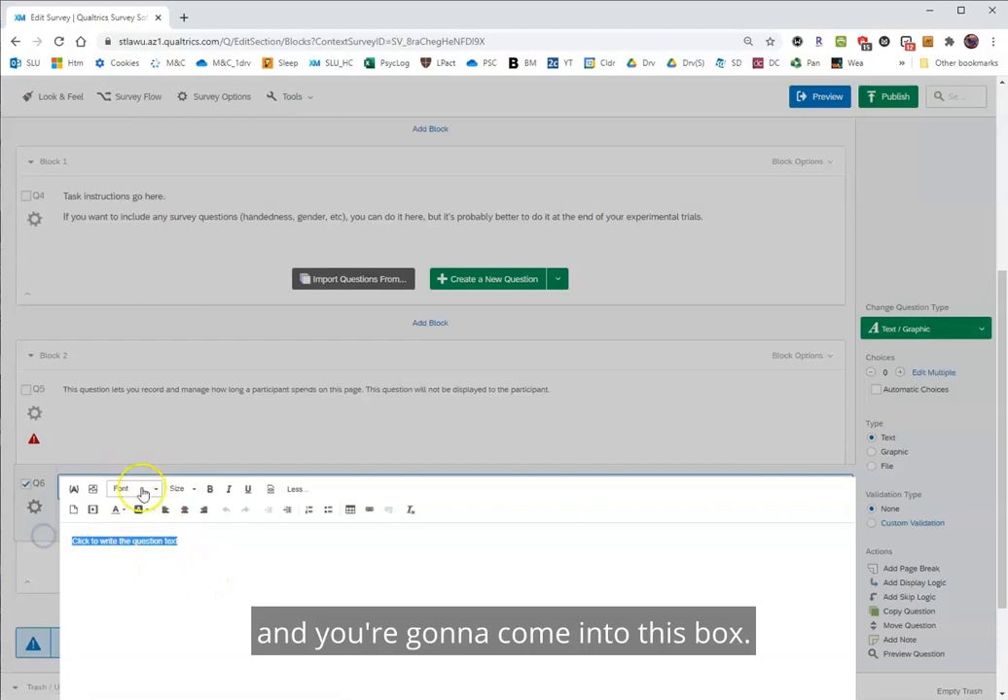
left_click(187, 541)
key("BackSpace")
key("BackSpace")
key("BackSpace")
key("BackSpace")
key("BackSpace")
key("BackSpace")
key("BackSpace")
key("BackSpace")
key("BackSpace")
key("BackSpace")
key("BackSpace")
key("BackSpace")
key("BackSpace")
key("BackSpace")
key("BackSpace")
key("BackSpace")
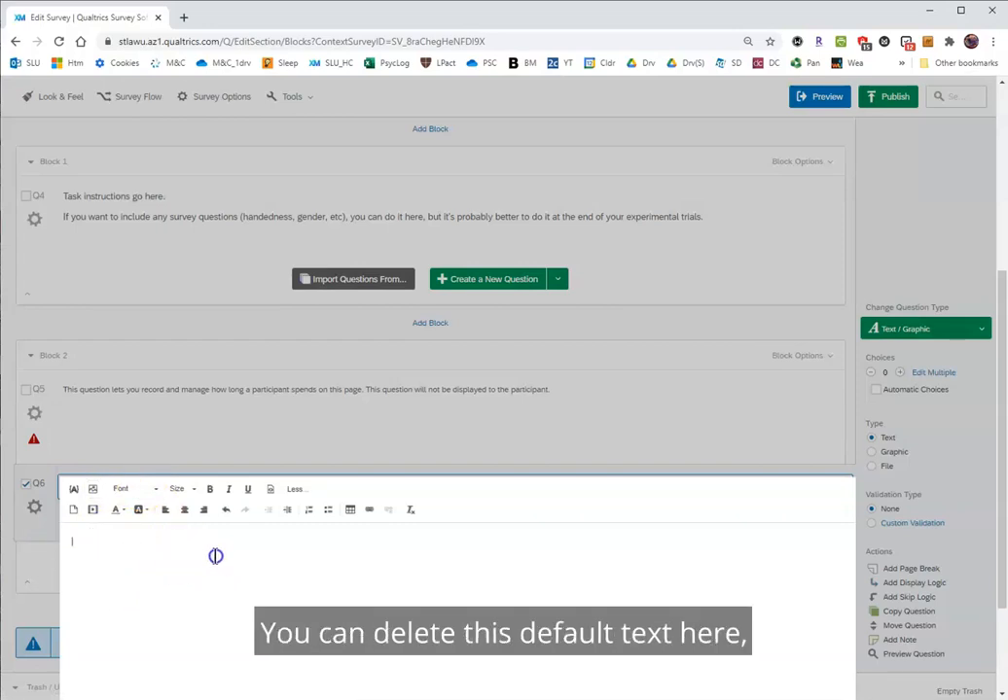
Choose the file Stim1_Top_HappyOnLeft.png as a new graphic to upload for question Q6.
left_click(91, 491)
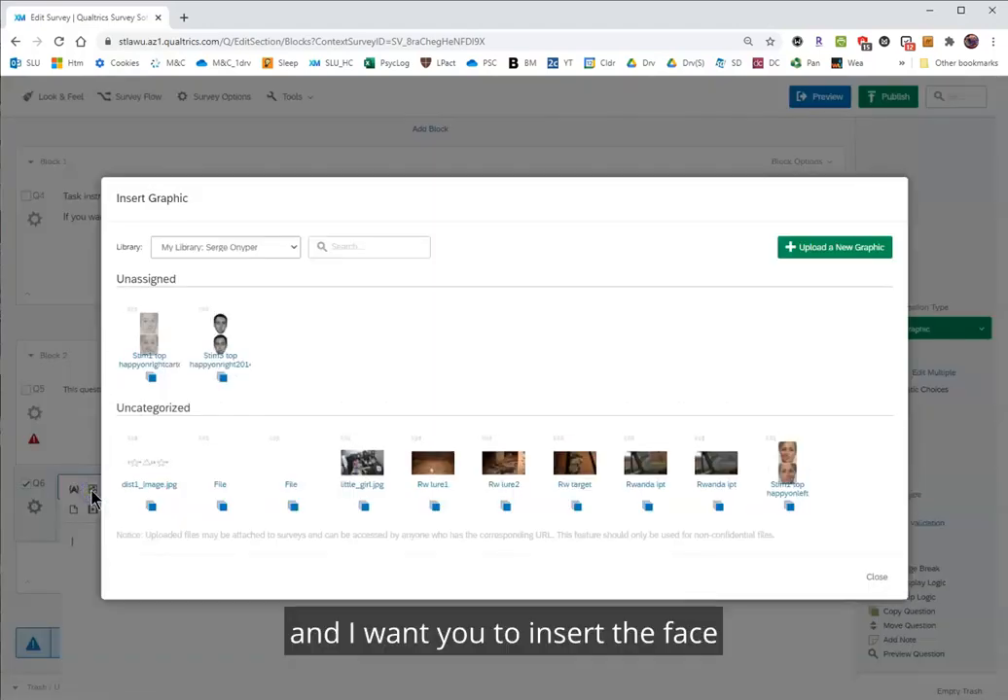
left_click(812, 250)
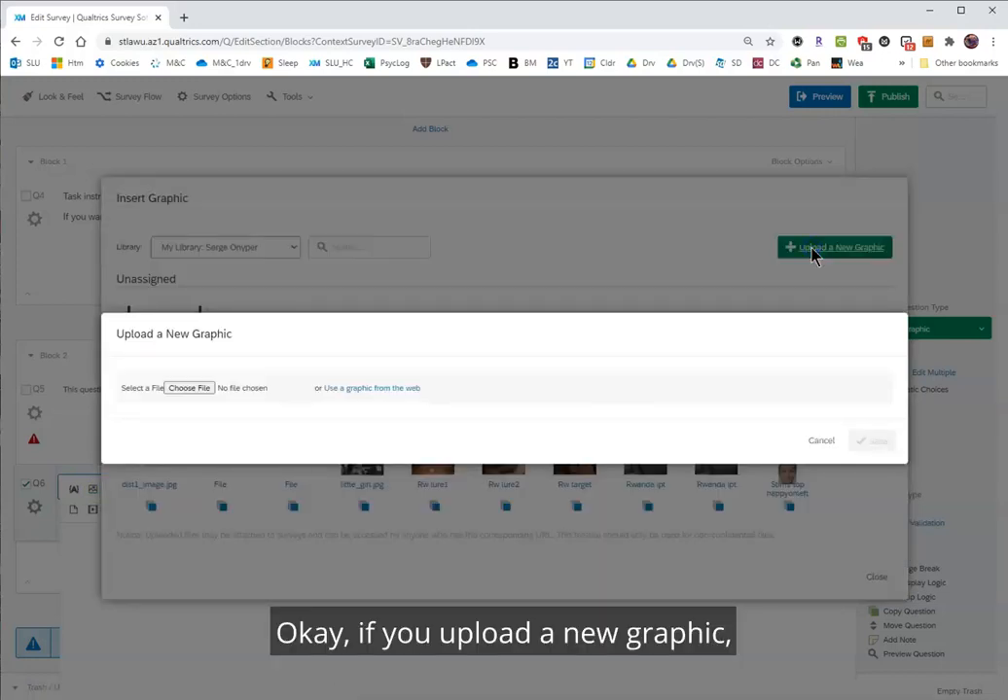
left_click(189, 390)
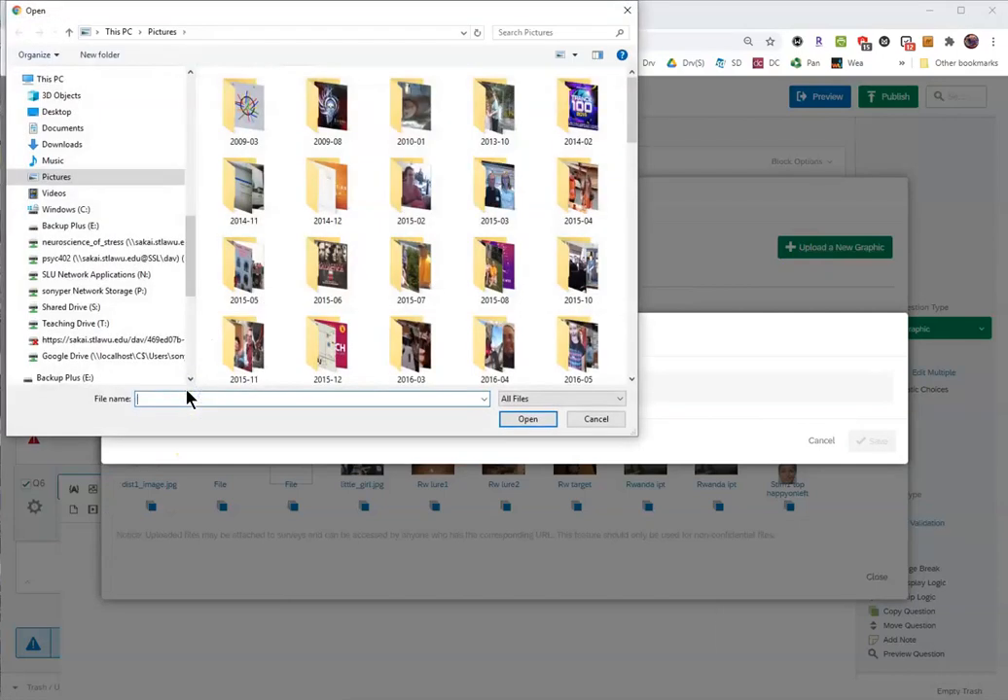
type("stim")
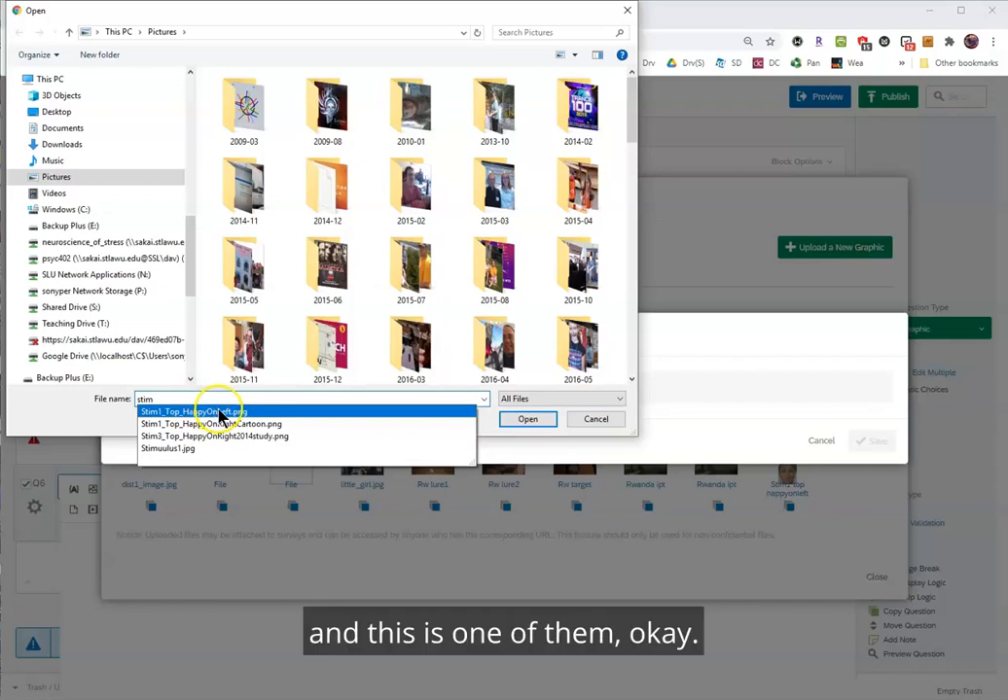
type("1")
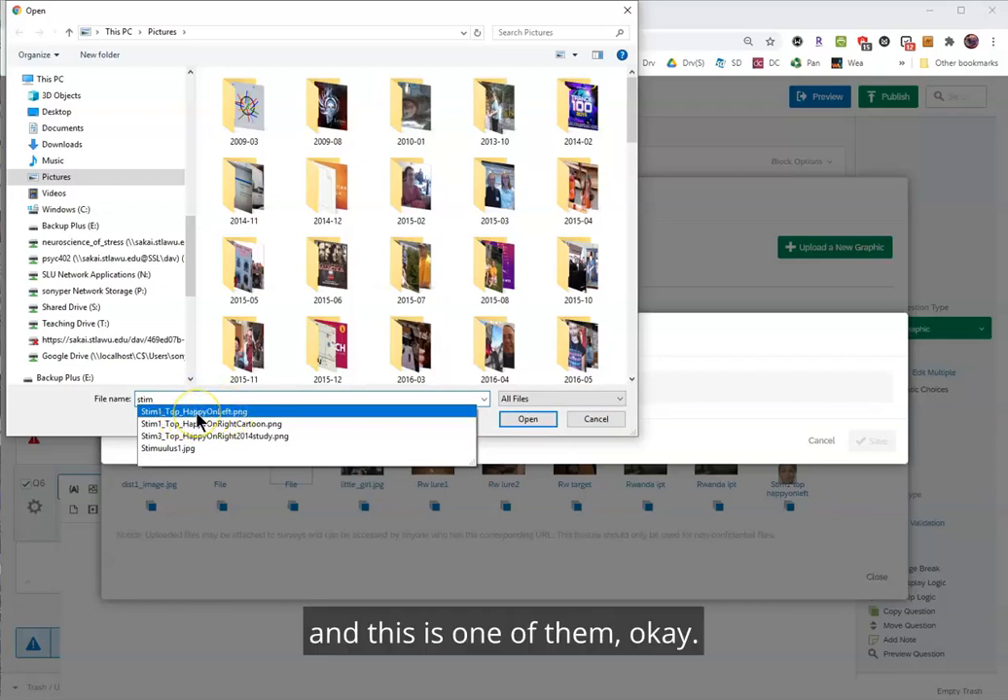
left_click(198, 414)
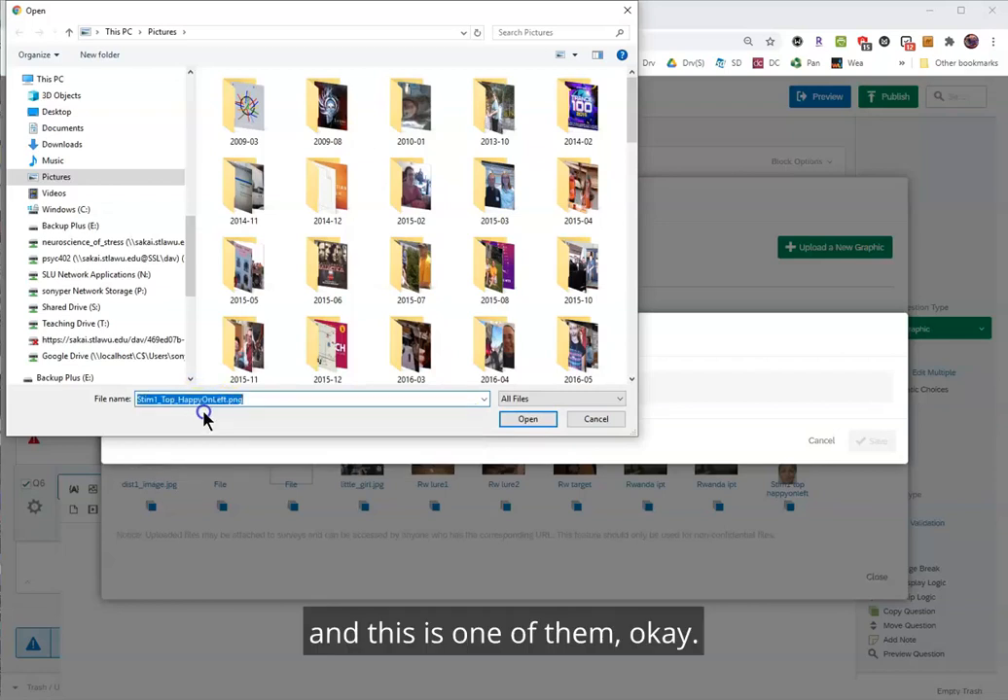
left_click(533, 420)
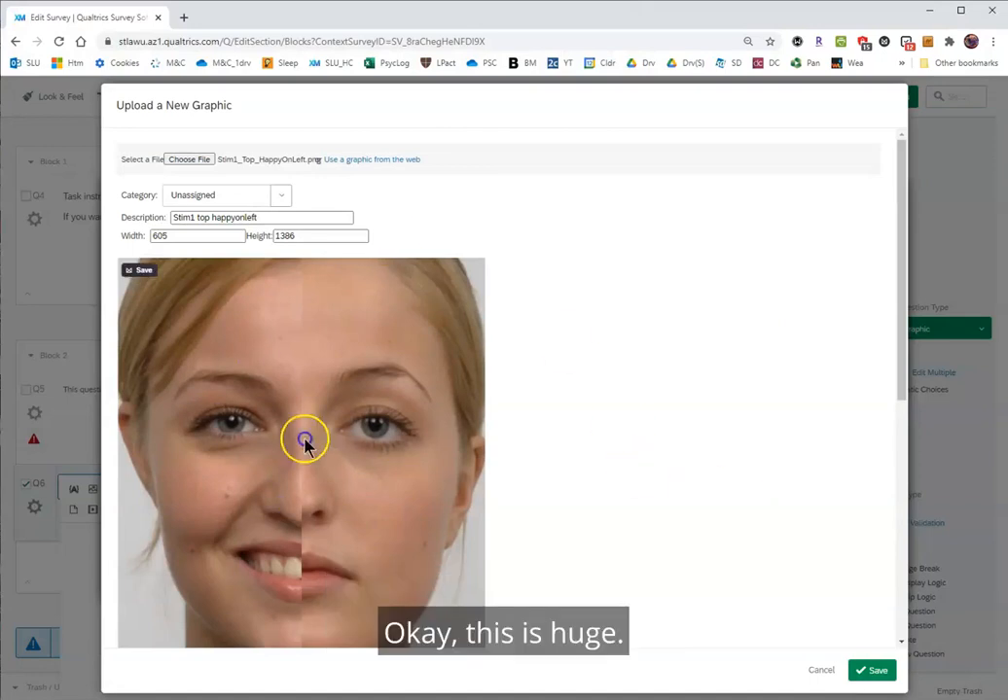
Set the graphic's height to 500, update the preview, and save the upload to the library.
left_click_drag(301, 235, 263, 233)
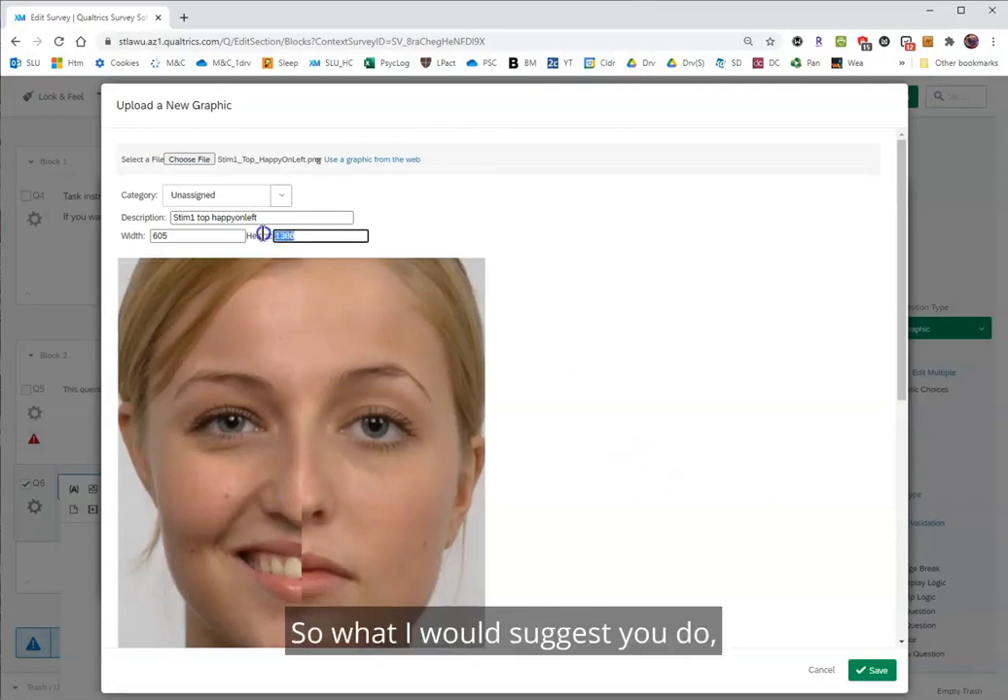
type("500")
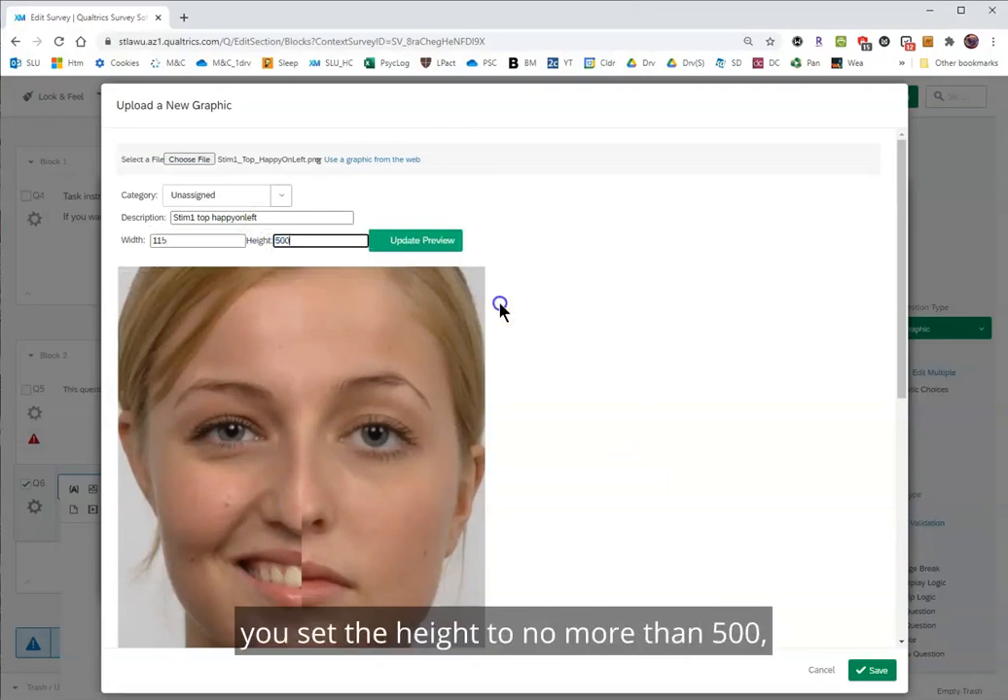
left_click(414, 245)
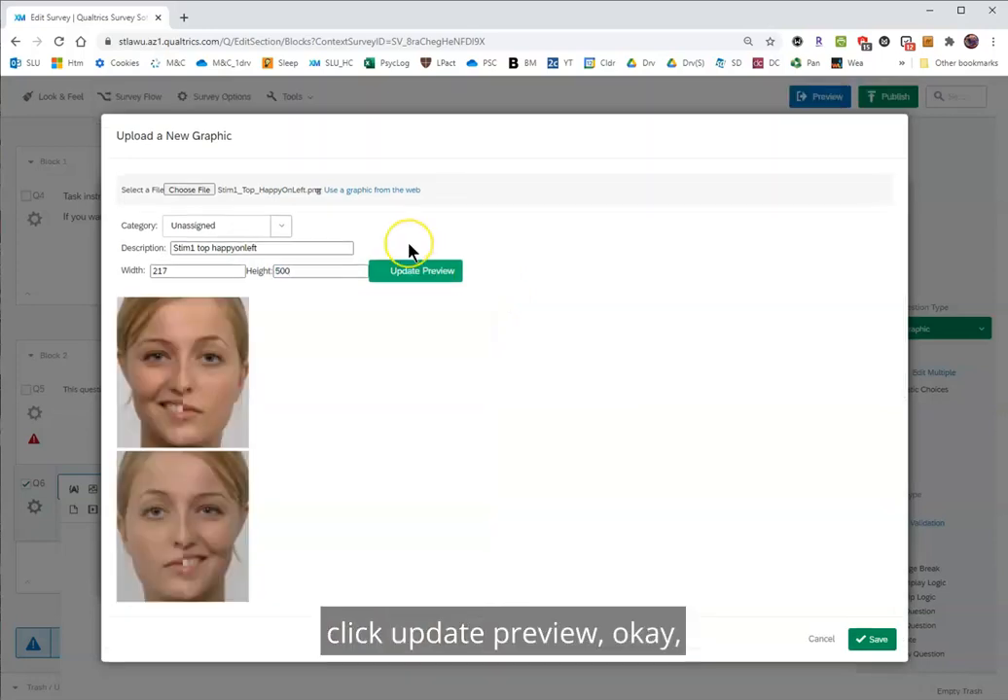
left_click(180, 271)
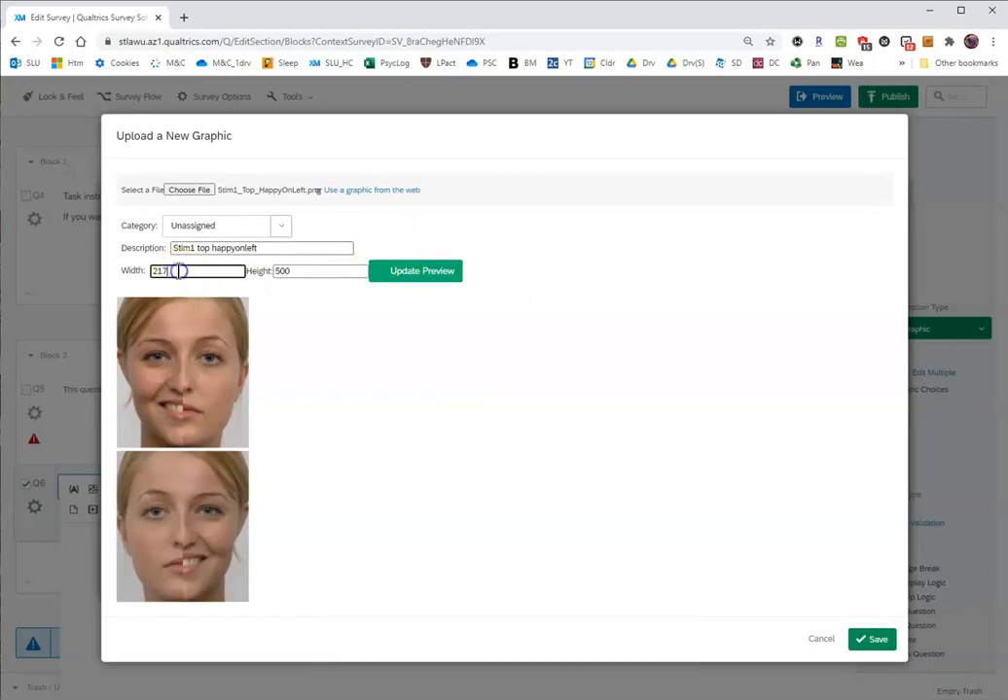
double_click(164, 272)
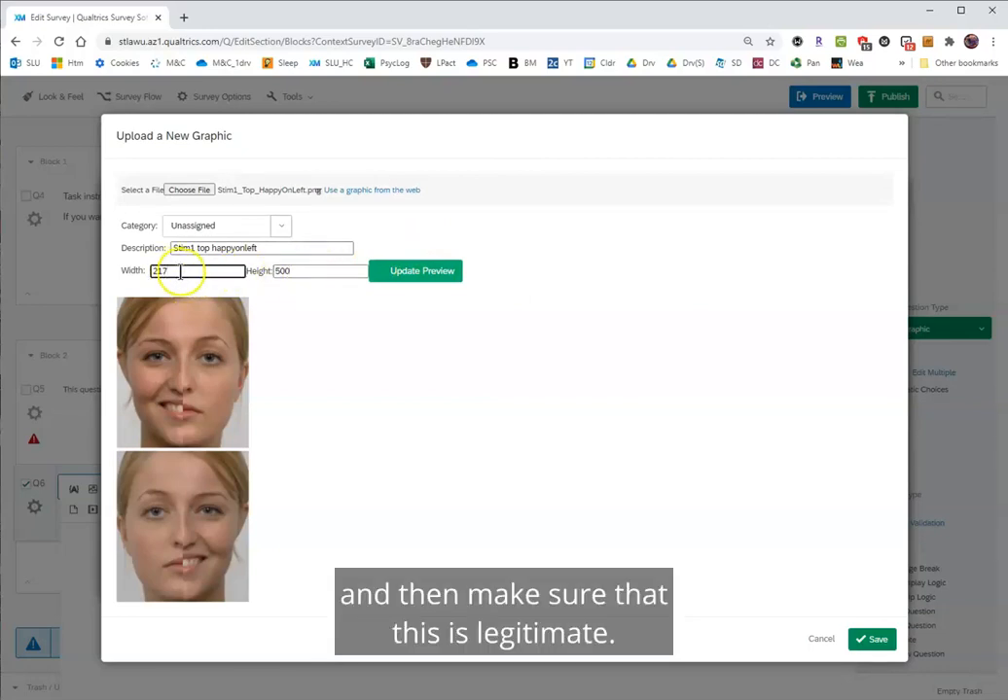
left_click(172, 273)
left_click(315, 273)
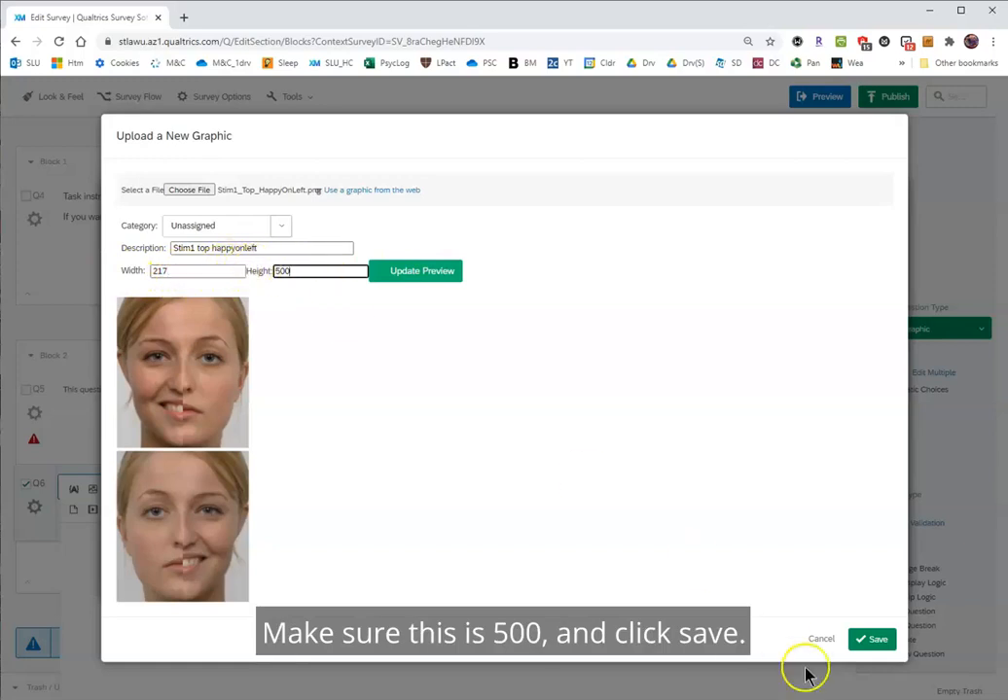
left_click(886, 644)
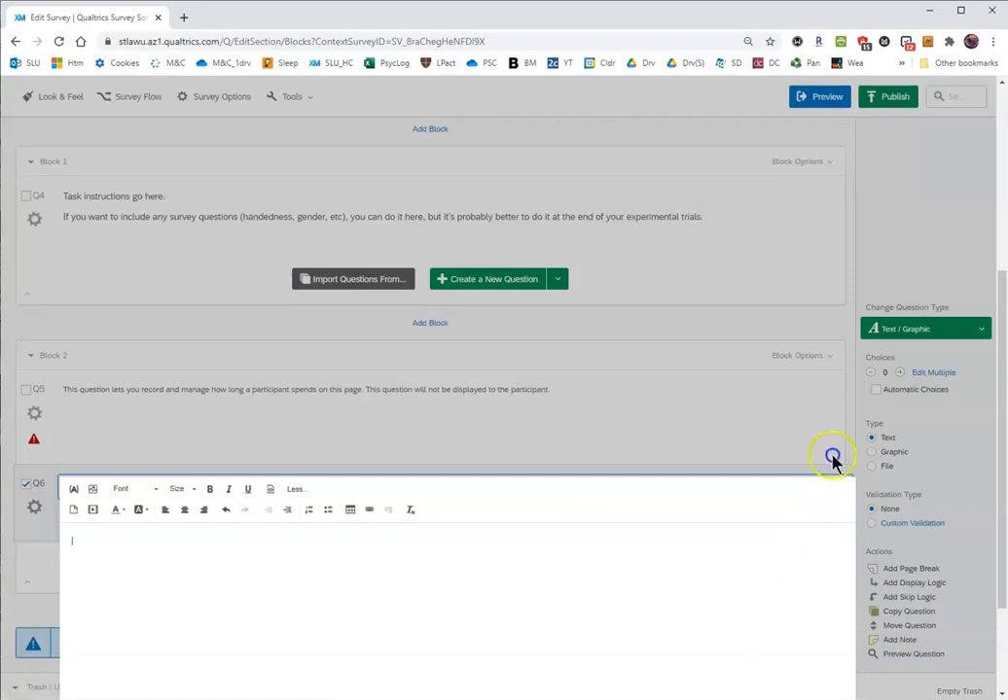
Insert the uploaded "Stim1 top happyonleft" graphic from the Unassigned category into question Q6's text.
scroll(836, 455, "down", 3)
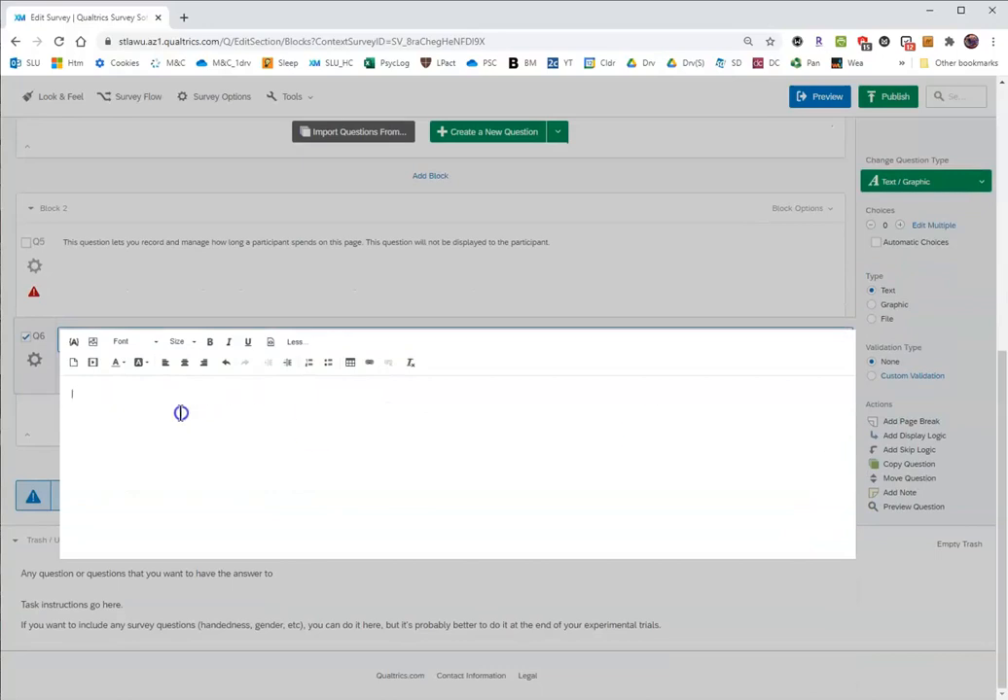
left_click(91, 346)
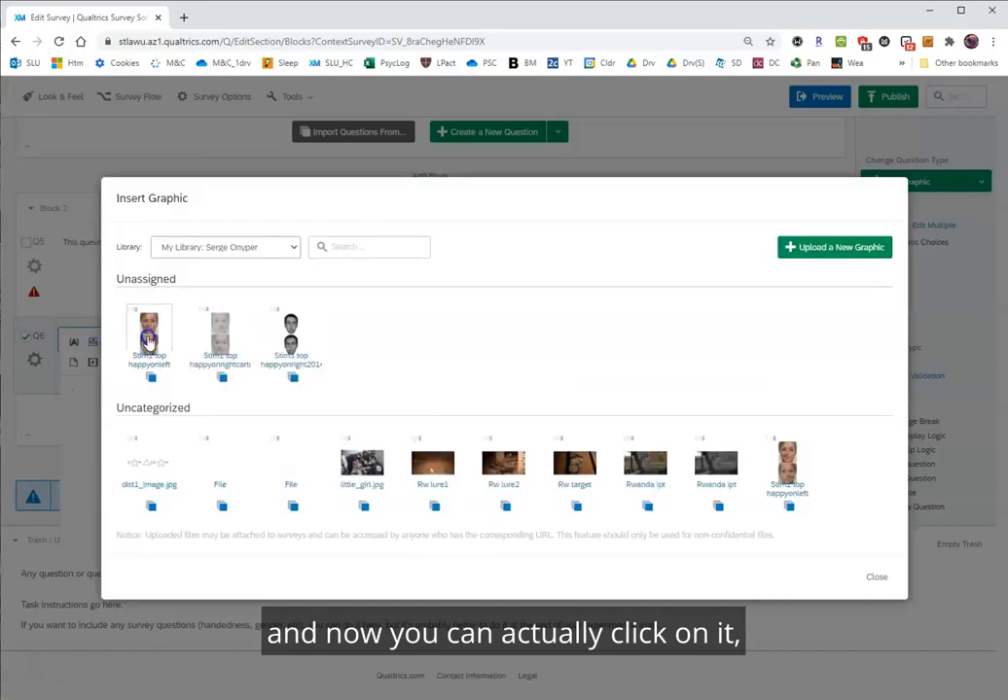
left_click(148, 336)
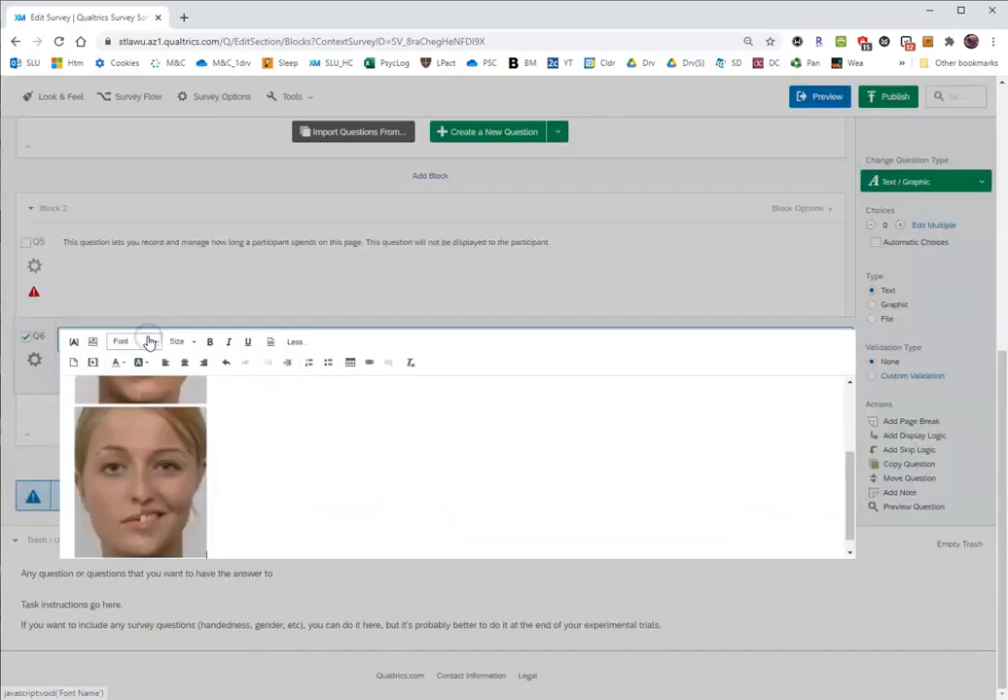
scroll(198, 427, "up", 2)
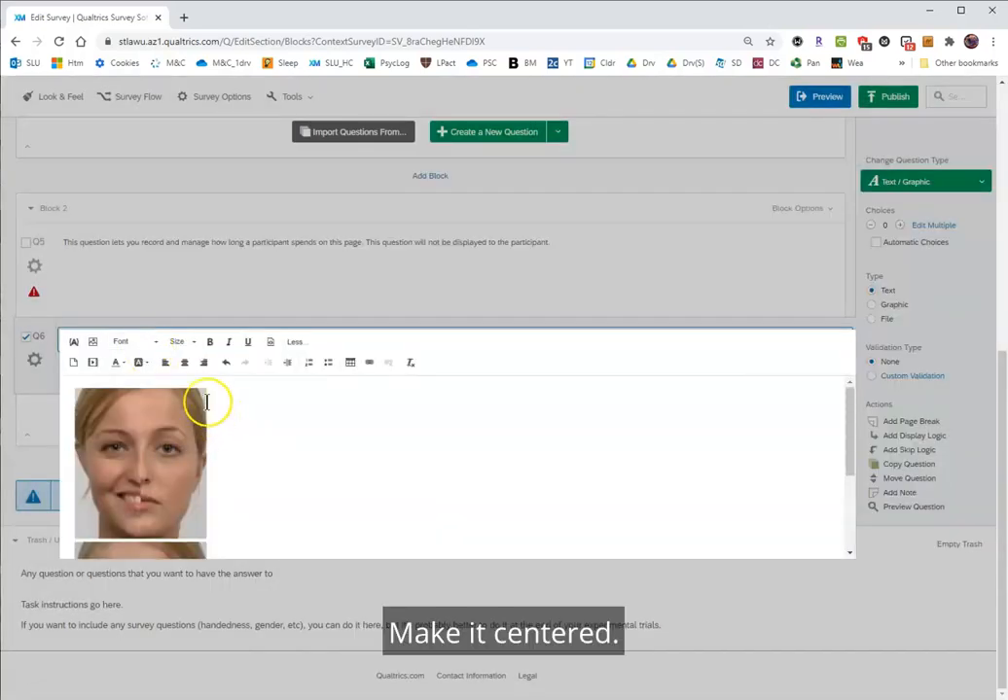
Center the face graphic in question Q6's text and close the rich text editor.
left_click(185, 369)
left_click(184, 370)
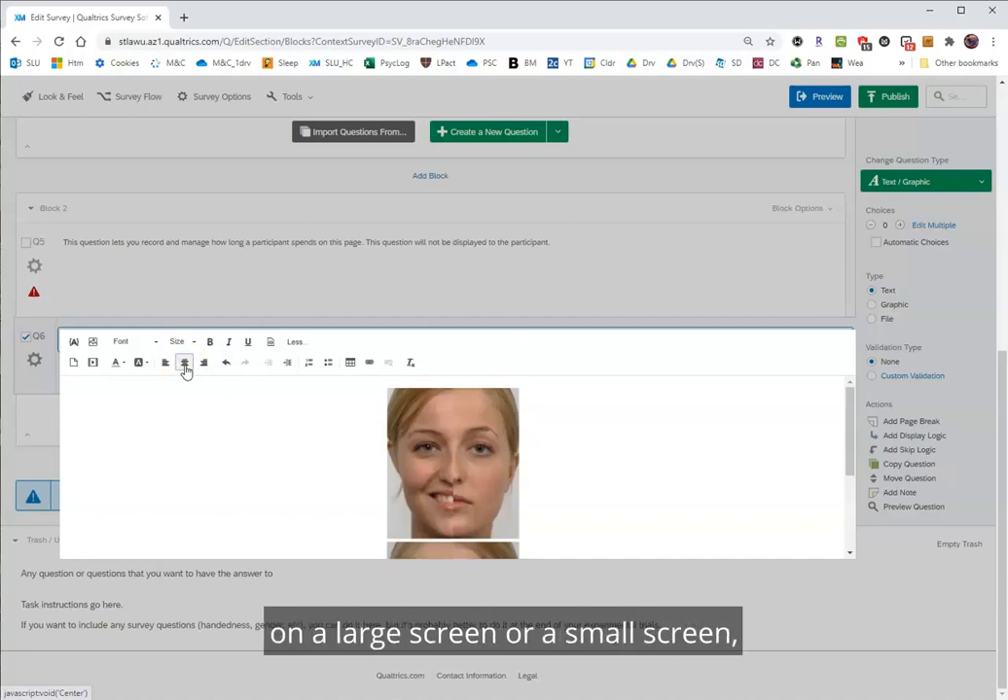
left_click(25, 474)
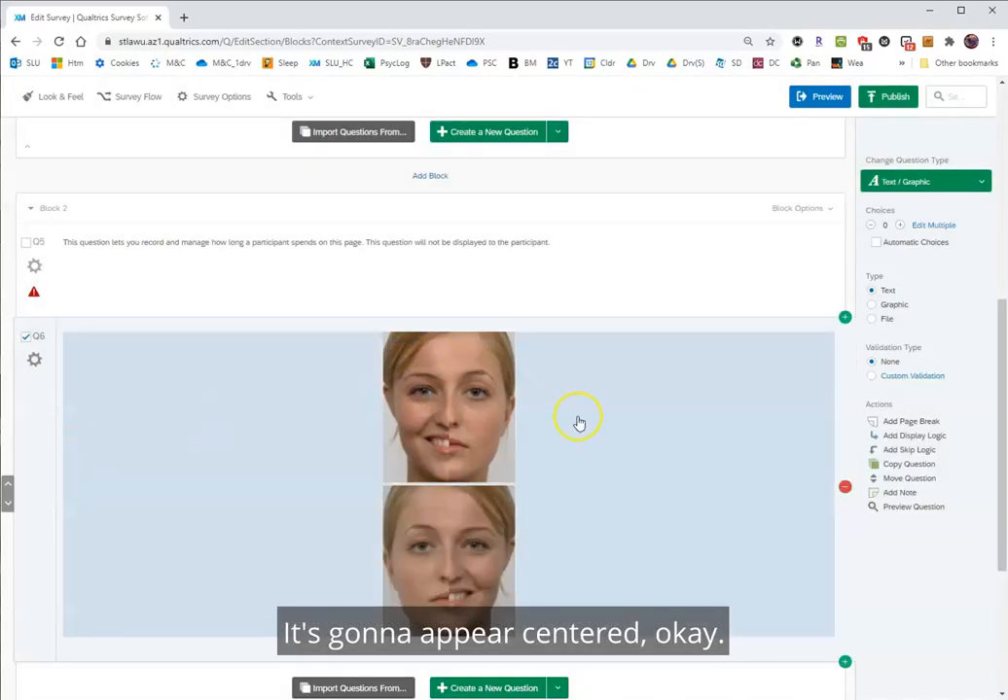
Add a multiple choice question below Q6 with the question text "Which face looks happier?".
scroll(219, 494, "down", 3)
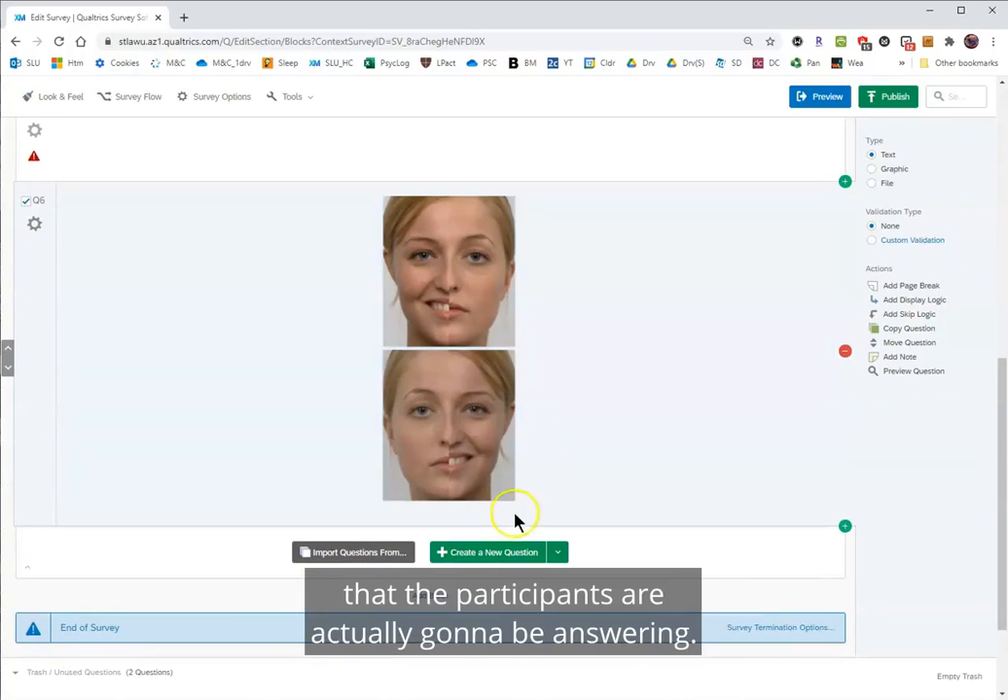
left_click(557, 554)
left_click(99, 531)
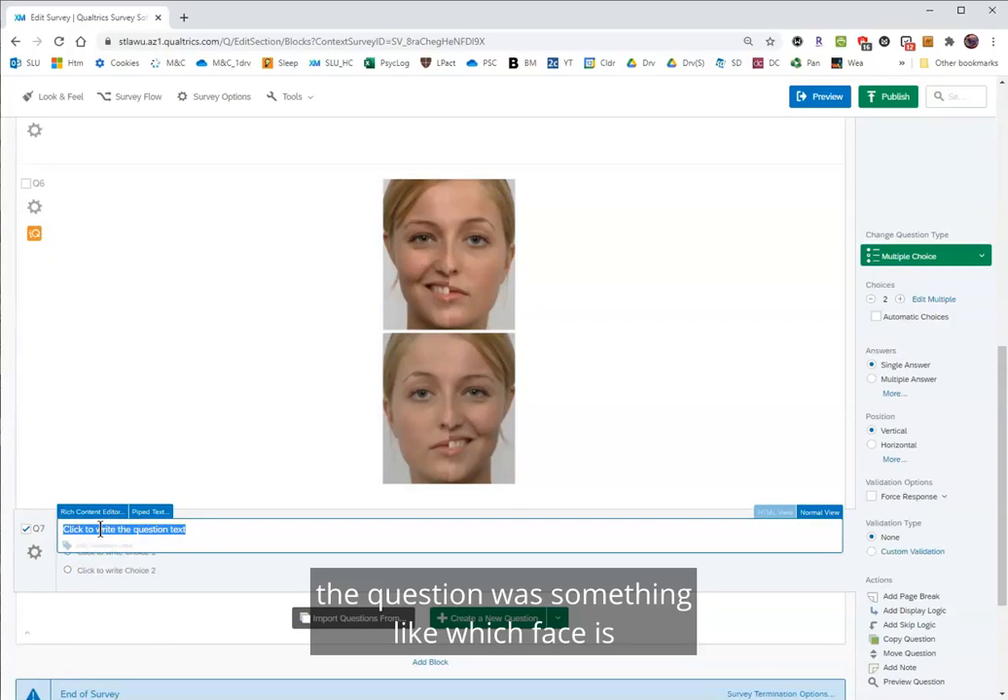
type("Wh")
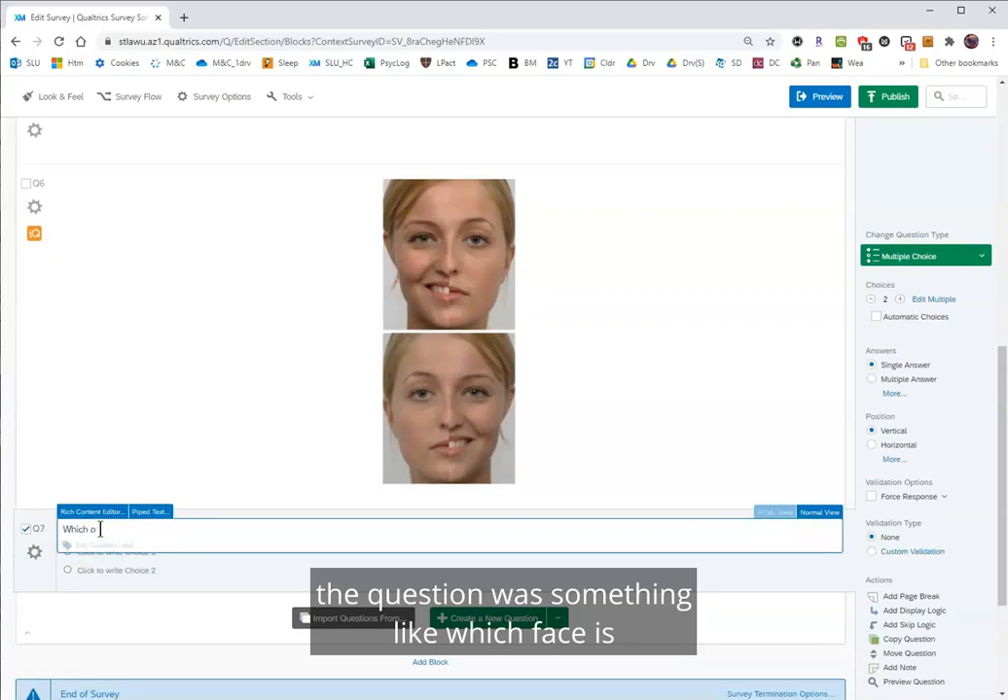
type("ich face is")
key("BackSpace")
key("BackSpace")
key("BackSpace")
type("looks happier?")
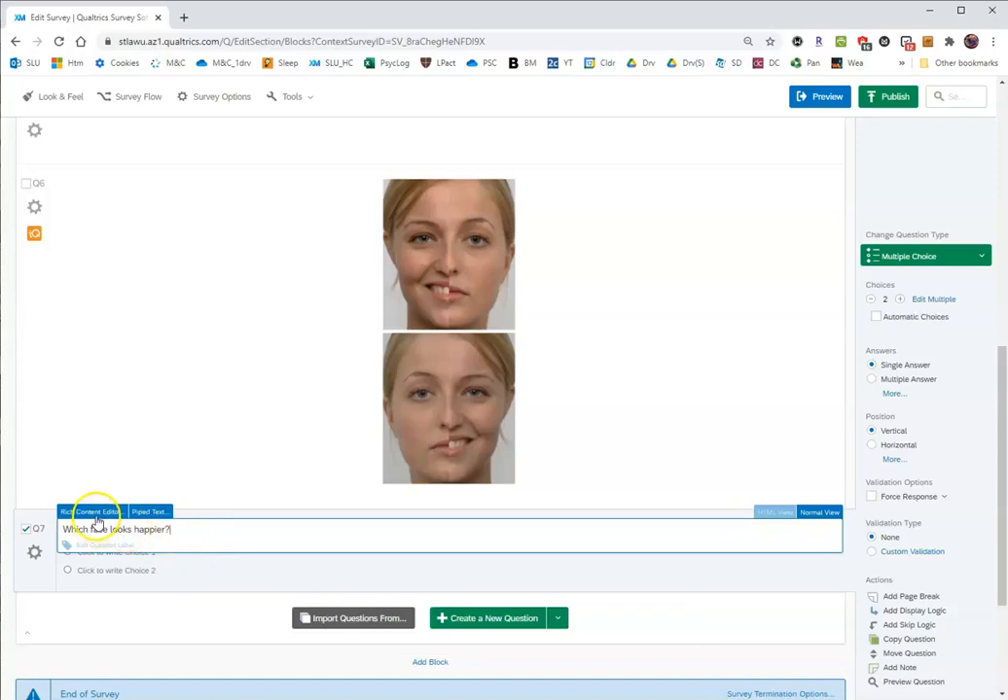
Set the font size of the "Which face looks happier?" question text to 16pt in the Rich Content Editor.
left_click(95, 516)
left_click_drag(183, 589, 45, 585)
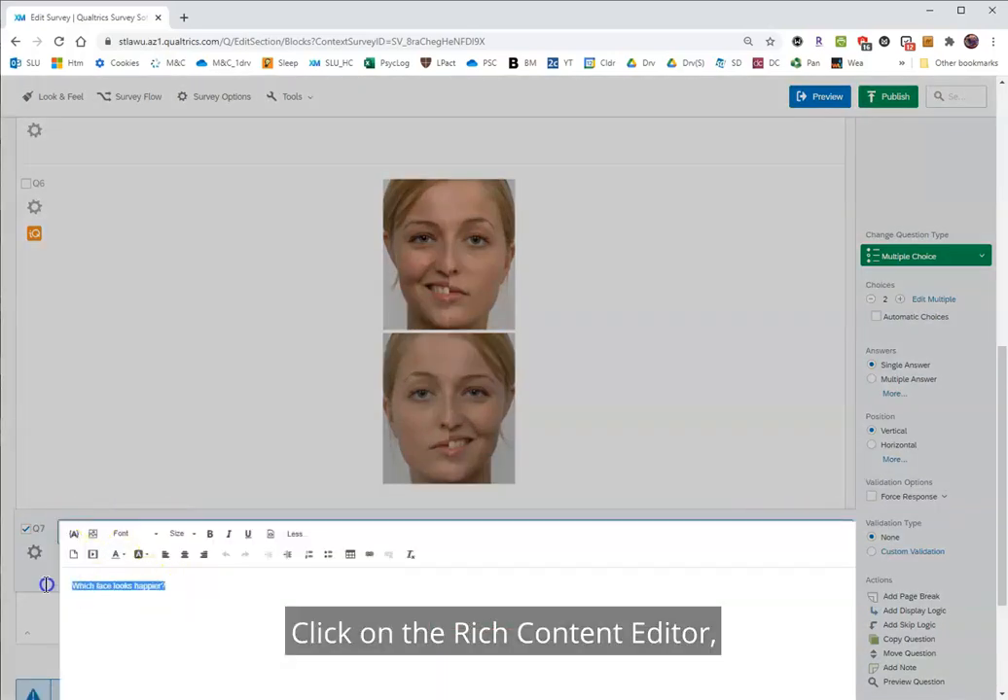
left_click(189, 535)
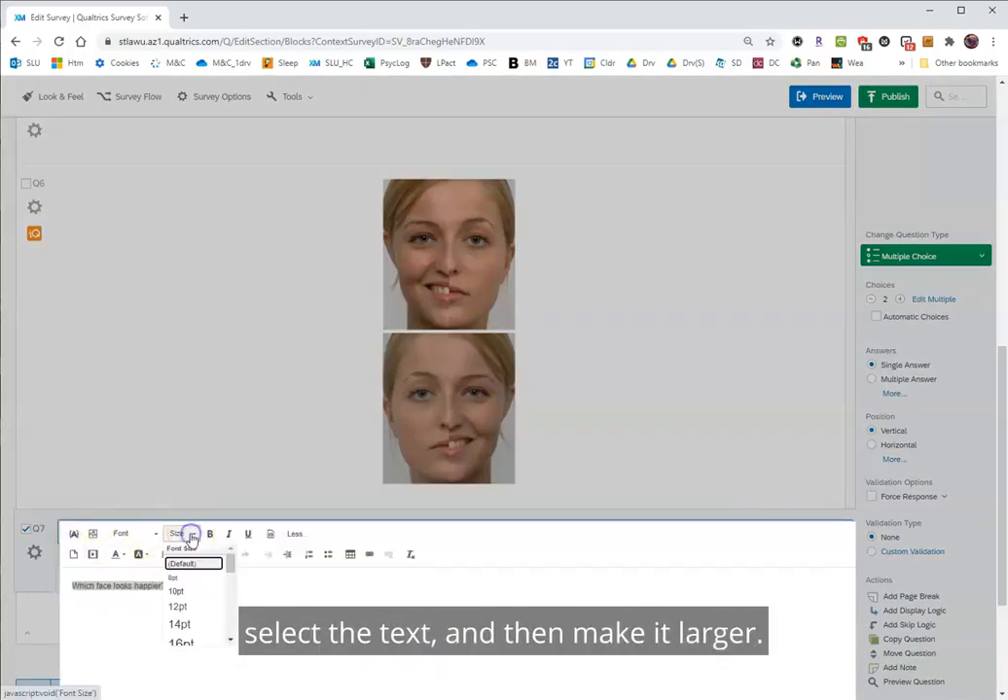
left_click(183, 644)
left_click(19, 637)
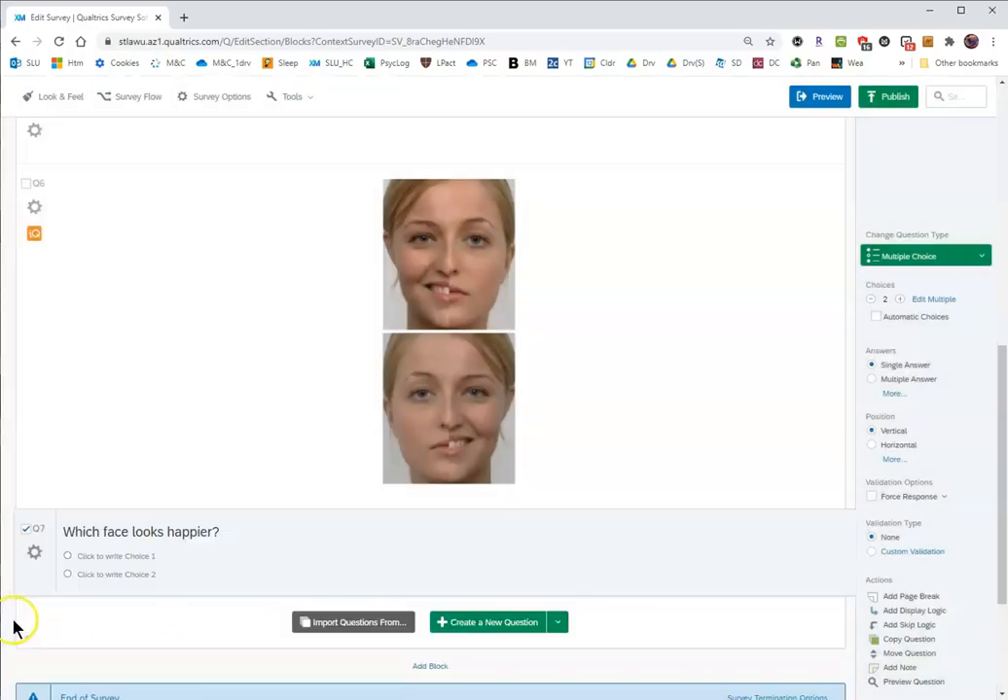
Write "TOP face" as the first answer choice of question Q7.
left_click(146, 562)
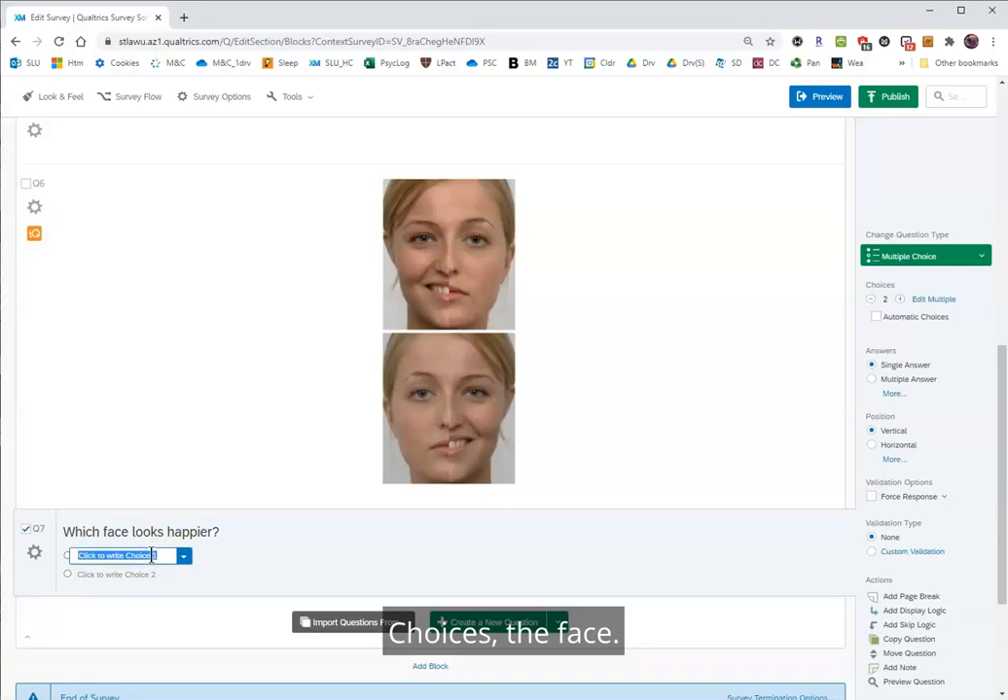
type("The face")
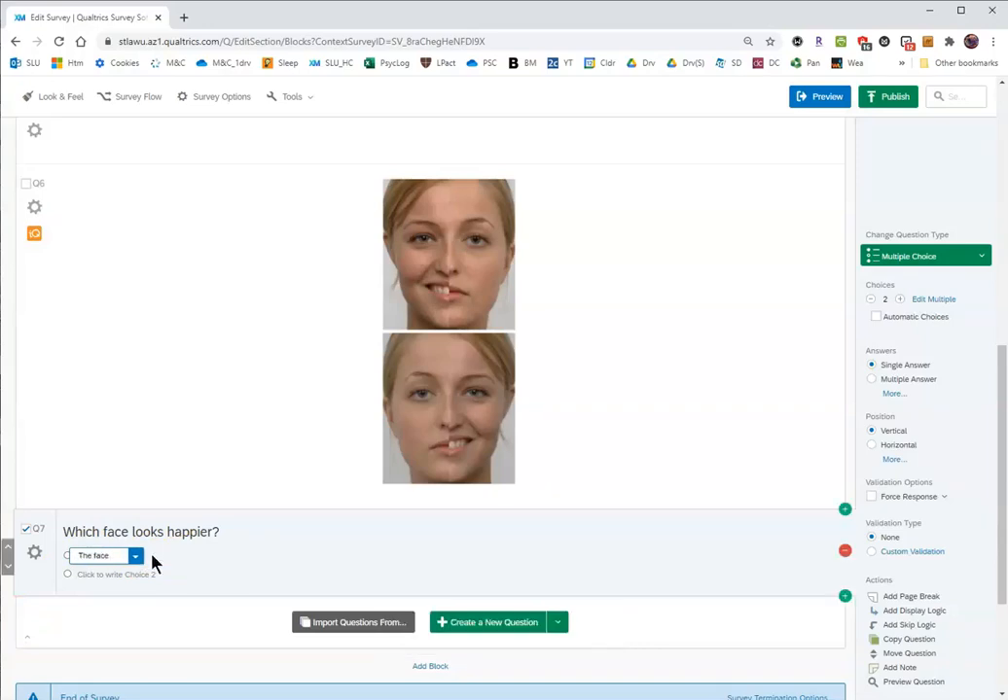
key("BackSpace")
key("BackSpace")
key("BackSpace")
key("BackSpace")
type("TOP")
key("ctrl+a")
type("TOP face")
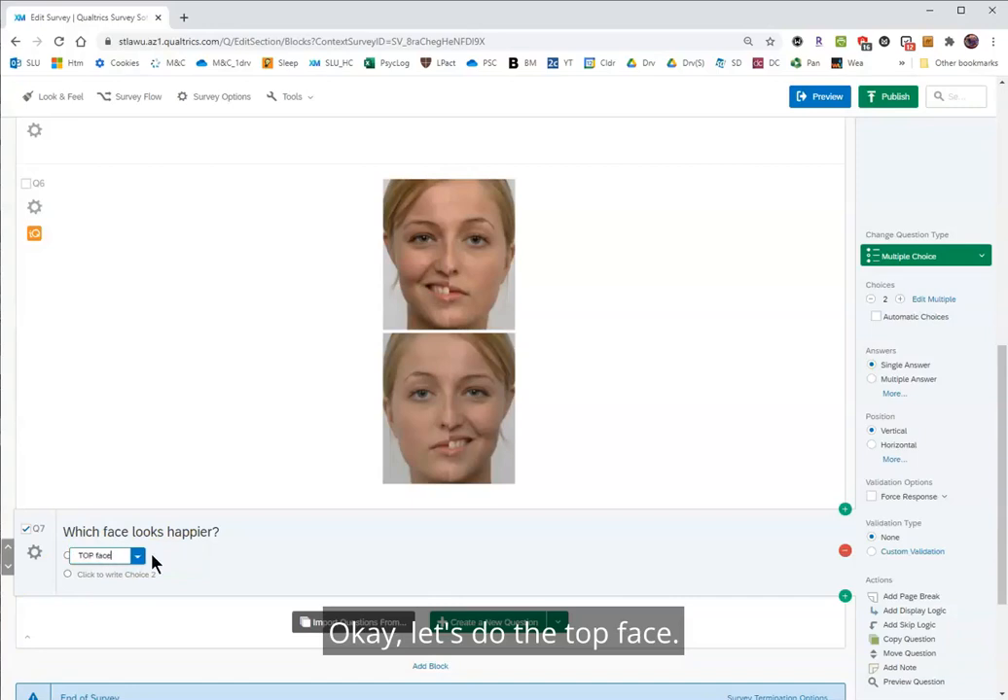
Set the font size of the "TOP face" choice to 14pt in the Rich Content Editor and save it.
left_click(137, 557)
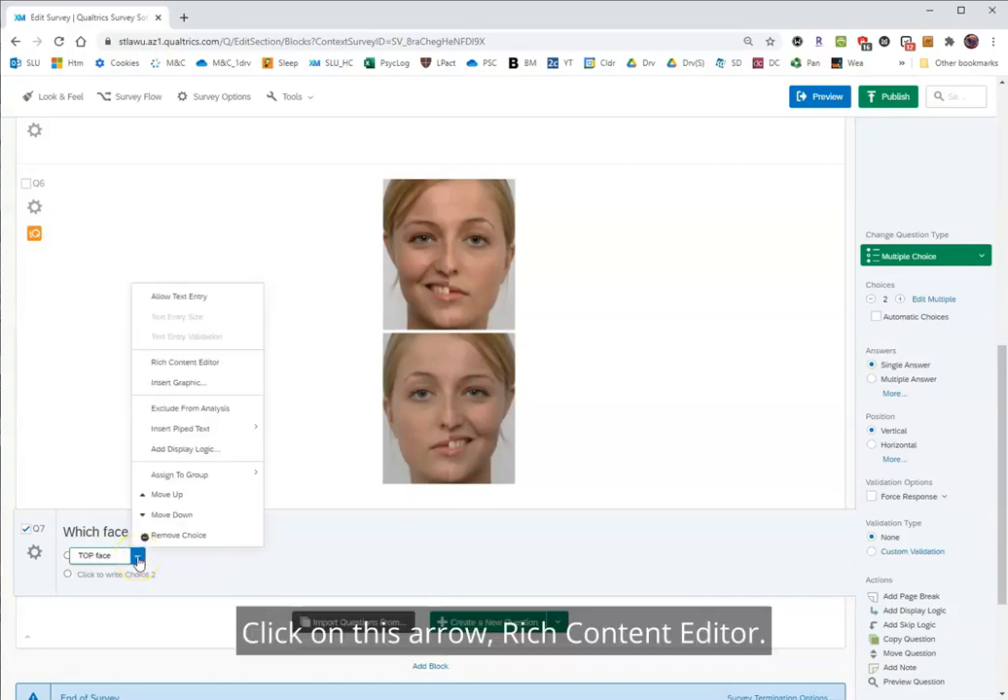
left_click(189, 362)
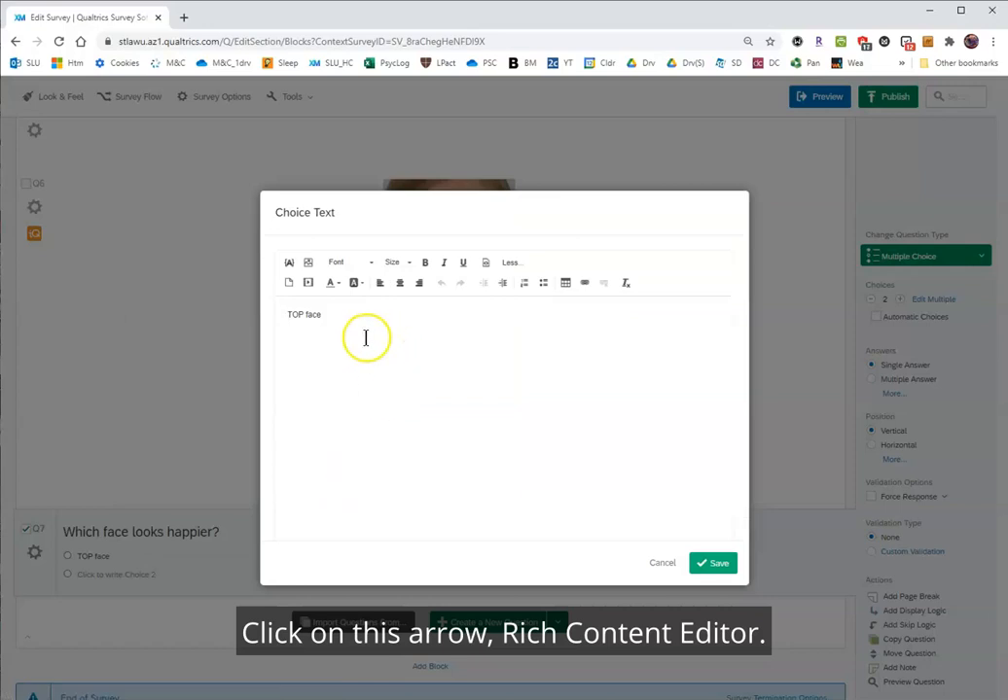
left_click_drag(355, 317, 243, 308)
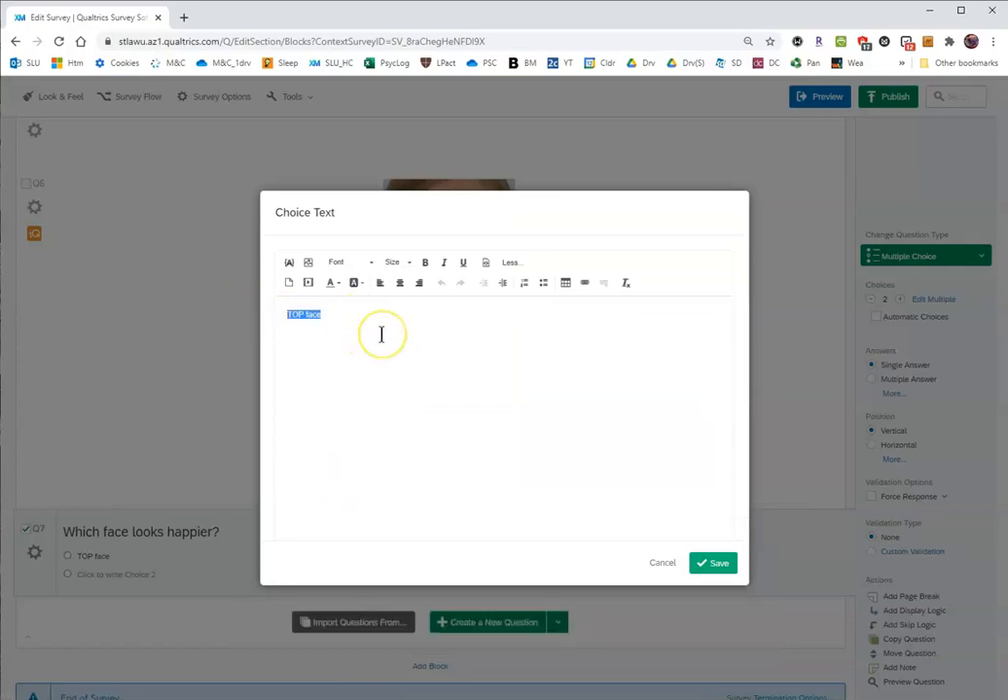
left_click(395, 263)
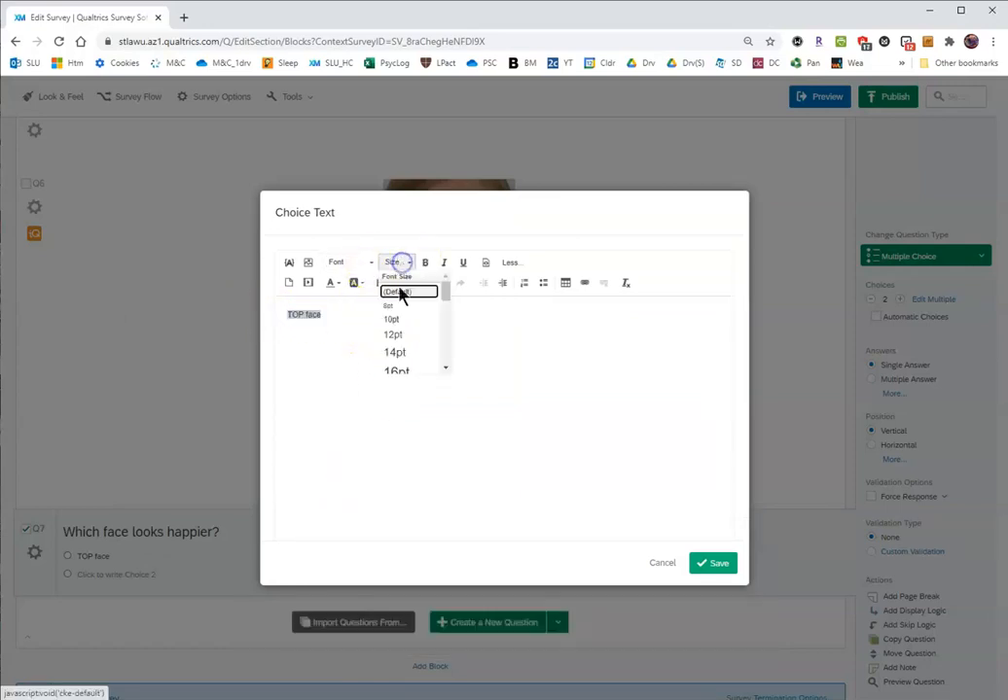
left_click(395, 351)
left_click(698, 564)
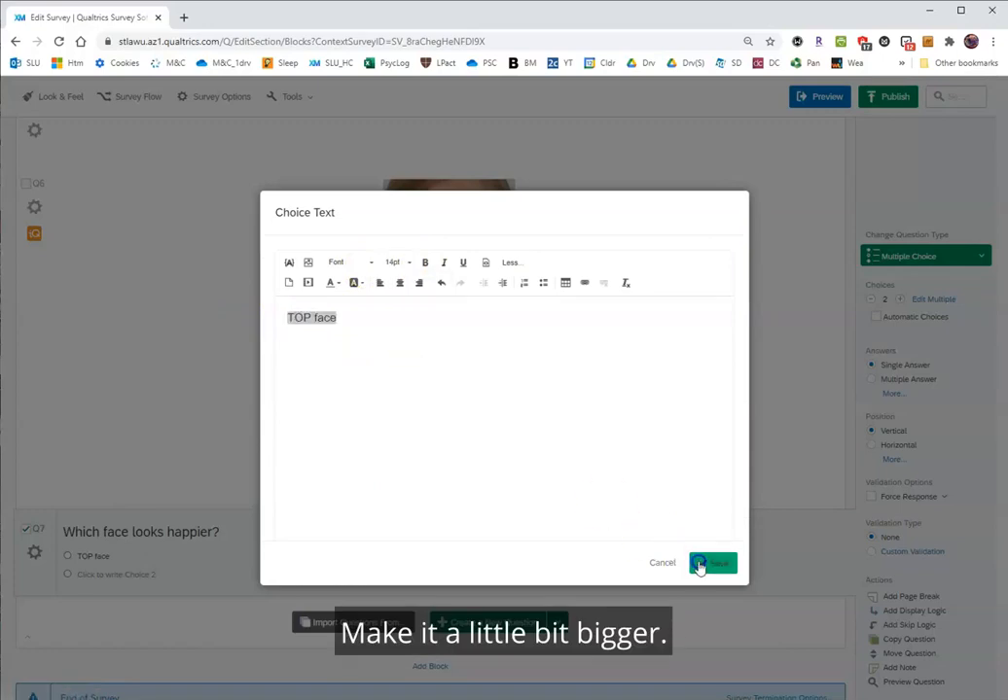
Write "BOTTOM face" as the second answer choice of Q7 and save it with a 14pt font size.
left_click(135, 574)
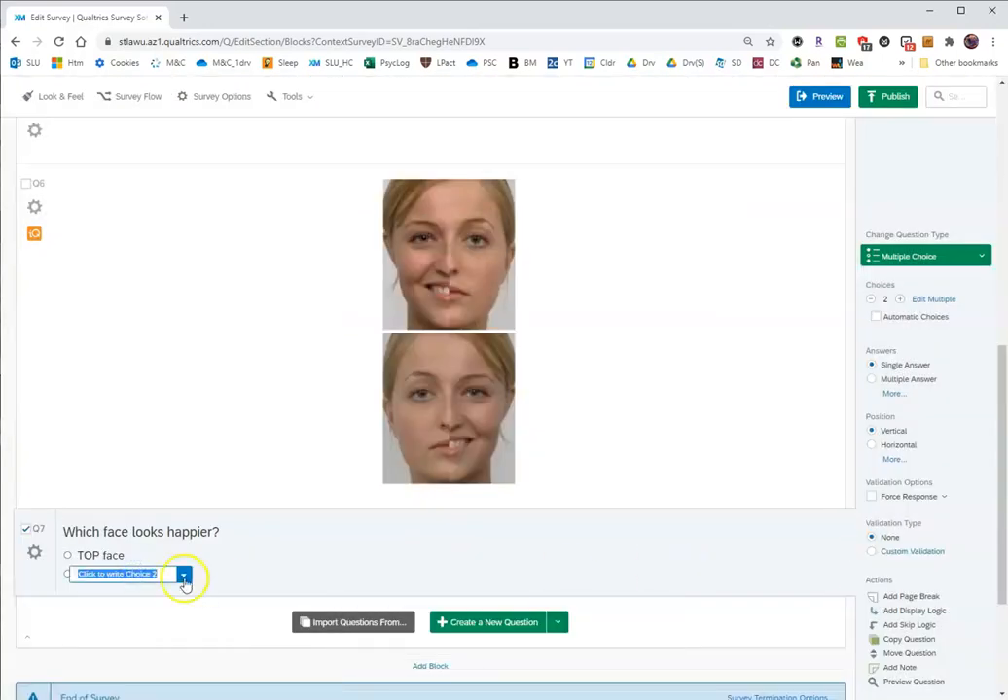
type("BOTTOM face")
left_click(155, 574)
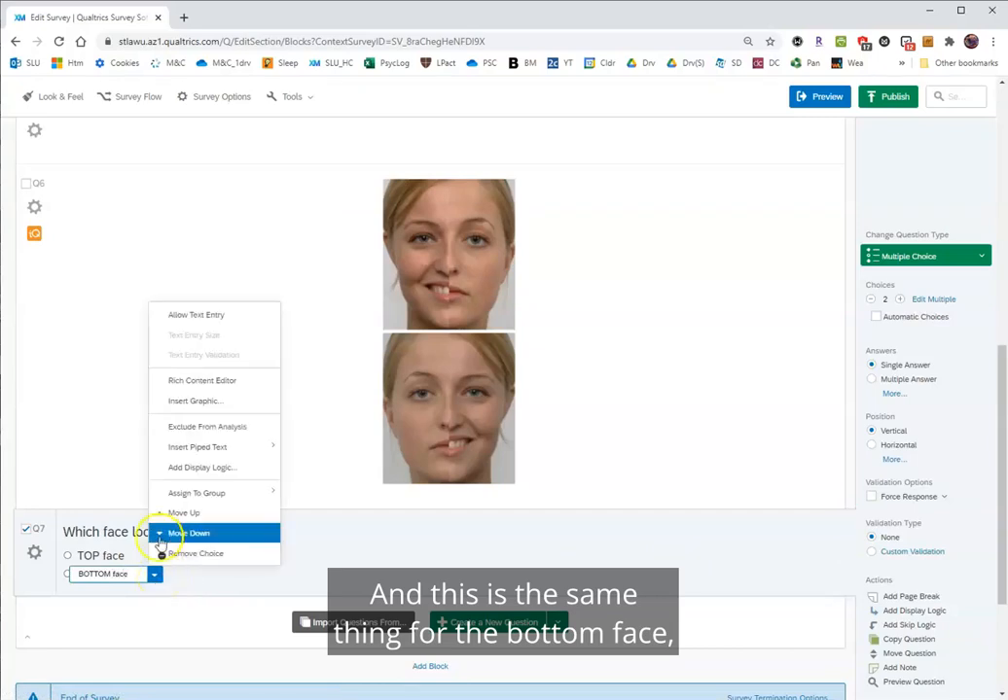
left_click(197, 383)
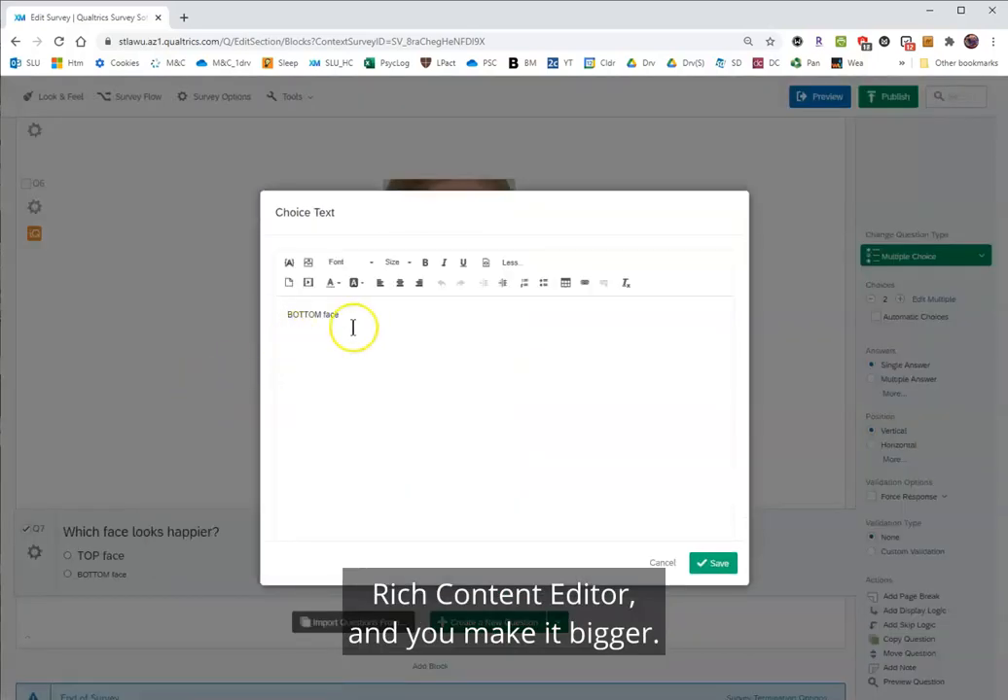
left_click_drag(353, 327, 265, 311)
left_click(401, 263)
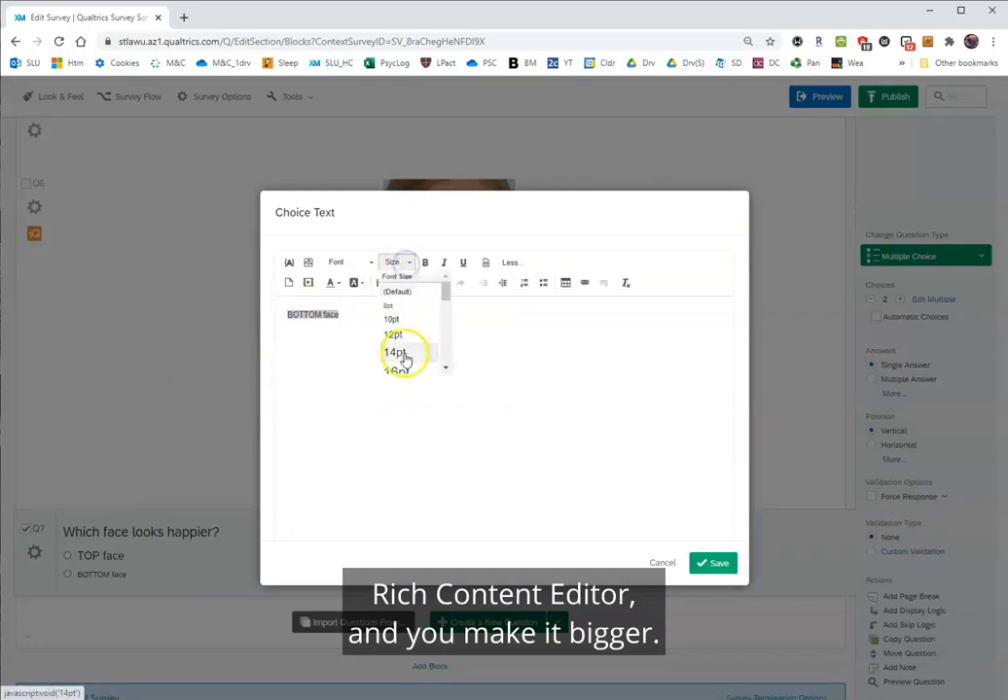
left_click(404, 354)
left_click(722, 565)
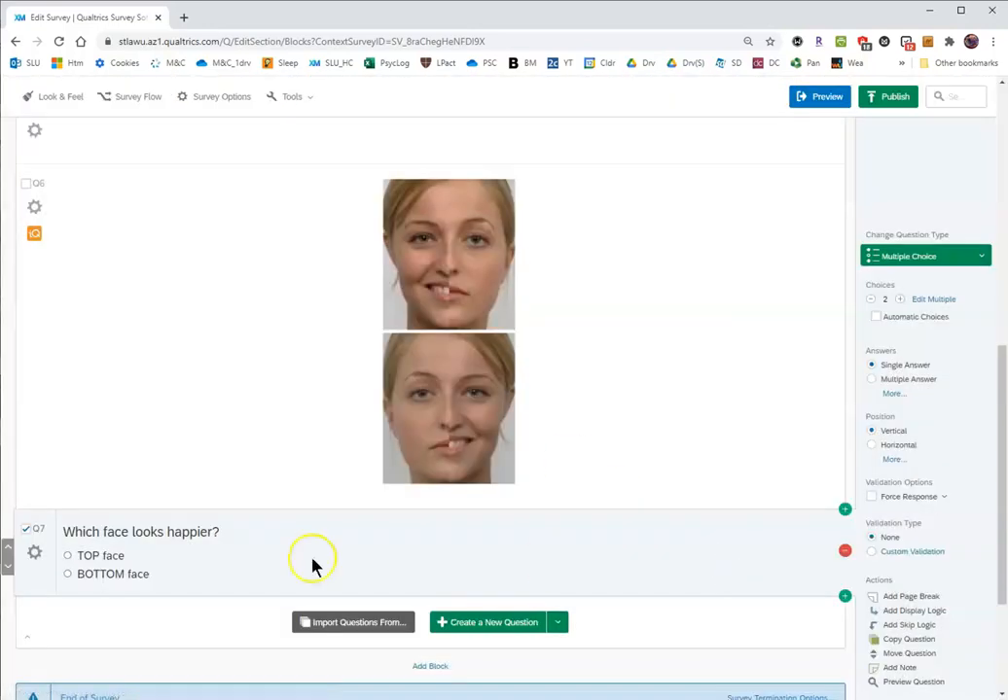
Rename the question label Q7 as Trial1.
left_click(39, 532)
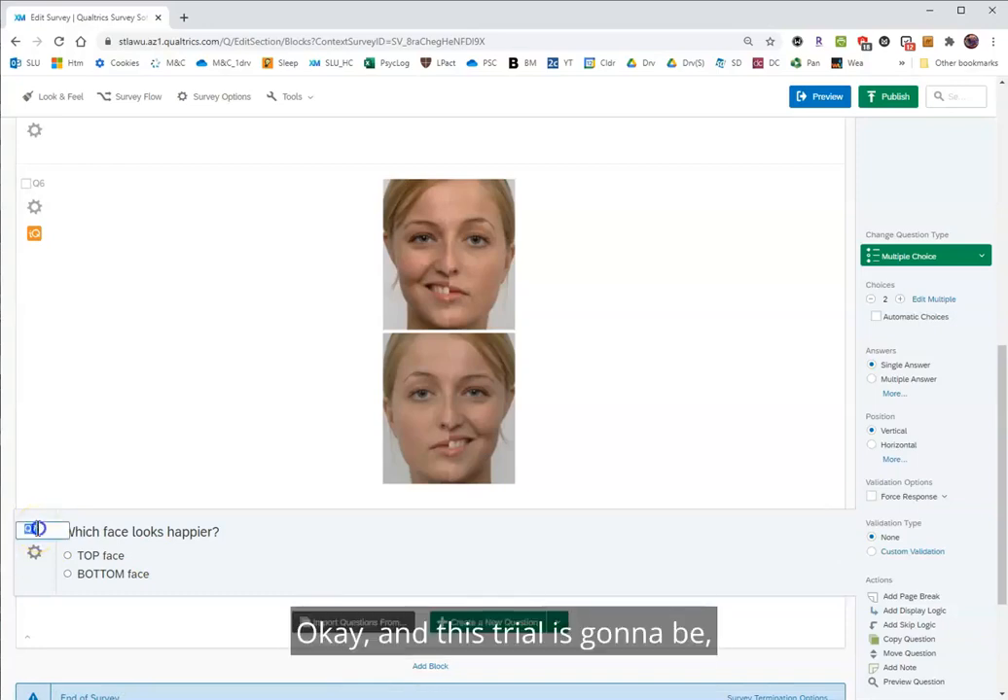
type("Trial1")
left_click(11, 522)
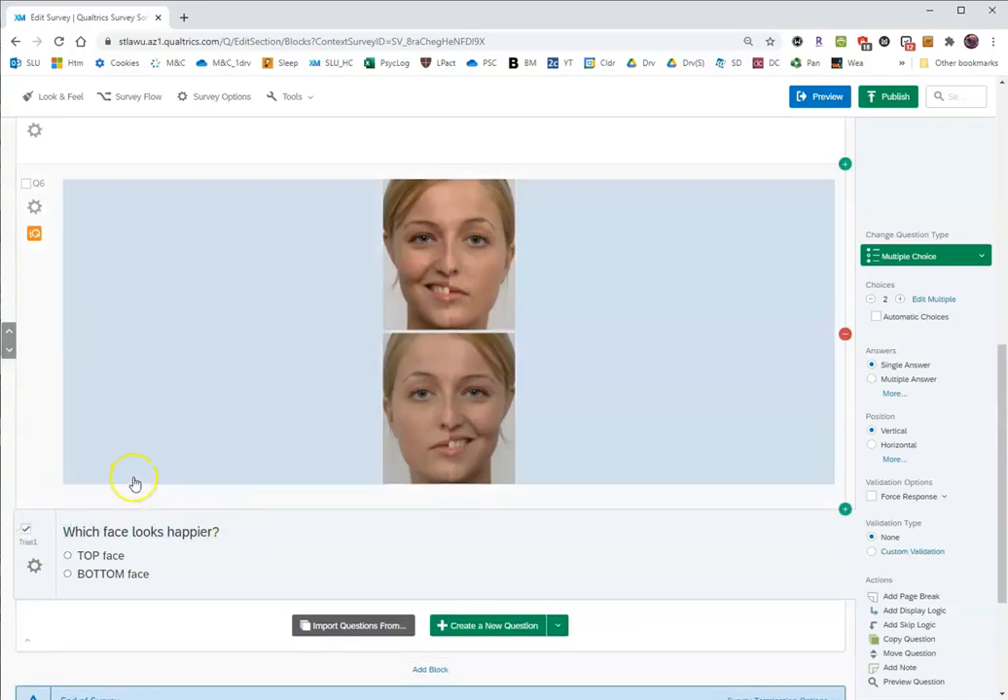
Preview Block 2, answering its question with BOTTOM face and submitting the page, and close the preview.
scroll(134, 483, "up", 3)
scroll(134, 483, "down", 2)
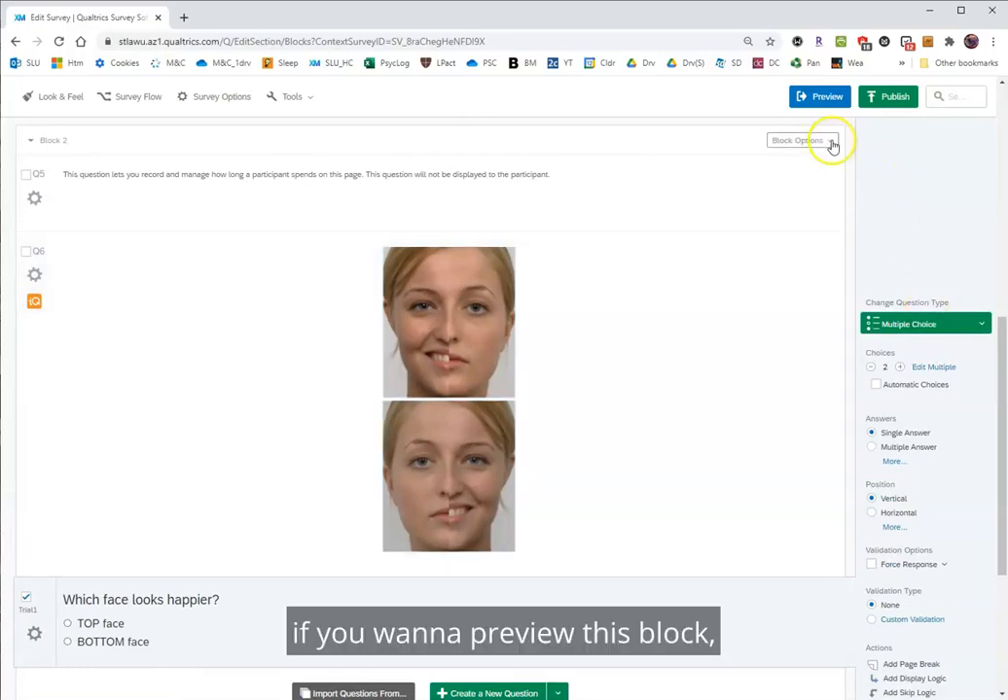
left_click(830, 142)
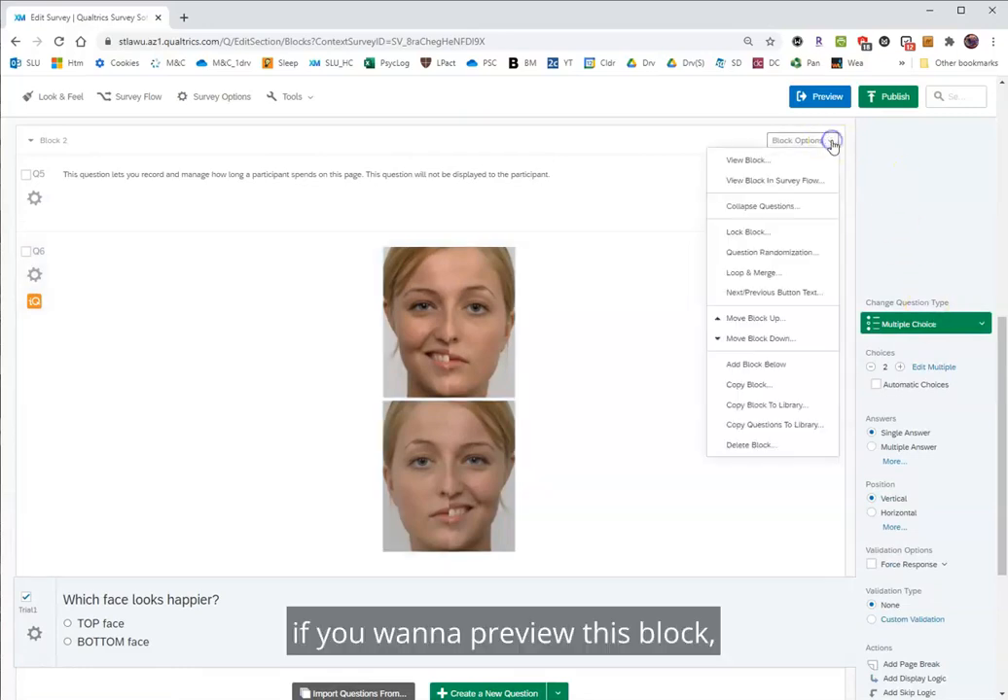
left_click(742, 162)
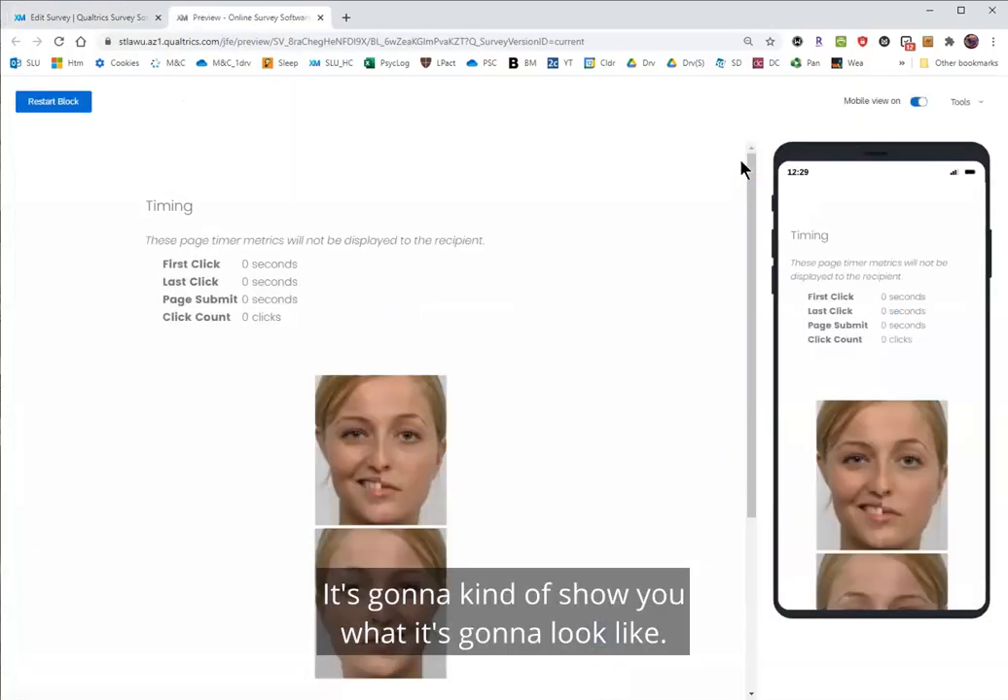
scroll(596, 367, "down", 1)
scroll(595, 372, "down", 2)
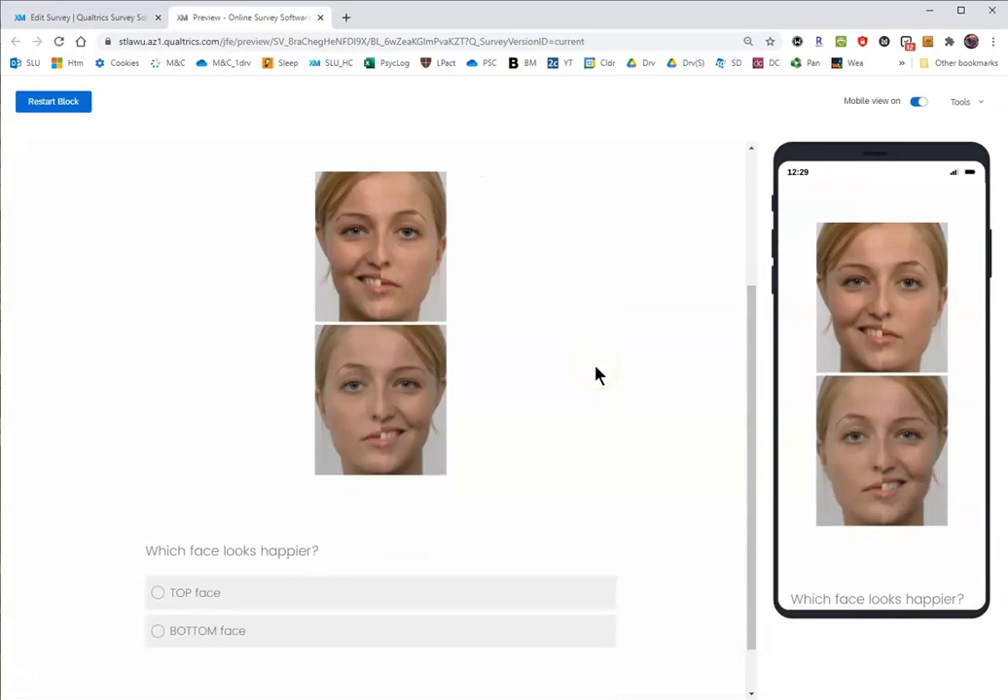
left_click(159, 633)
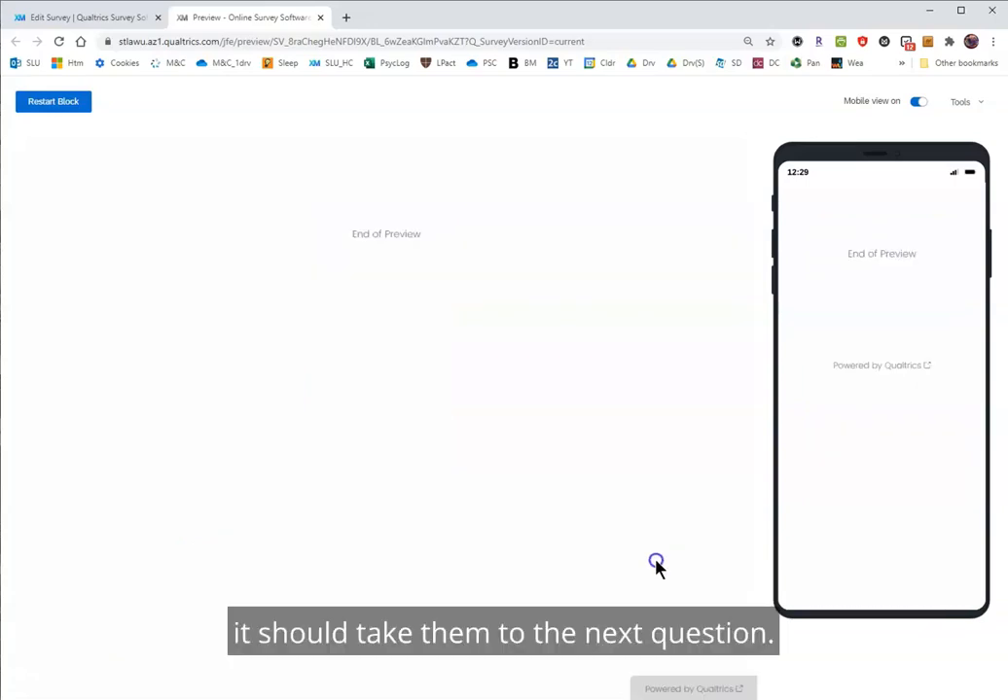
left_click(326, 18)
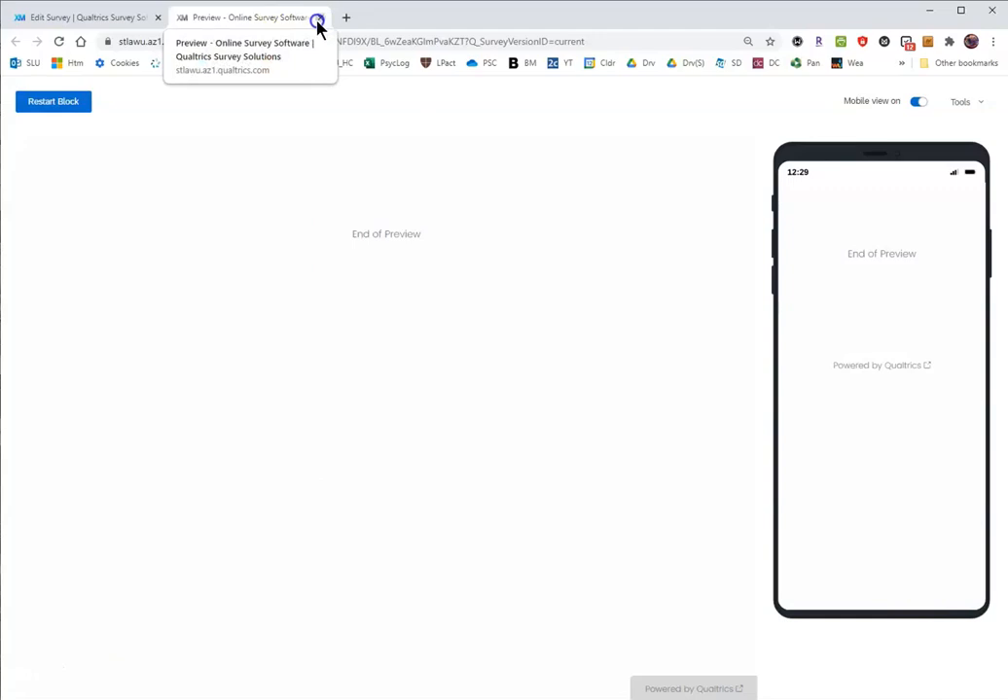
Open the recoding options of the Trial1 question and enable both Recode Values and Variable Naming.
left_click(619, 308)
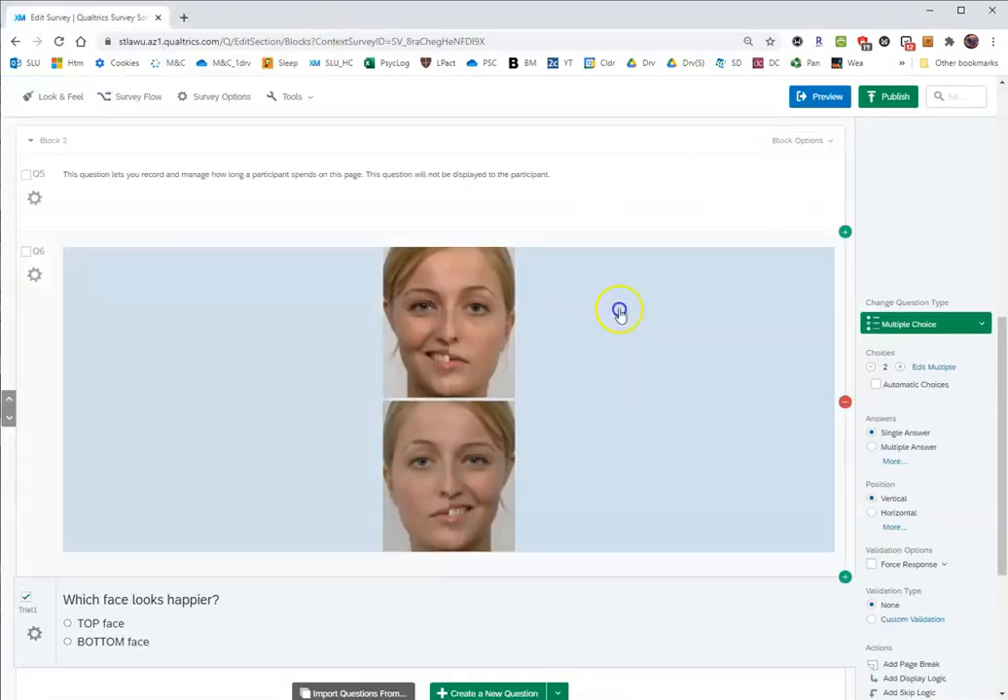
scroll(621, 464, "down", 1)
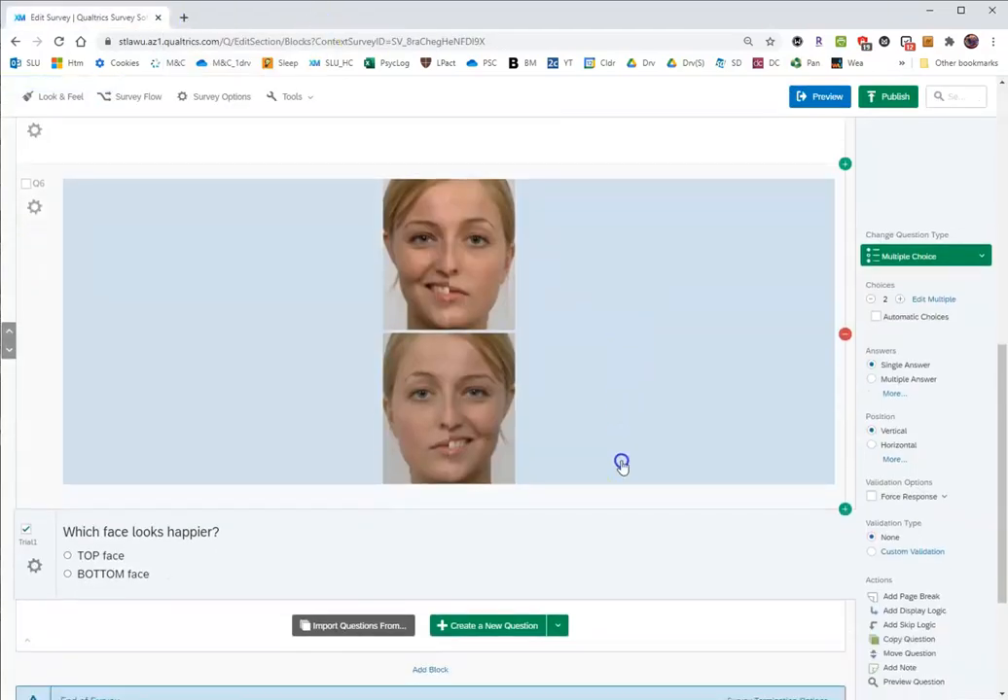
left_click(41, 601)
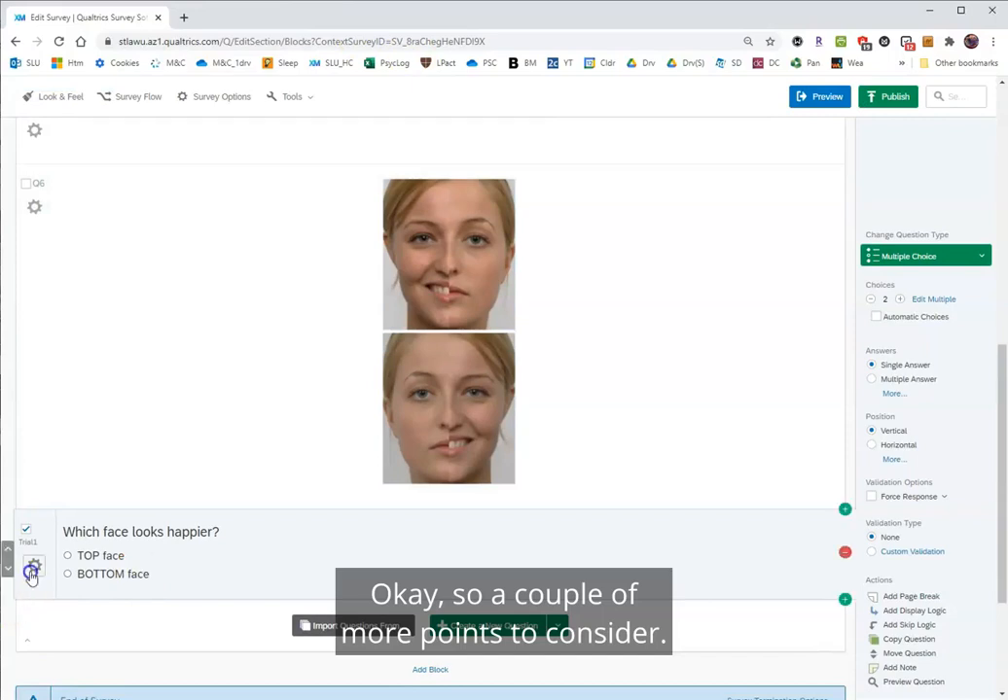
left_click(33, 568)
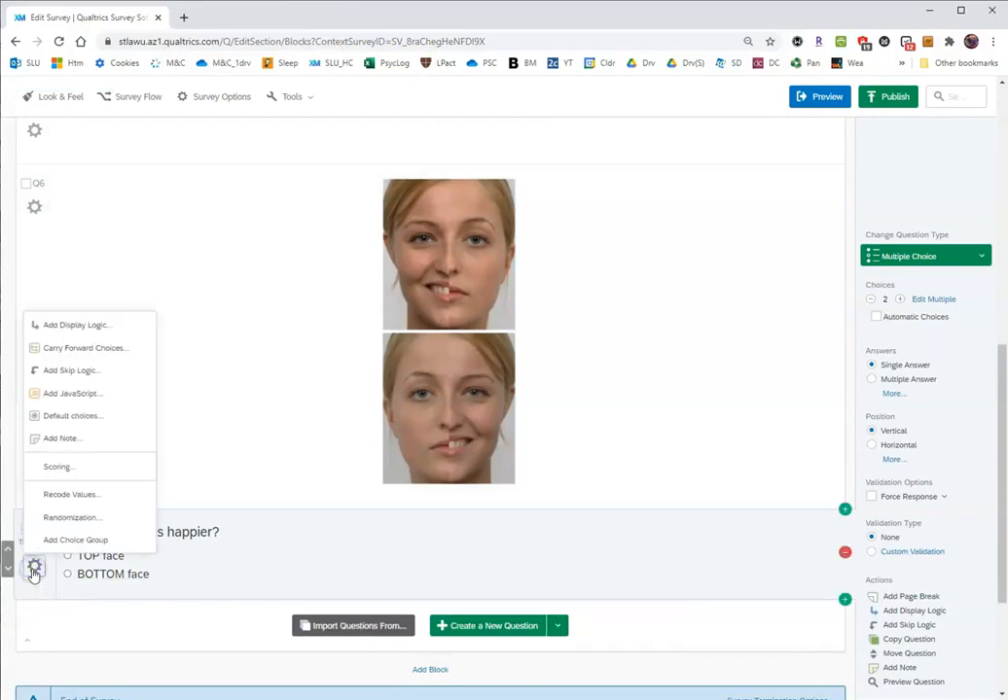
left_click(77, 498)
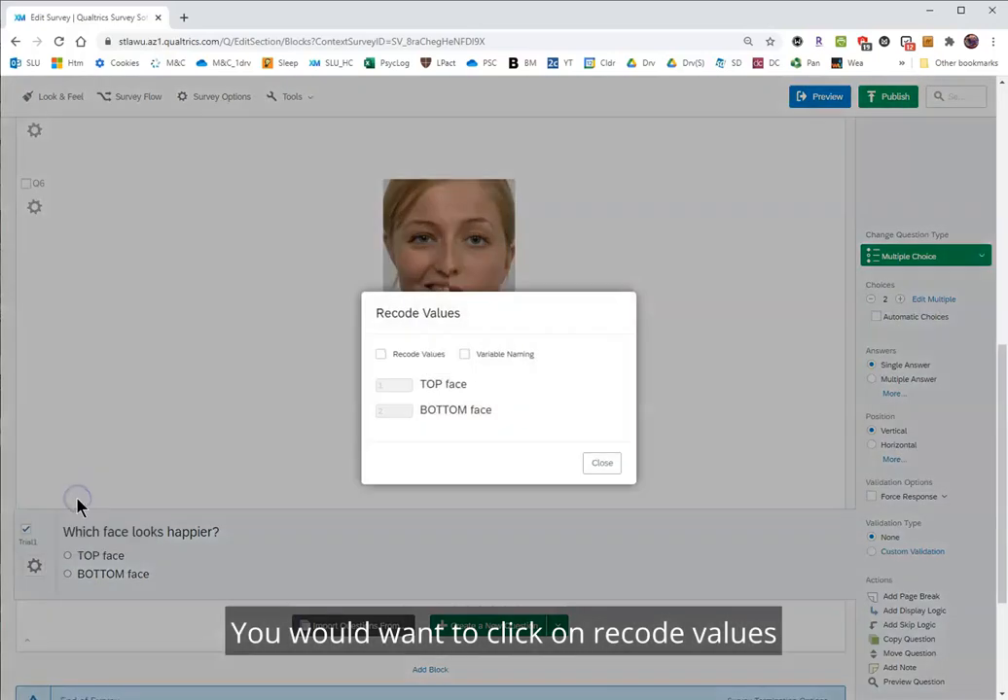
left_click(381, 355)
left_click(465, 356)
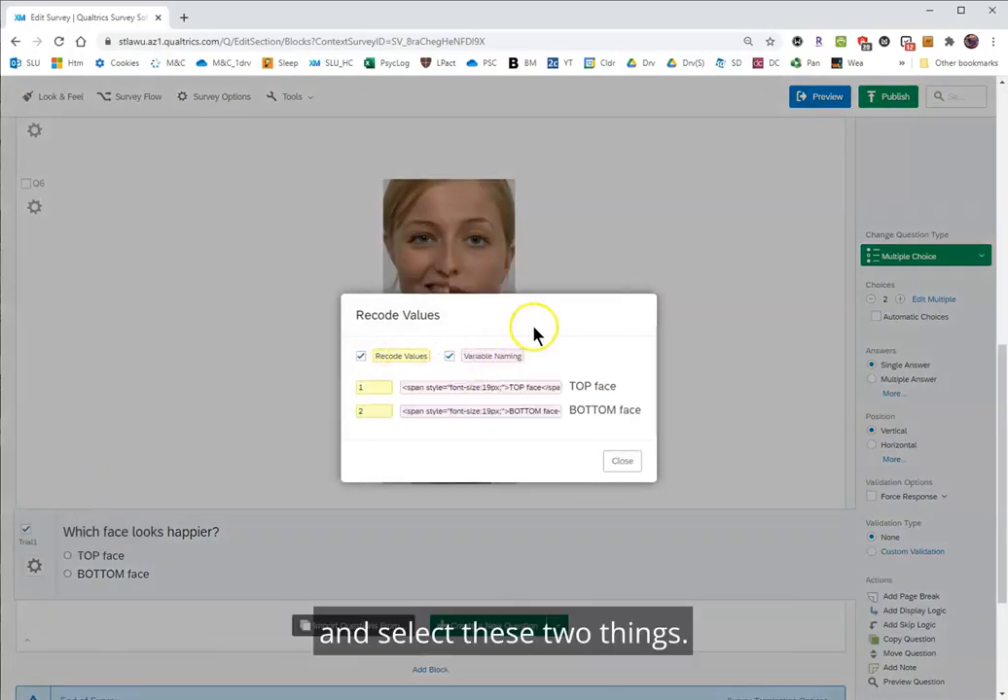
left_click_drag(547, 316, 587, 386)
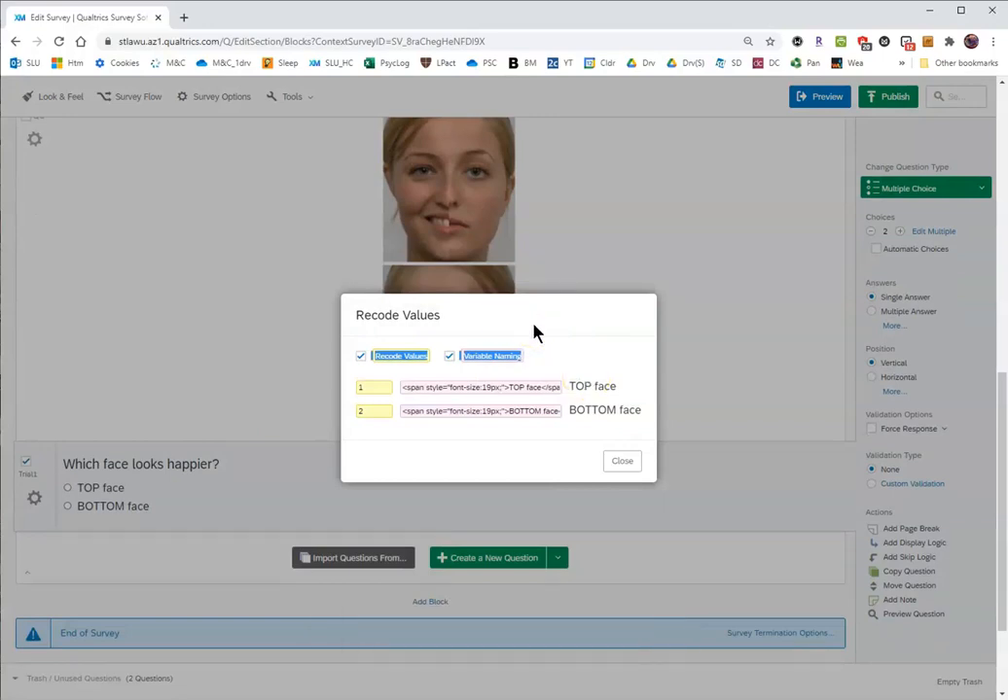
left_click(466, 366)
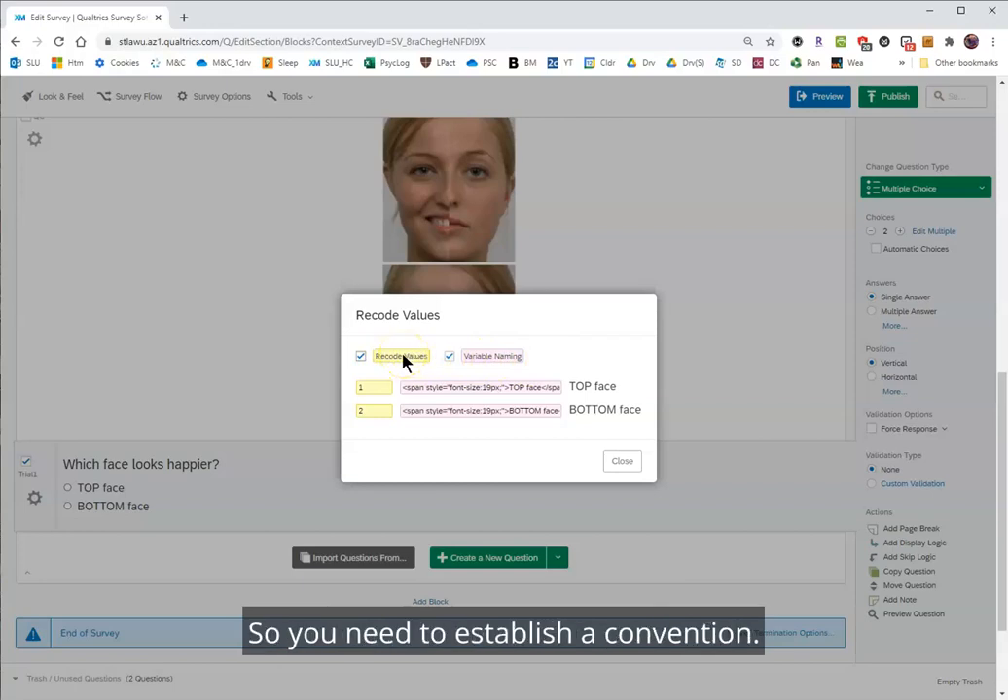
left_click(365, 387)
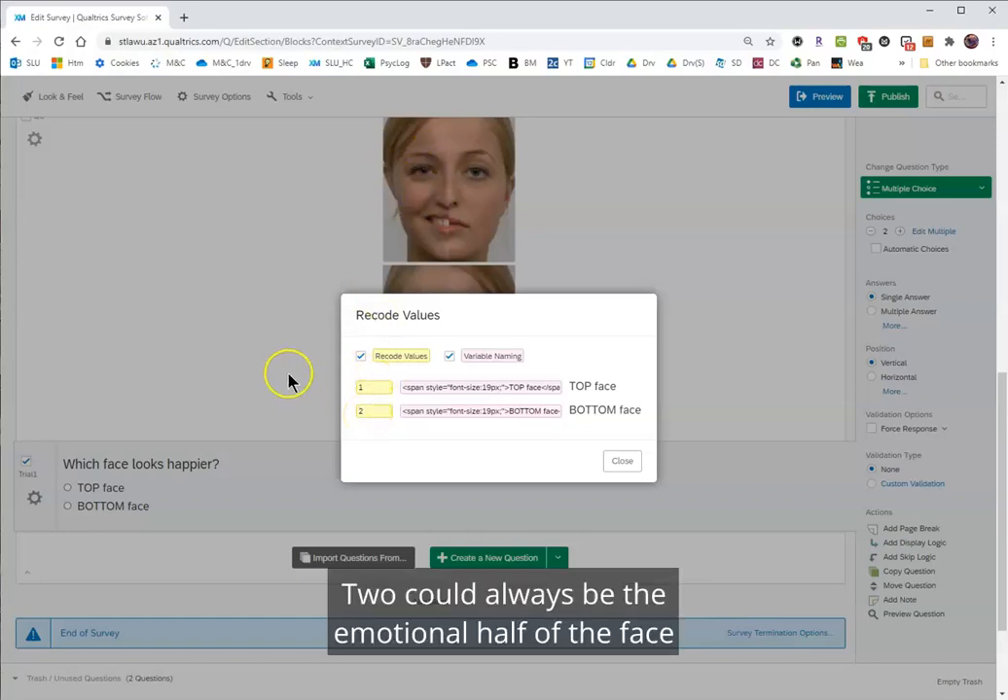
Set the variable name of Trial1's TOP face choice to Emotion_LEFT, matching the side of the smiling half.
scroll(288, 379, "down", 3)
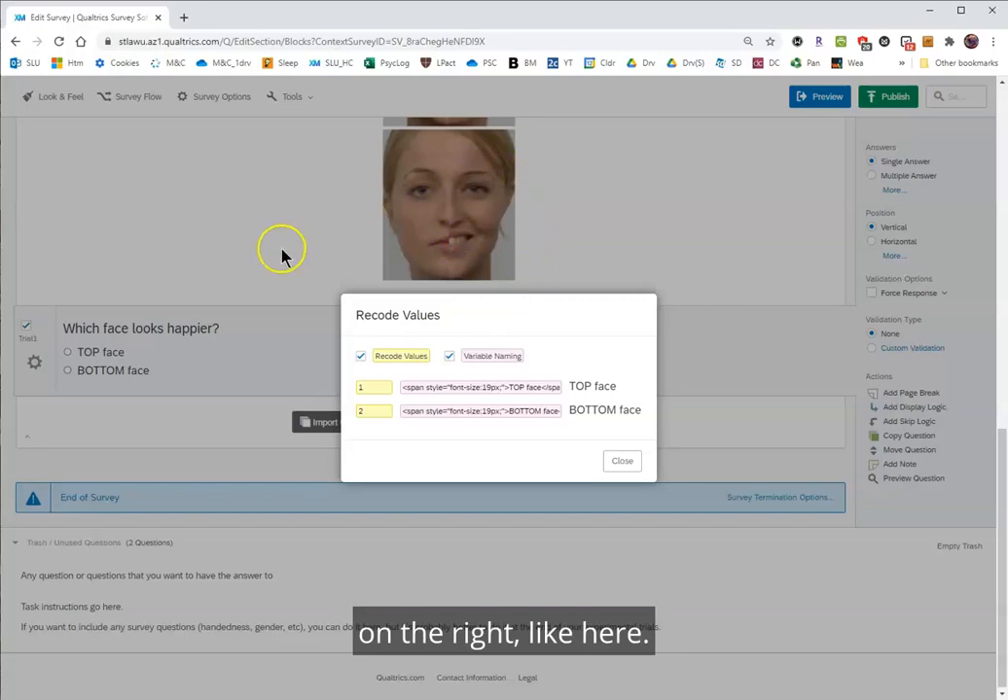
scroll(321, 337, "up", 5)
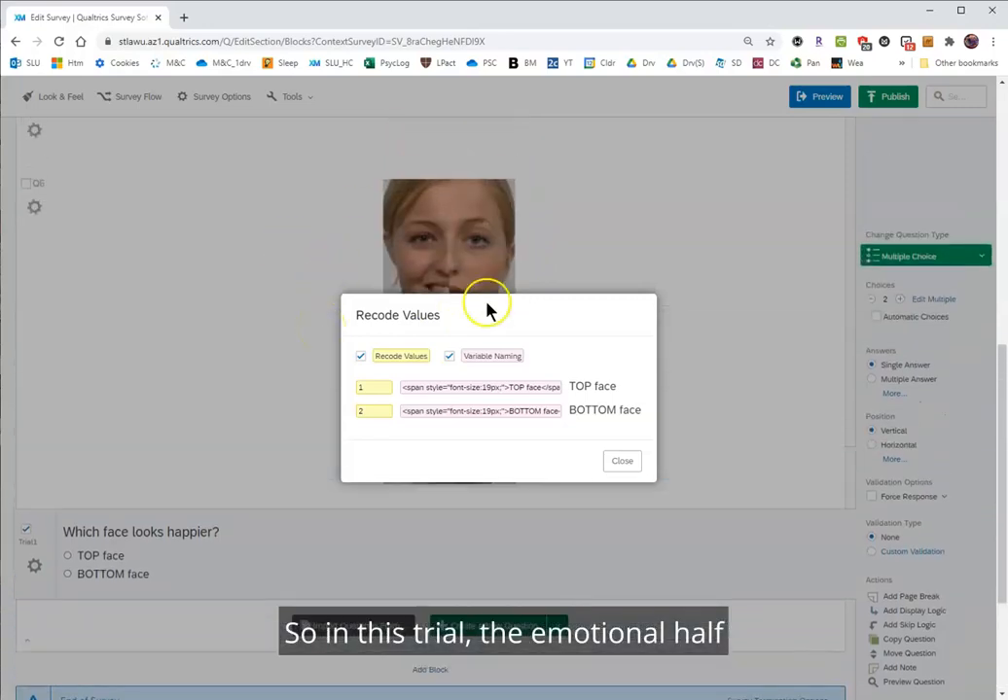
scroll(206, 259, "down", 2)
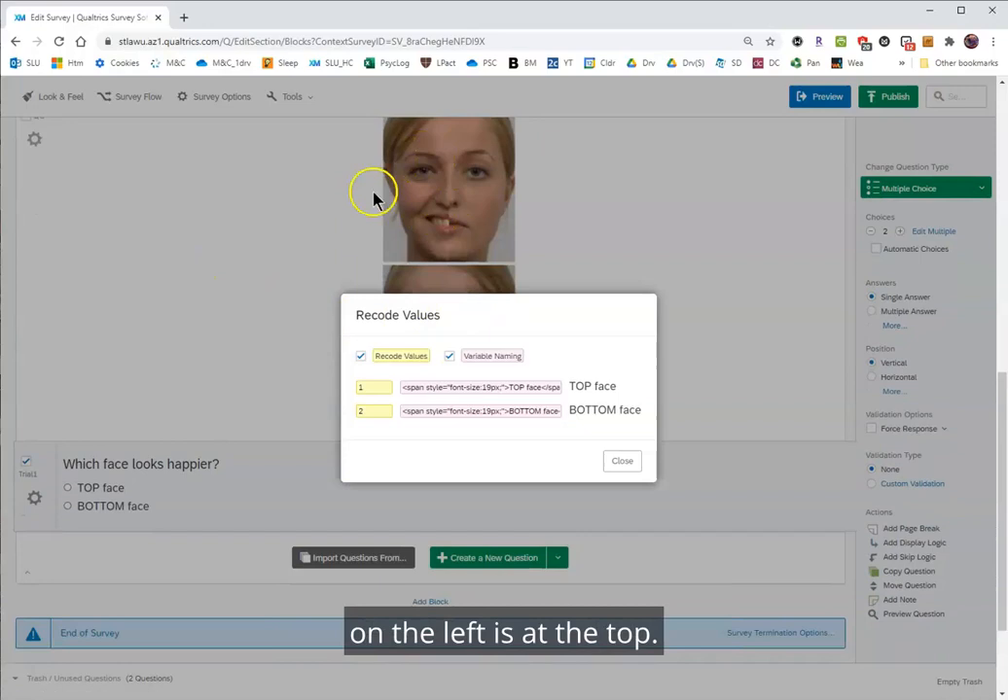
left_click(536, 388)
key("ctrl+a")
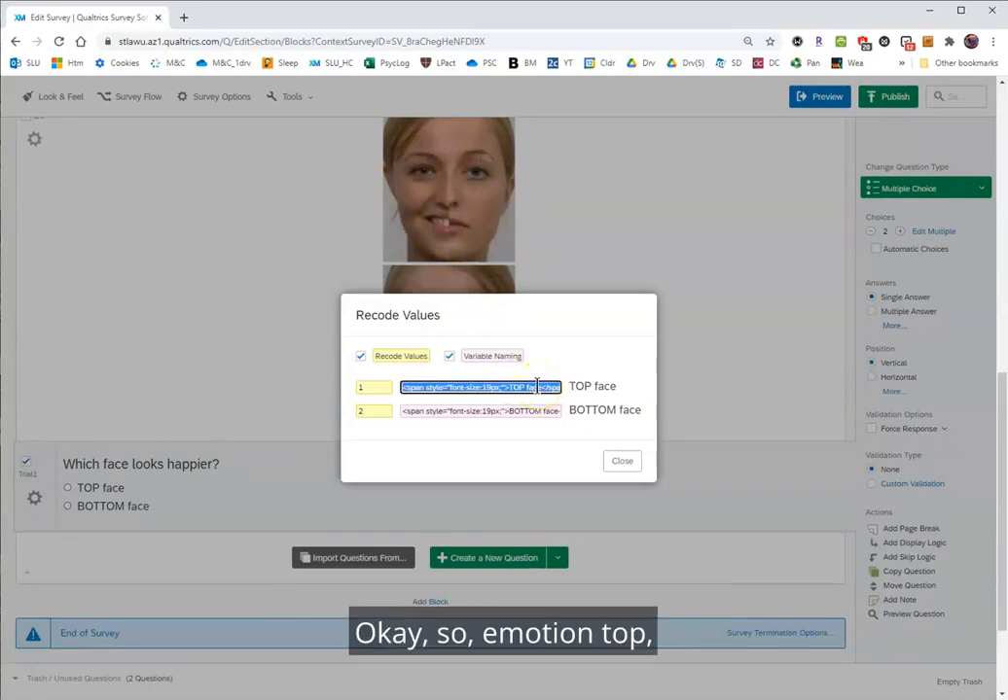
type("Emotio")
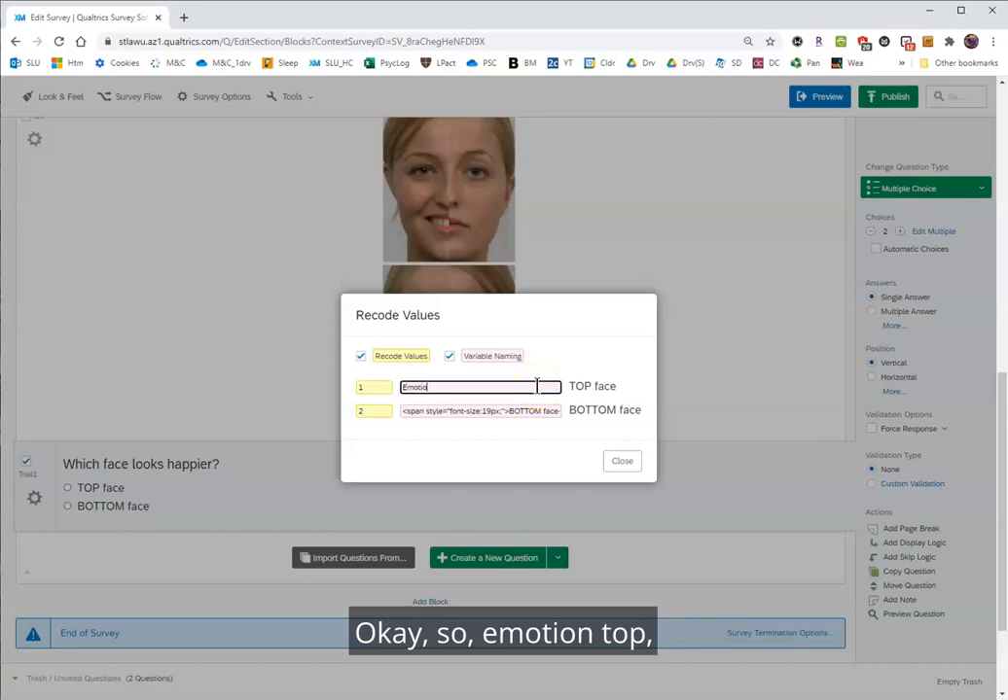
type("n_TOP")
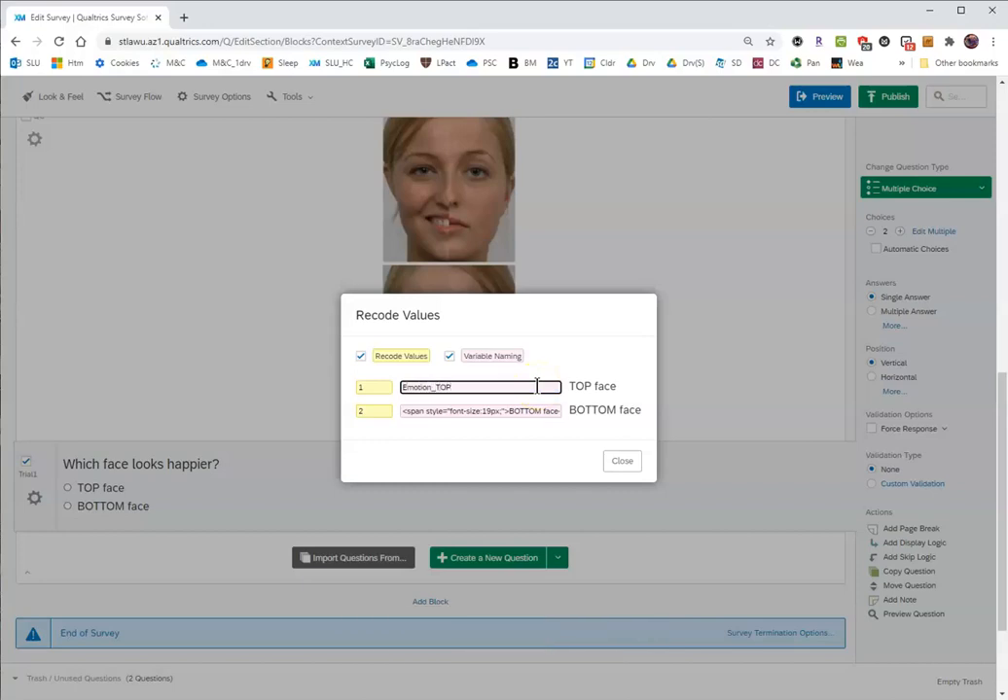
key("BackSpace")
key("BackSpace")
key("BackSpace")
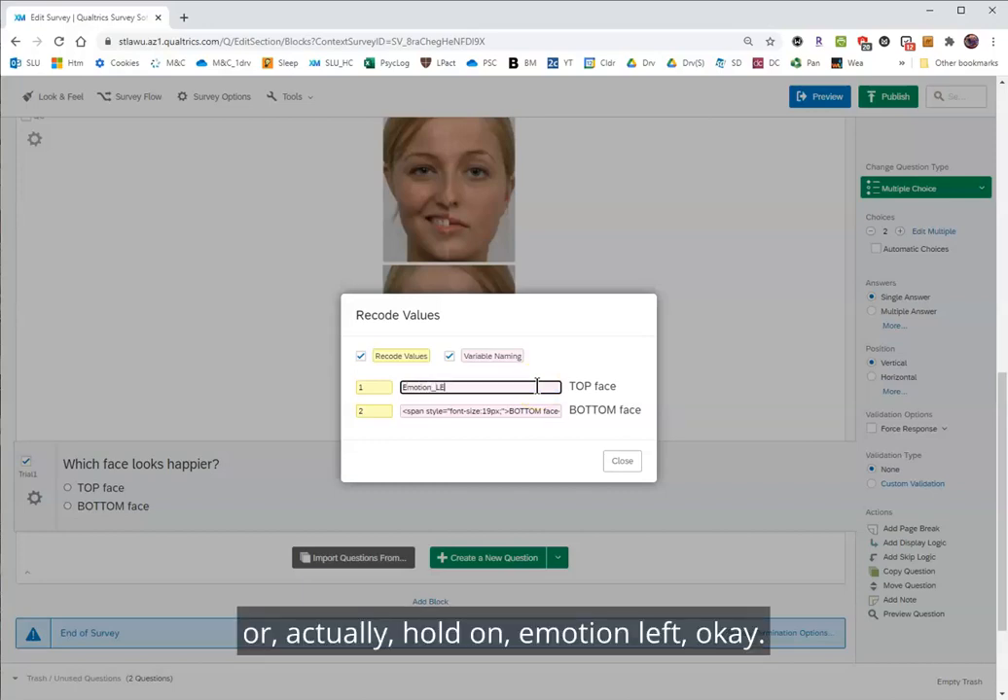
Set the variable name of the BOTTOM face choice to Emotion_RIGHT and close the Recode Values dialog.
left_click(517, 413)
key("ctrl+a")
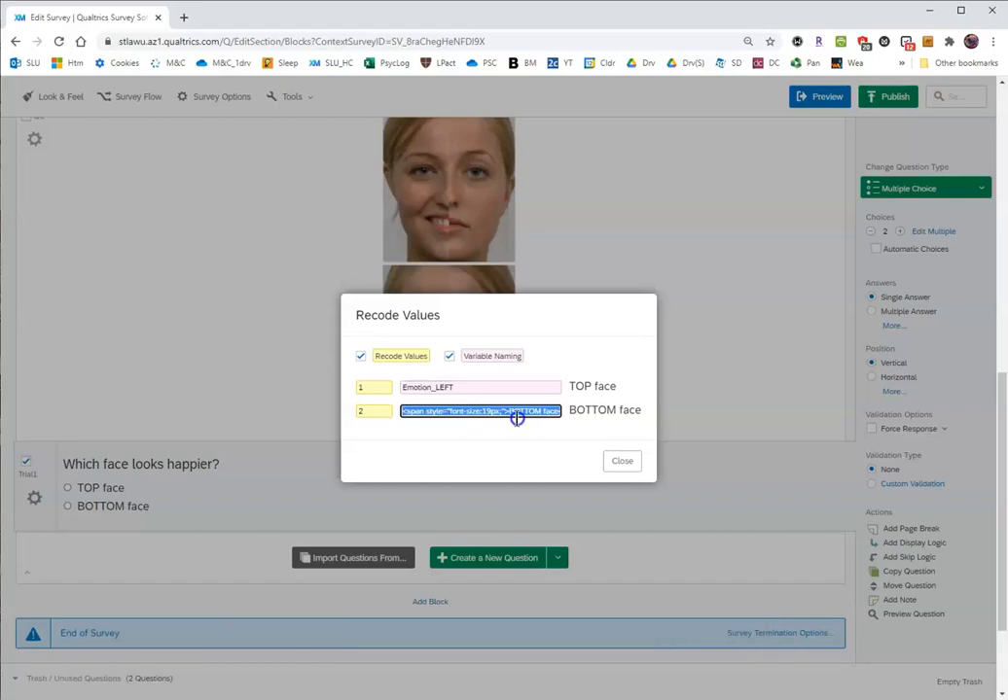
type("Emotion_RIGHT")
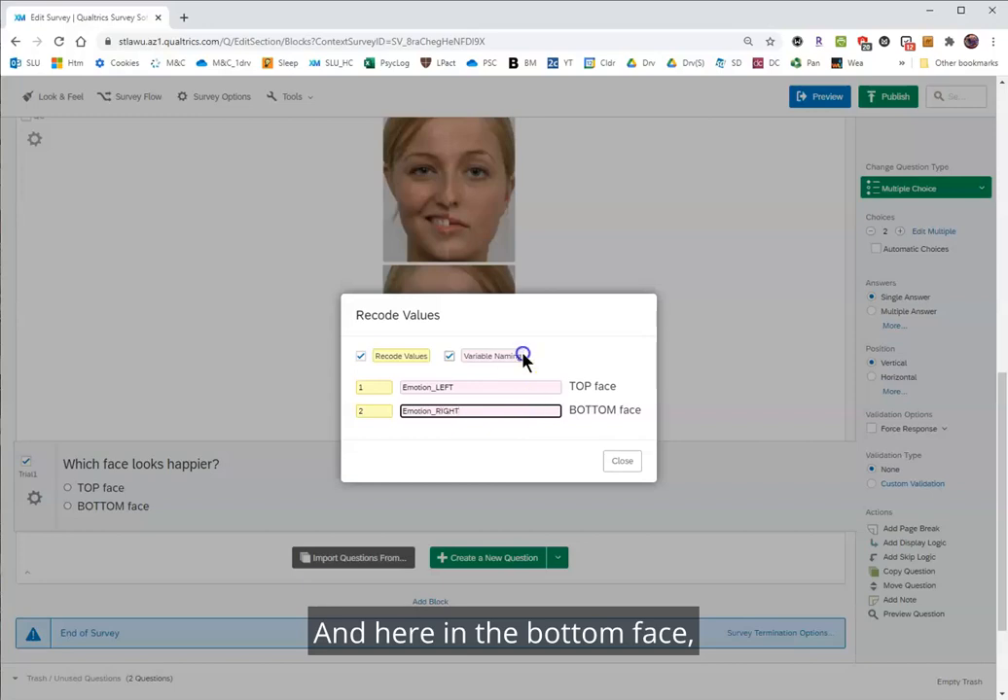
scroll(490, 292, "down", 3)
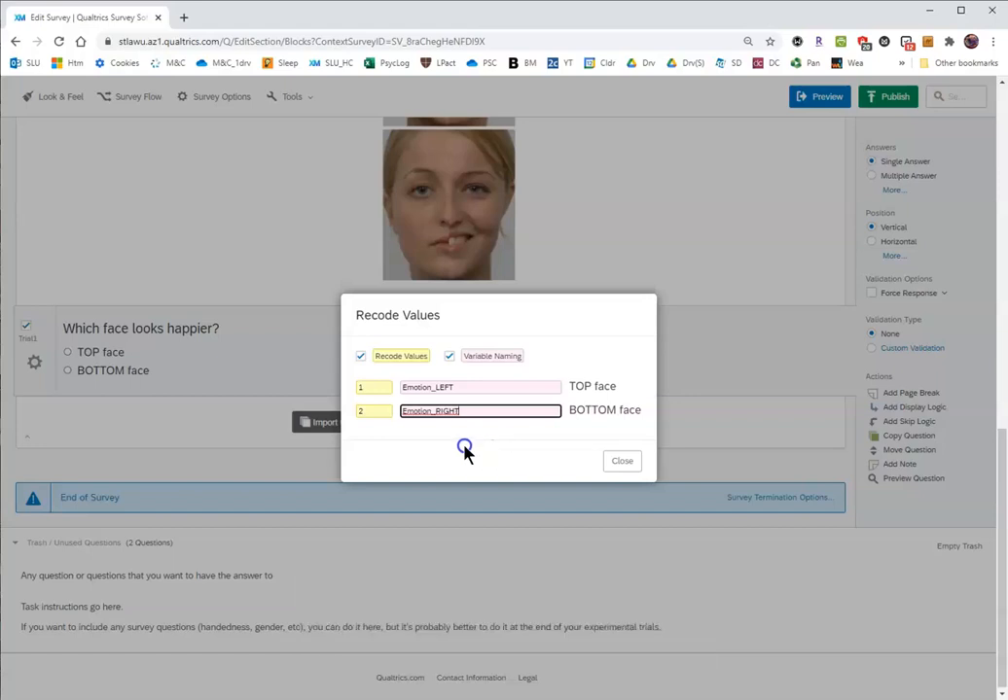
left_click(463, 435)
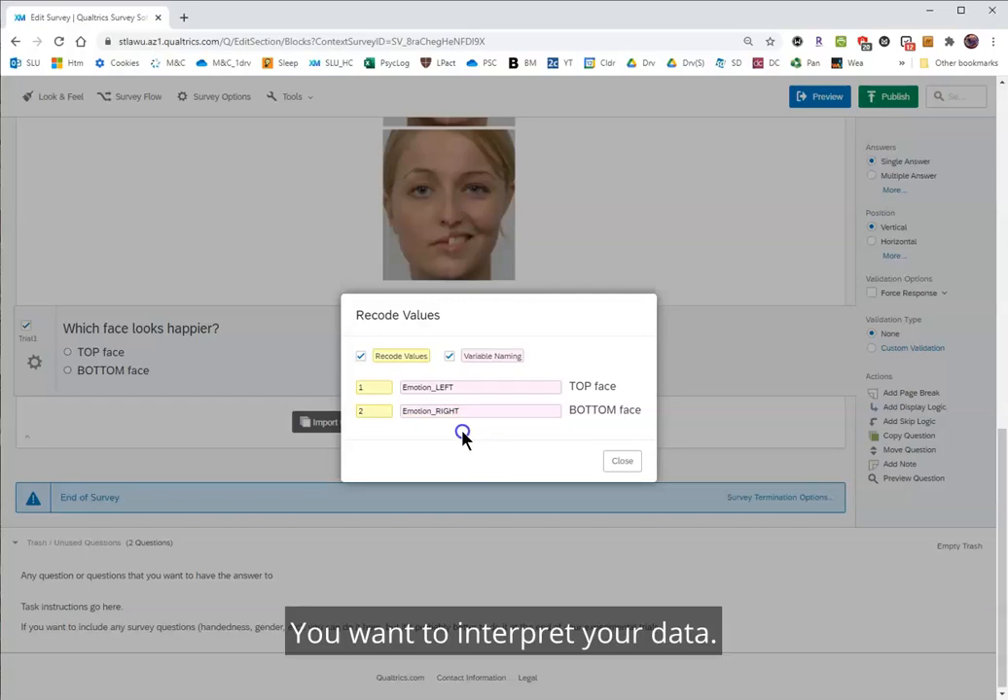
left_click(622, 463)
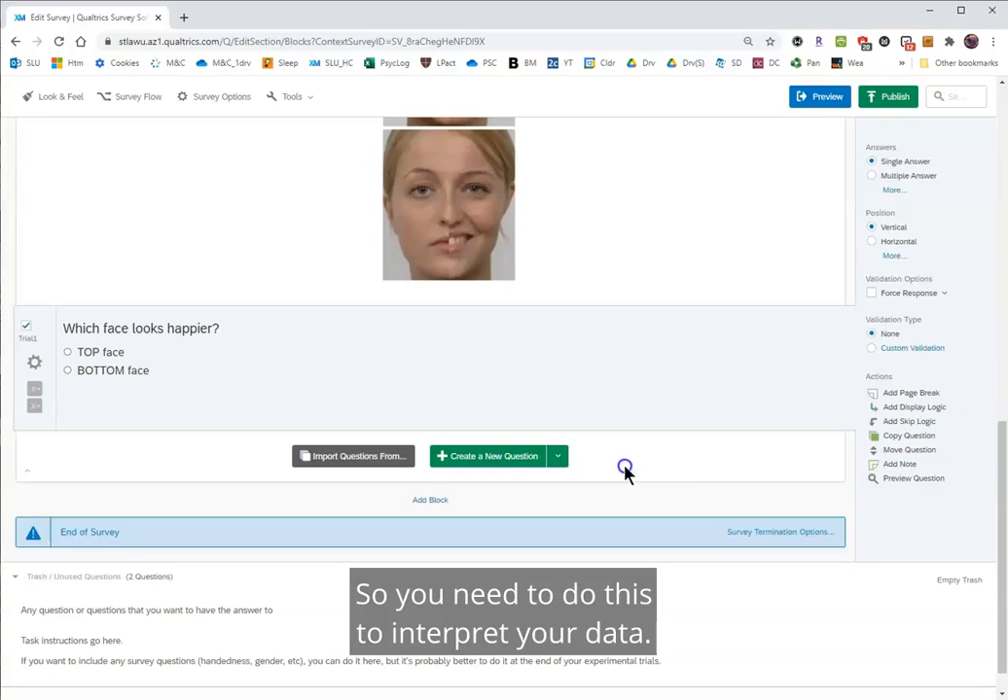
left_click(714, 376)
scroll(725, 414, "up", 3)
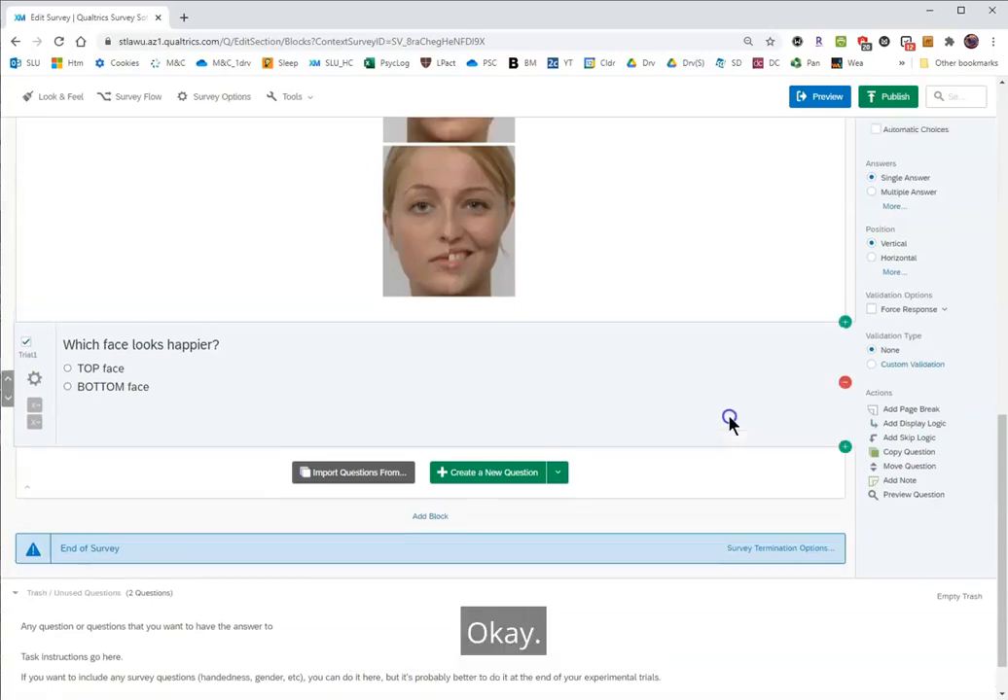
left_click(730, 420)
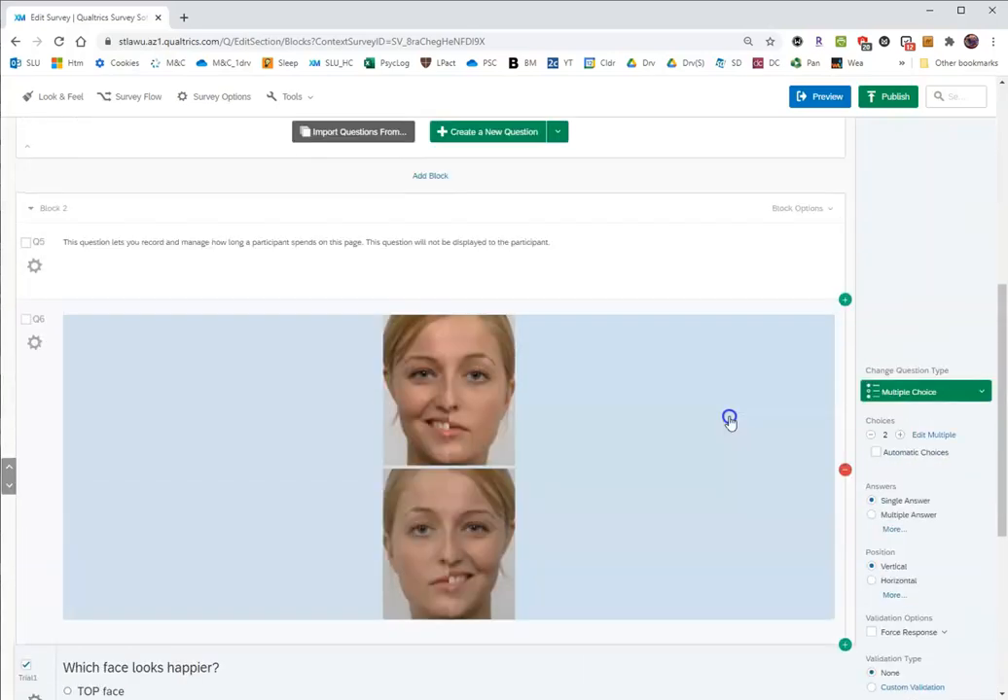
scroll(730, 419, "down", 3)
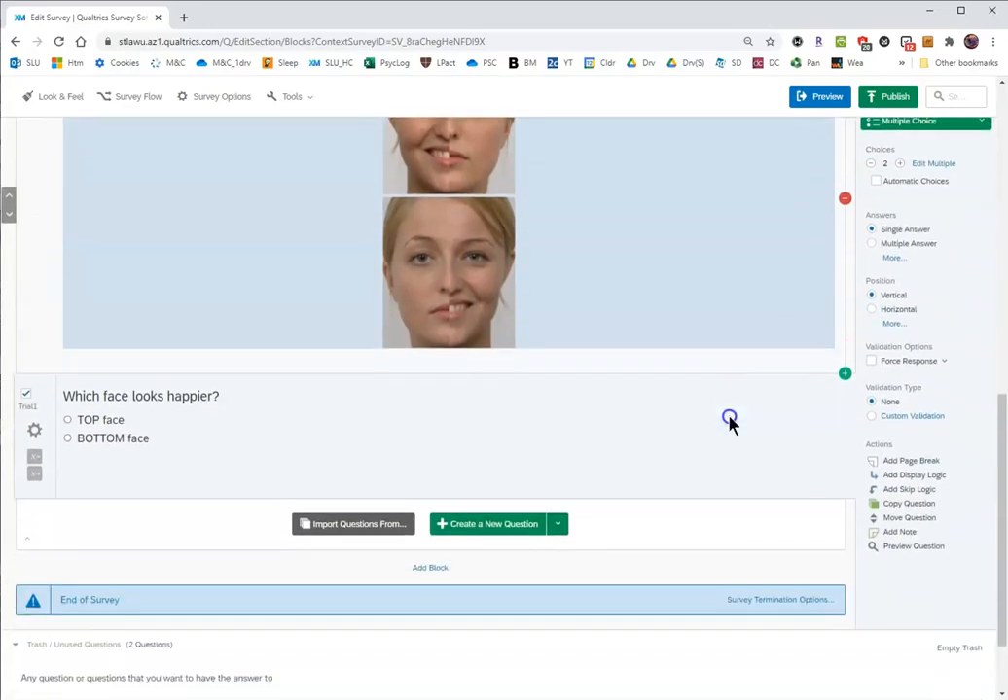
left_click(730, 419)
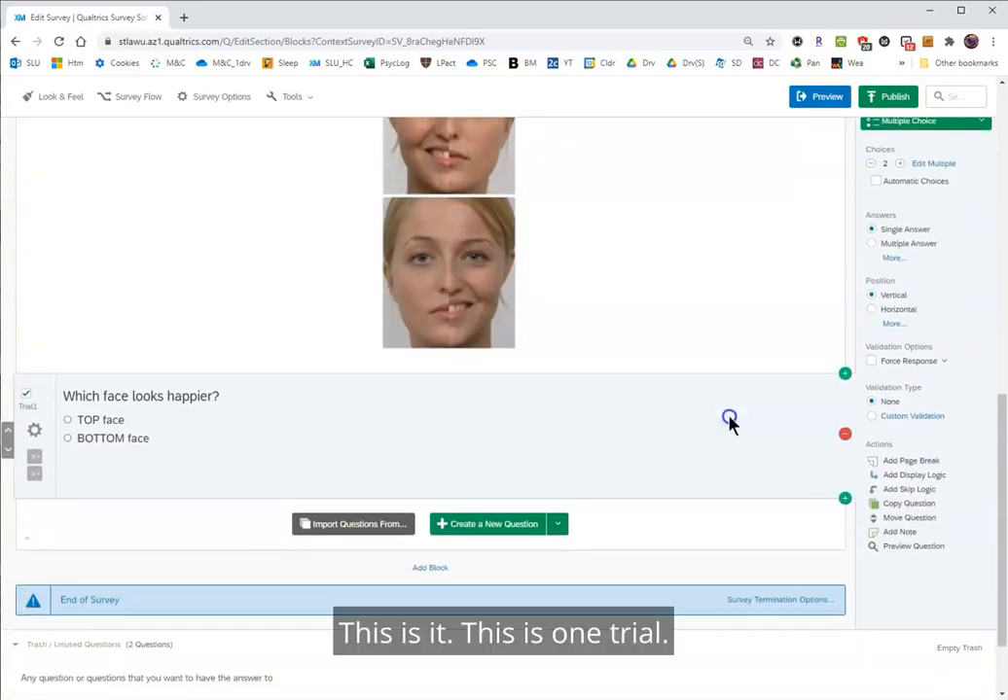
Add a new block after Block 2 for the second trial and insert a Timing question in it.
scroll(729, 419, "down", 1)
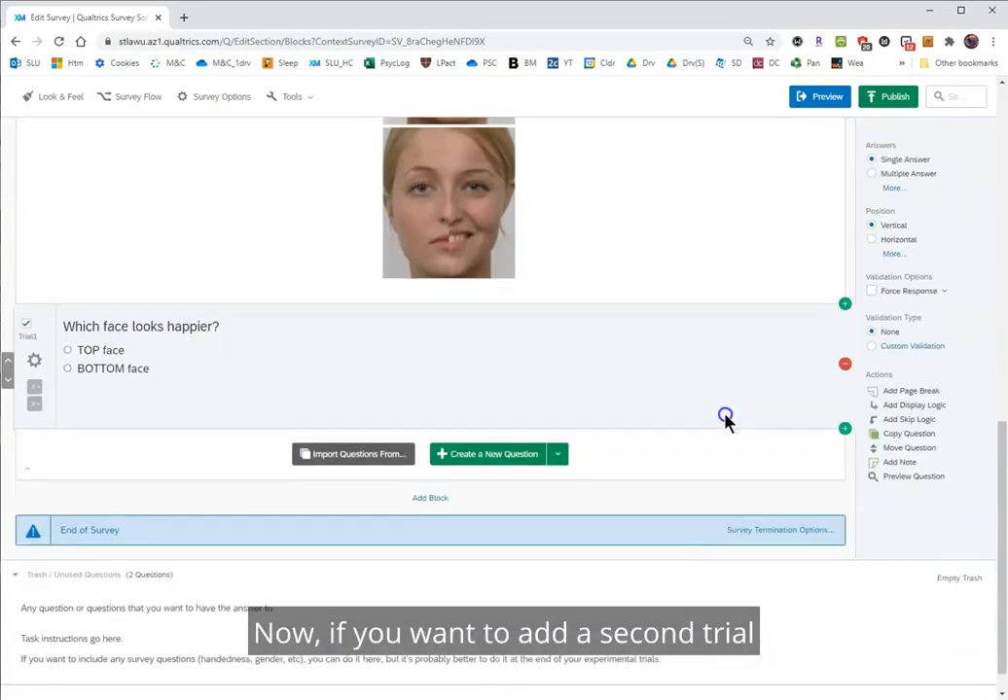
left_click(420, 466)
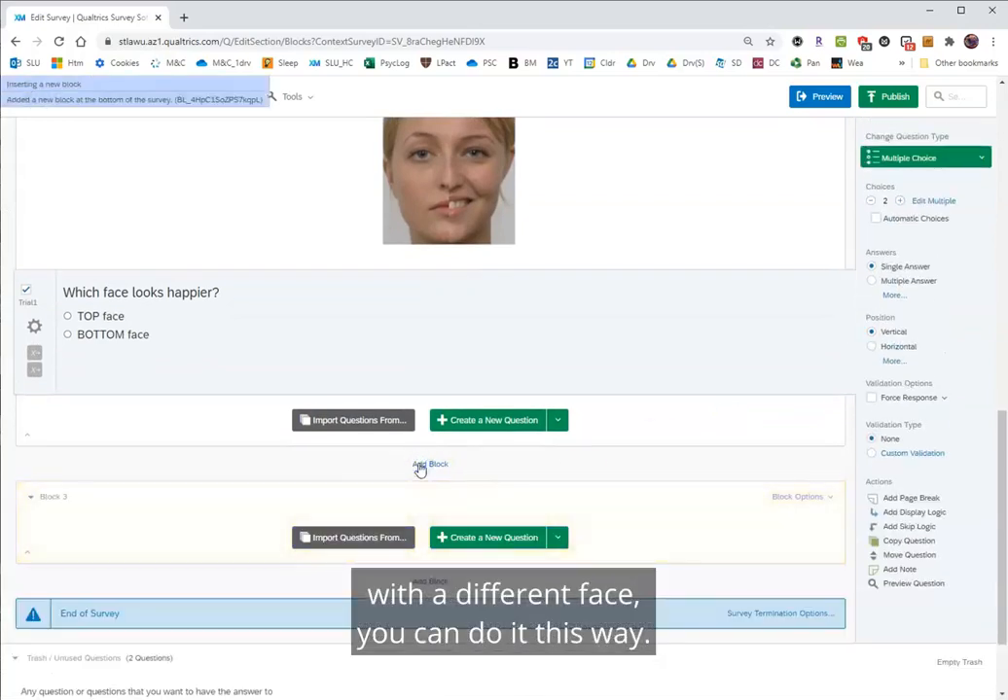
left_click(557, 541)
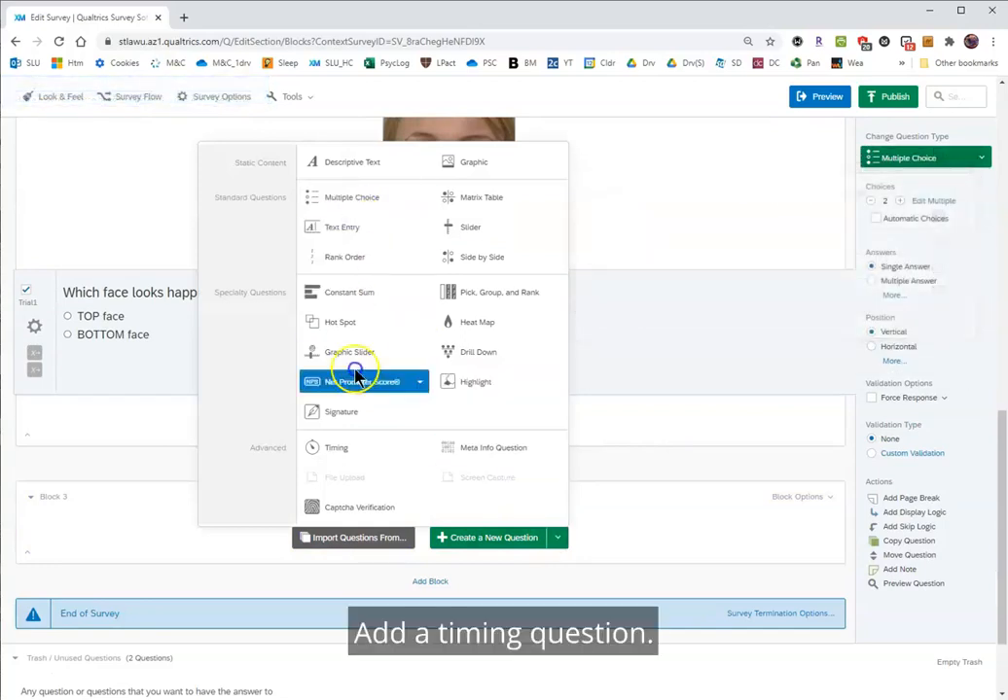
left_click(337, 450)
Add a Descriptive Text question below the Timing question in Block 3.
scroll(548, 447, "down", 3)
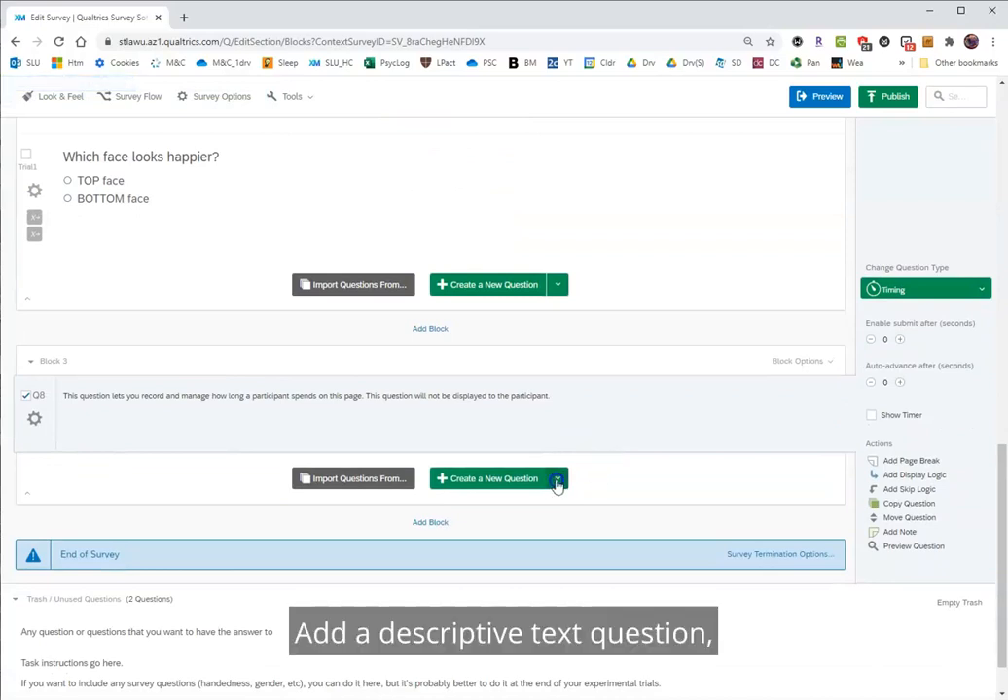
left_click(557, 481)
left_click(341, 101)
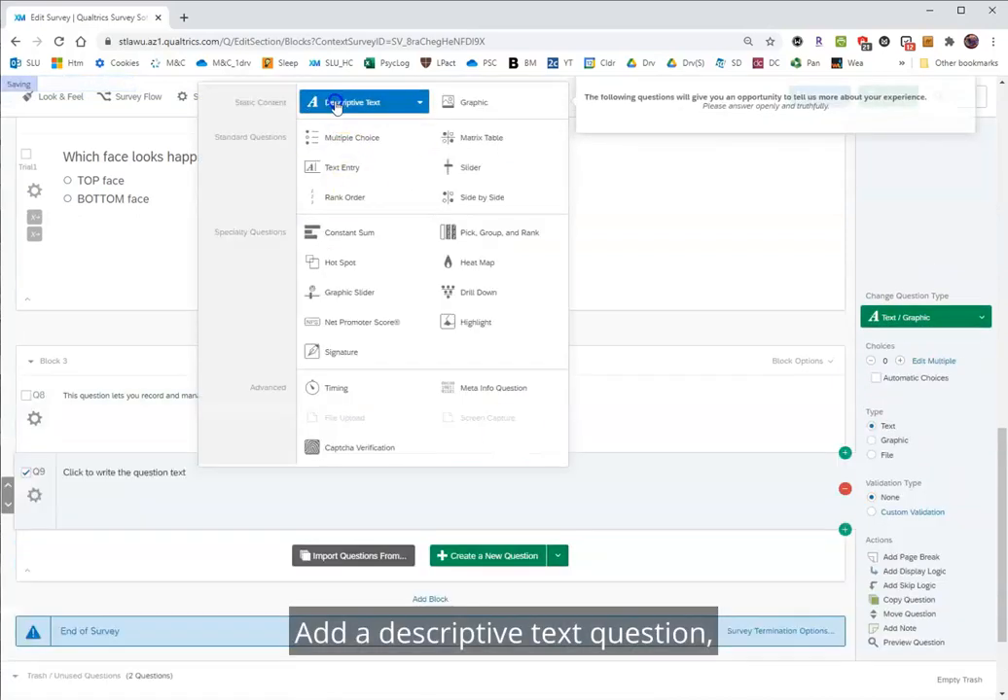
Open the Q9 descriptive text in the Rich Content Editor and delete its placeholder text.
left_click(107, 486)
left_click(94, 473)
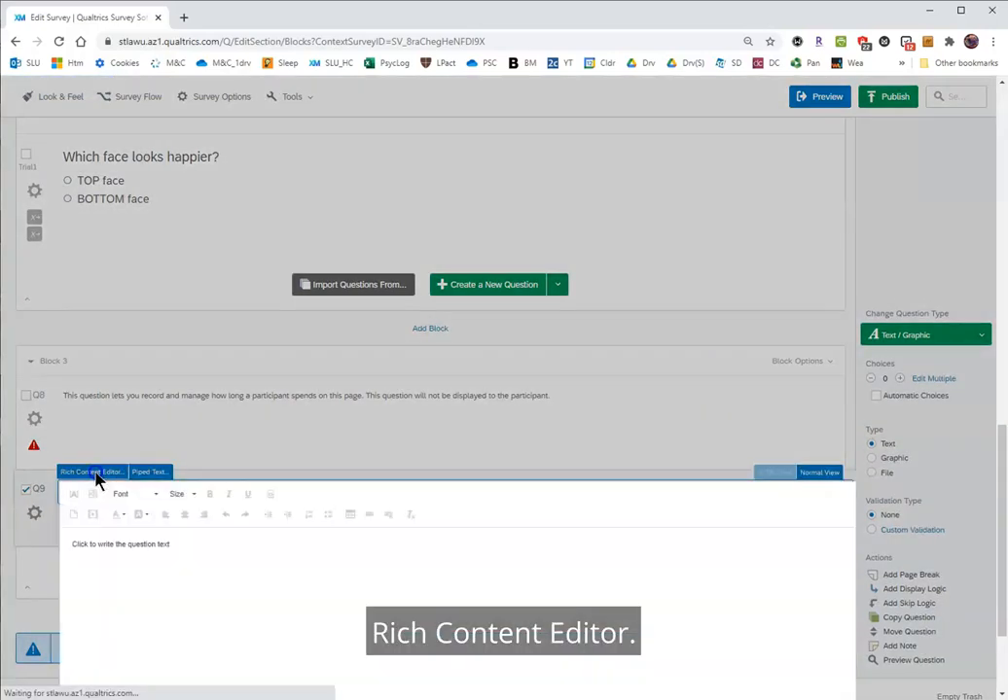
left_click_drag(201, 545, 61, 543)
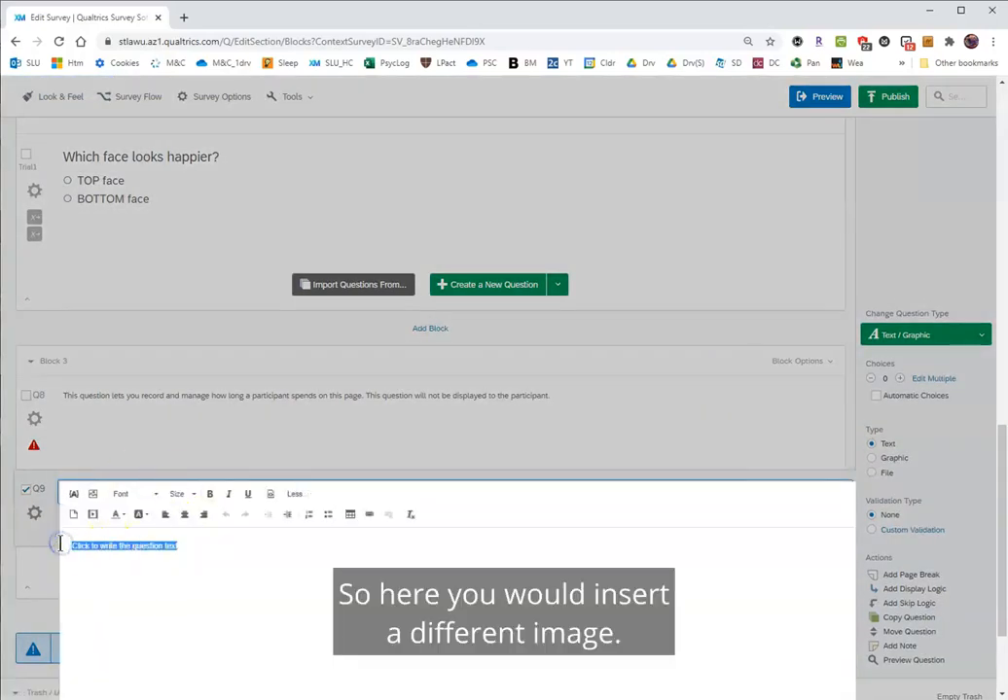
key("BackSpace")
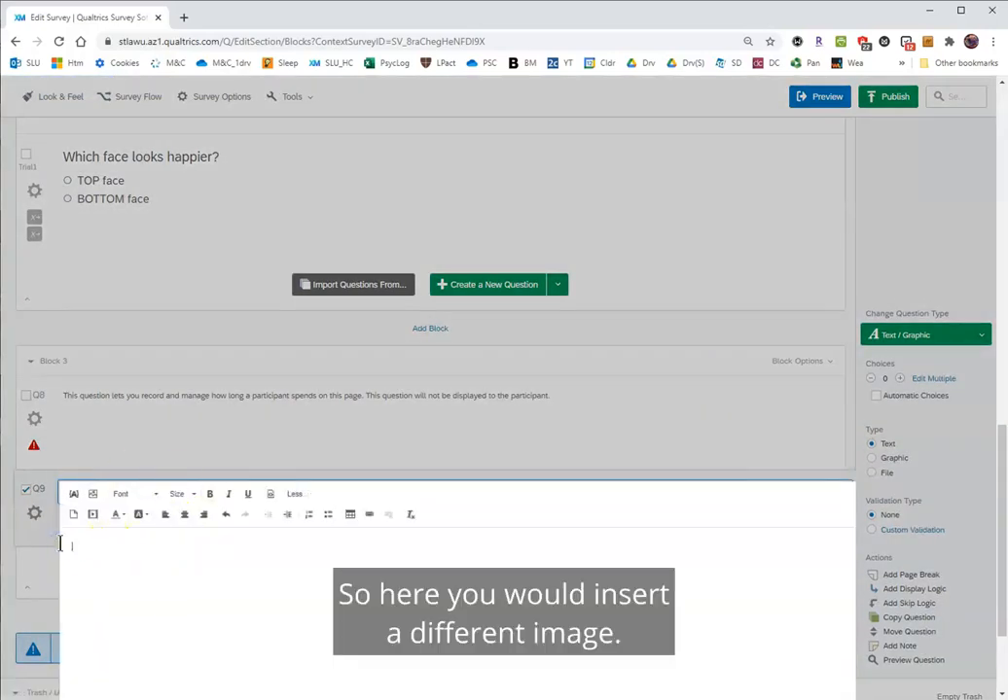
Start a new graphic upload for Q9 and choose the file Stim1_Top_HappyOnRightCartoon.png.
left_click(93, 496)
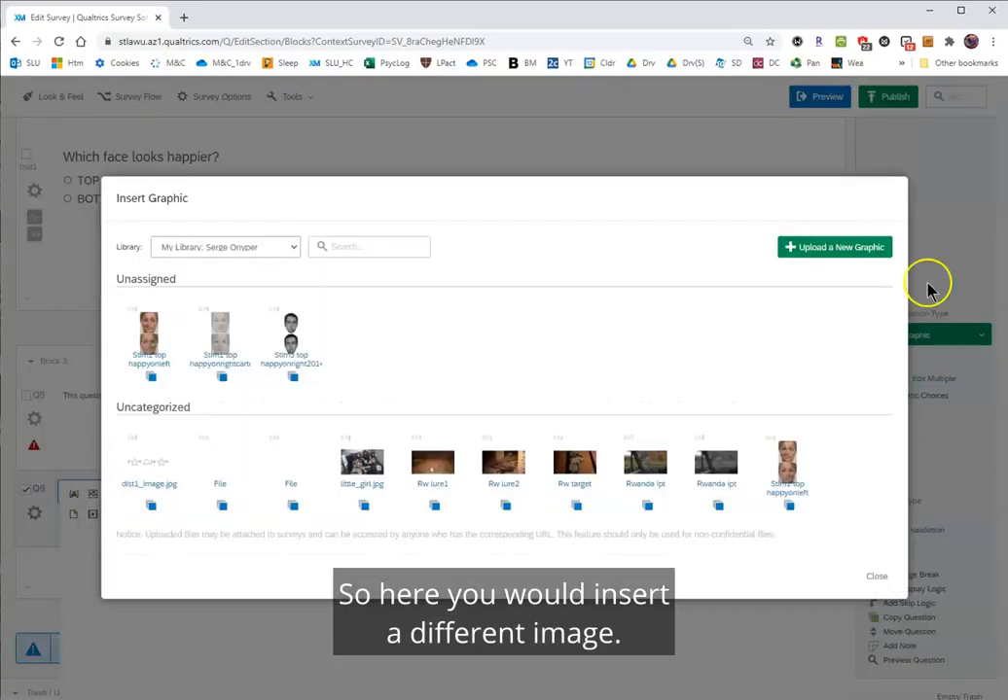
left_click(822, 251)
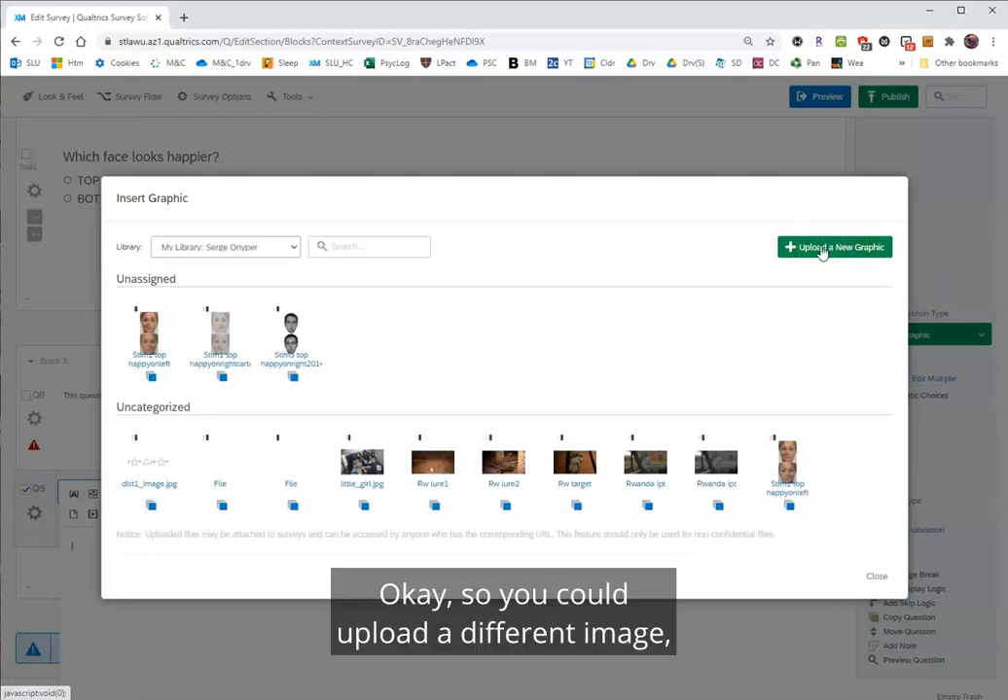
left_click(303, 372)
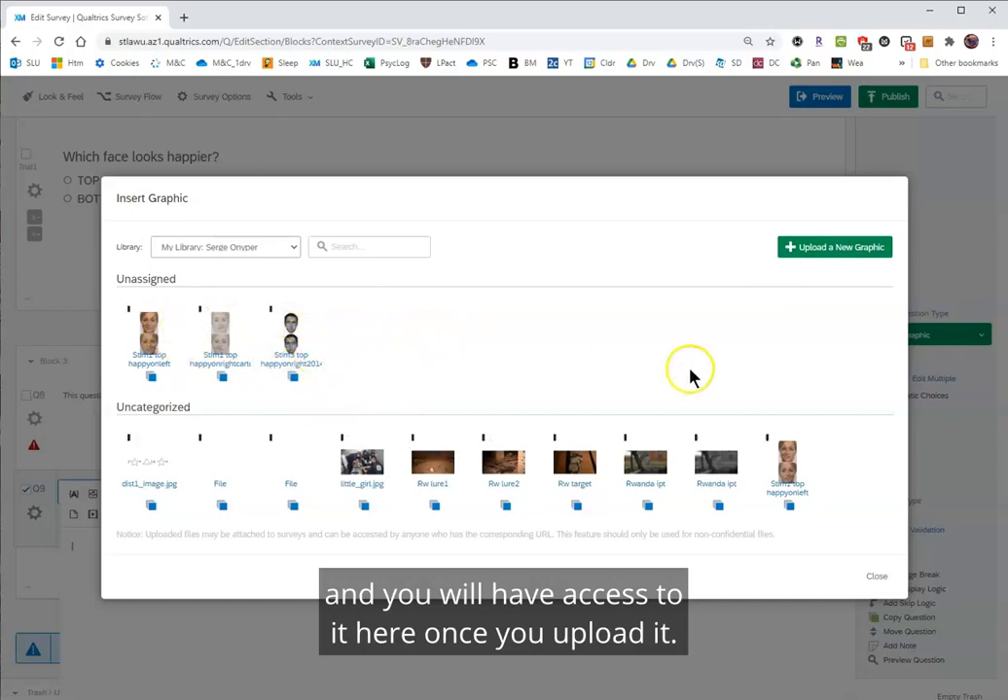
left_click(828, 243)
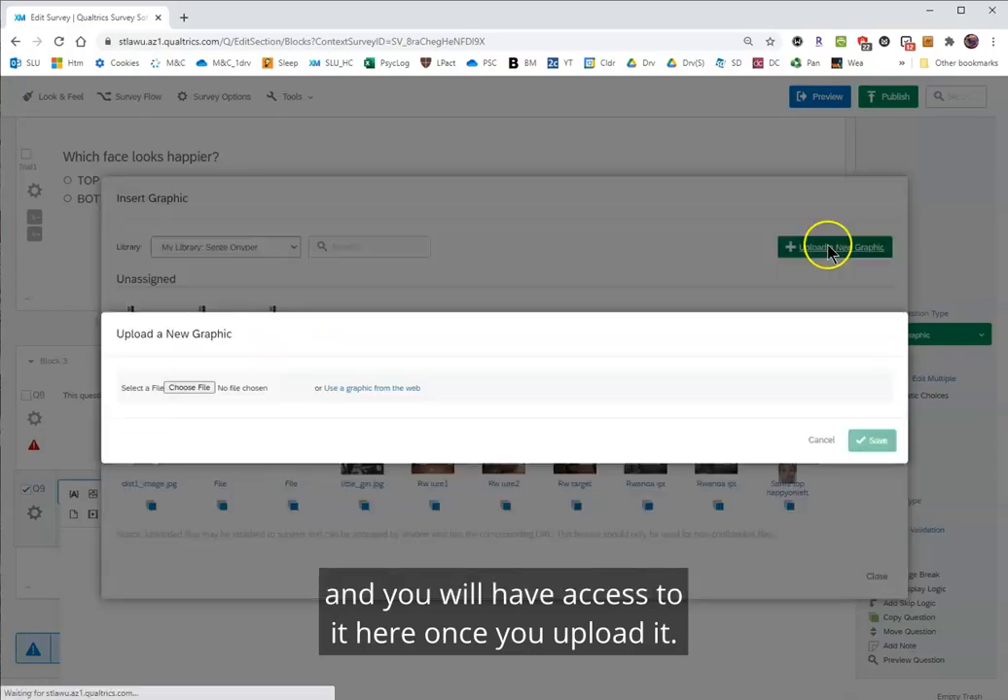
left_click(188, 388)
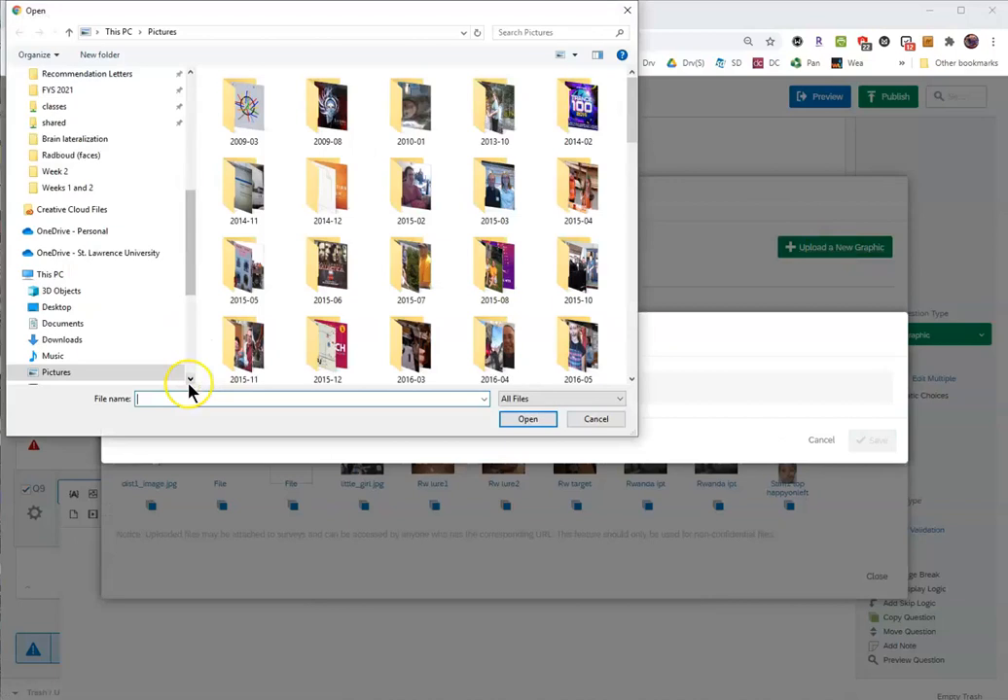
type("stim")
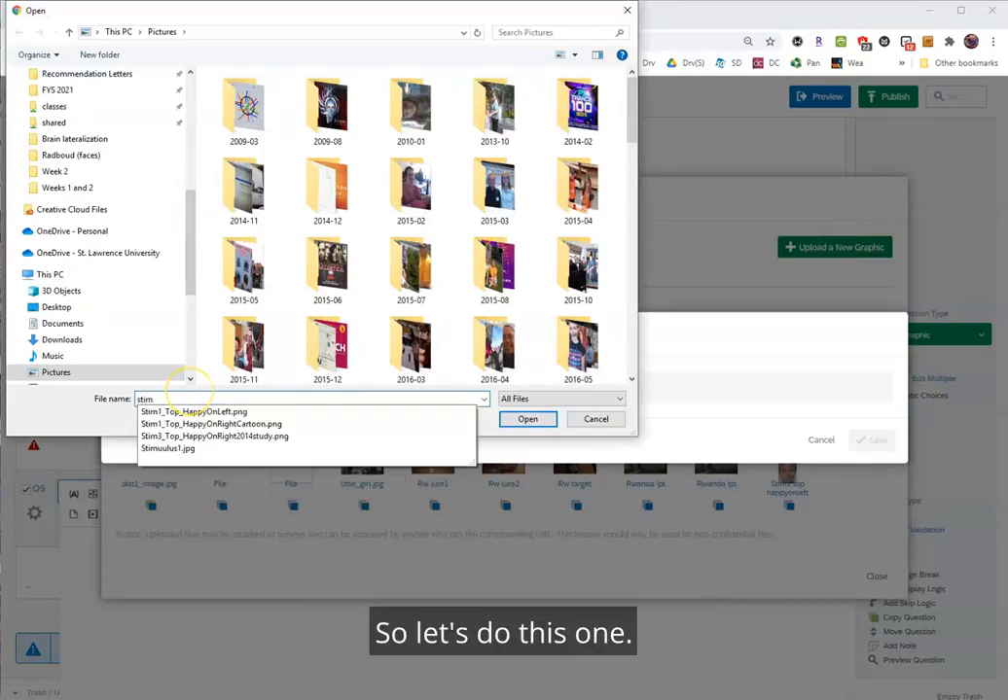
key("Down")
key("Down")
key("Return")
key("Return")
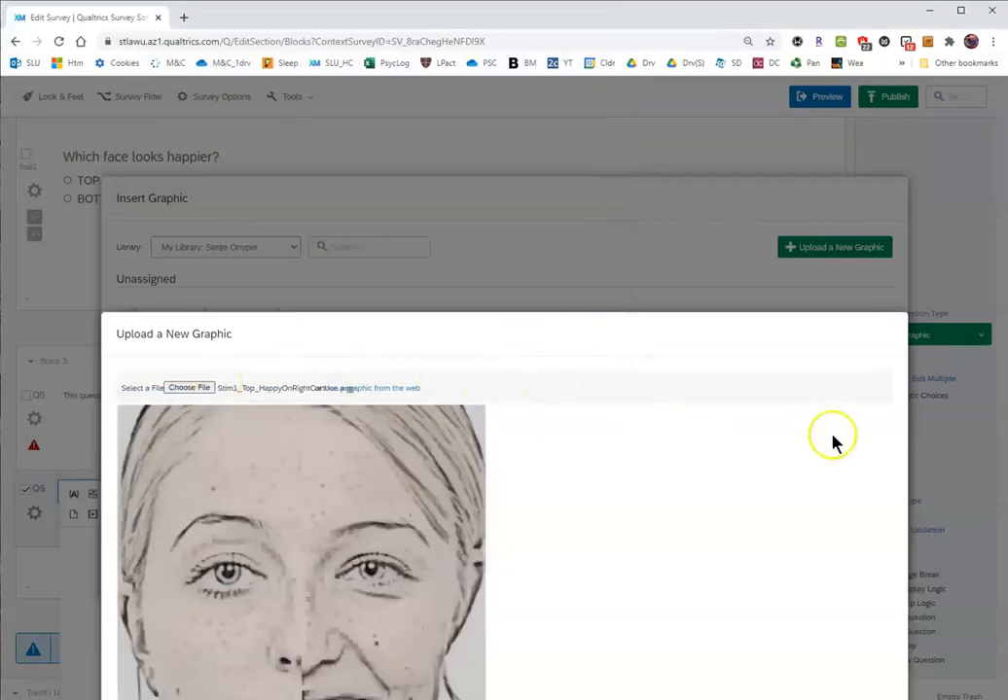
Look over the cartoon face graphic and set its height to 500.
scroll(733, 472, "down", 2)
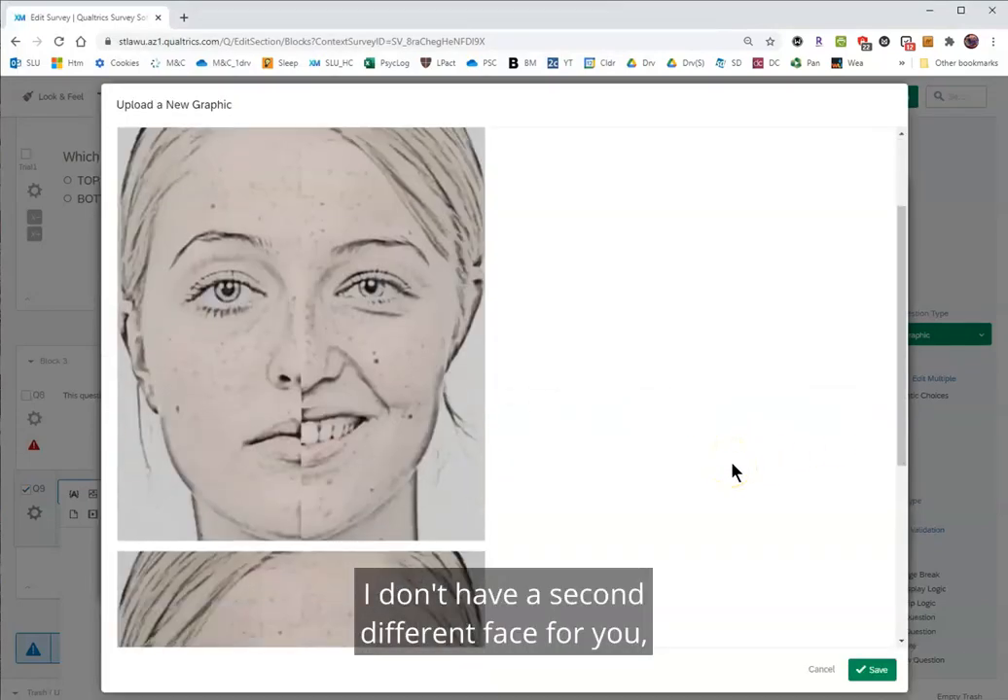
scroll(733, 472, "down", 6)
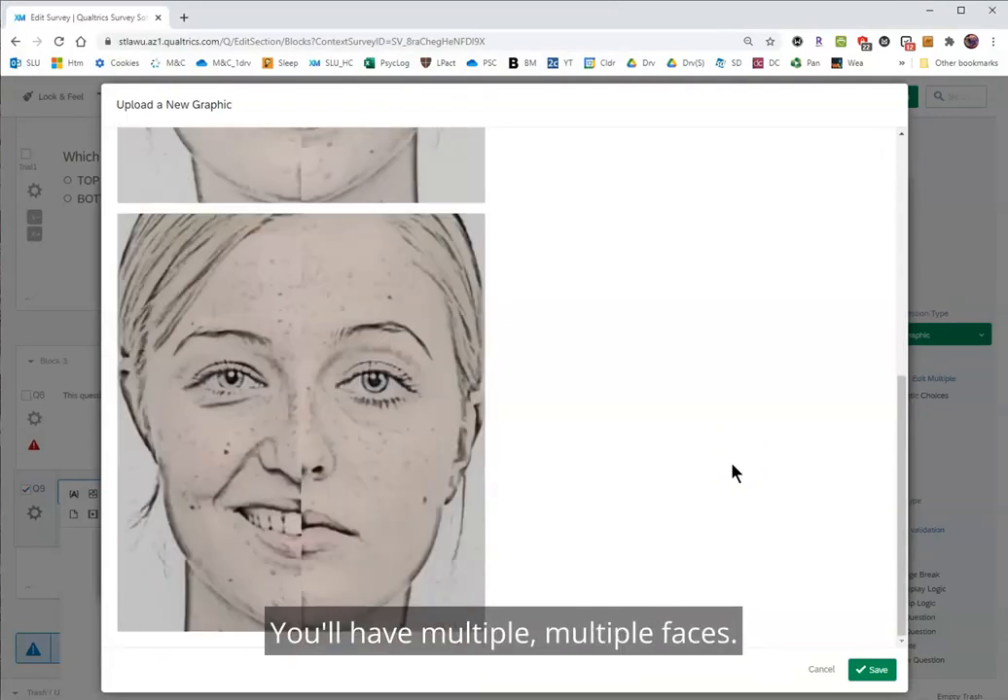
scroll(732, 471, "up", 8)
left_click(308, 237)
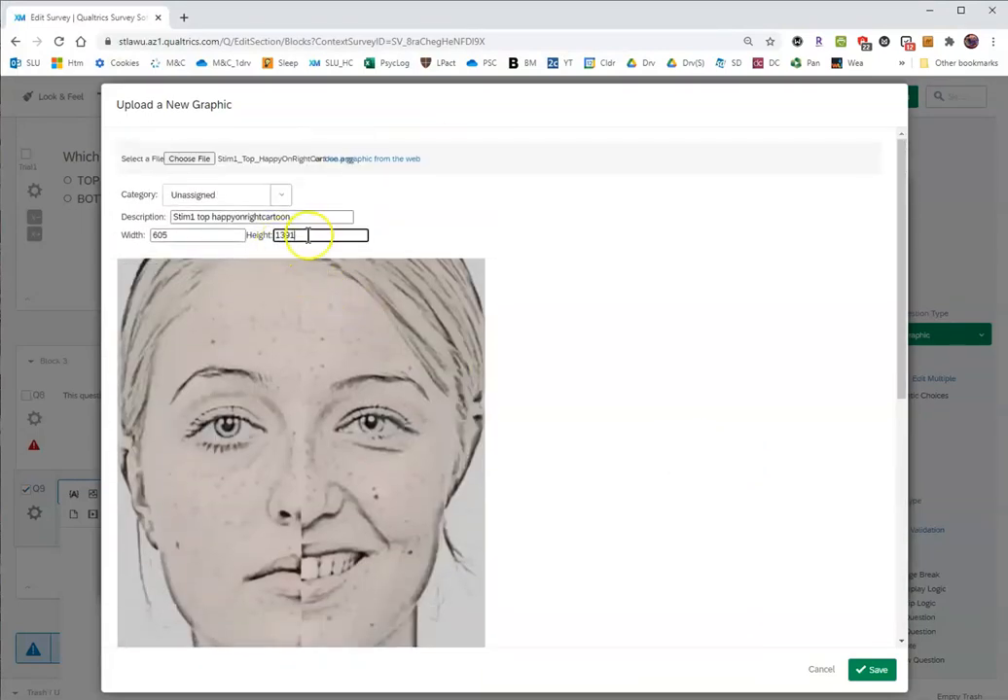
left_click_drag(317, 236, 268, 235)
type("500")
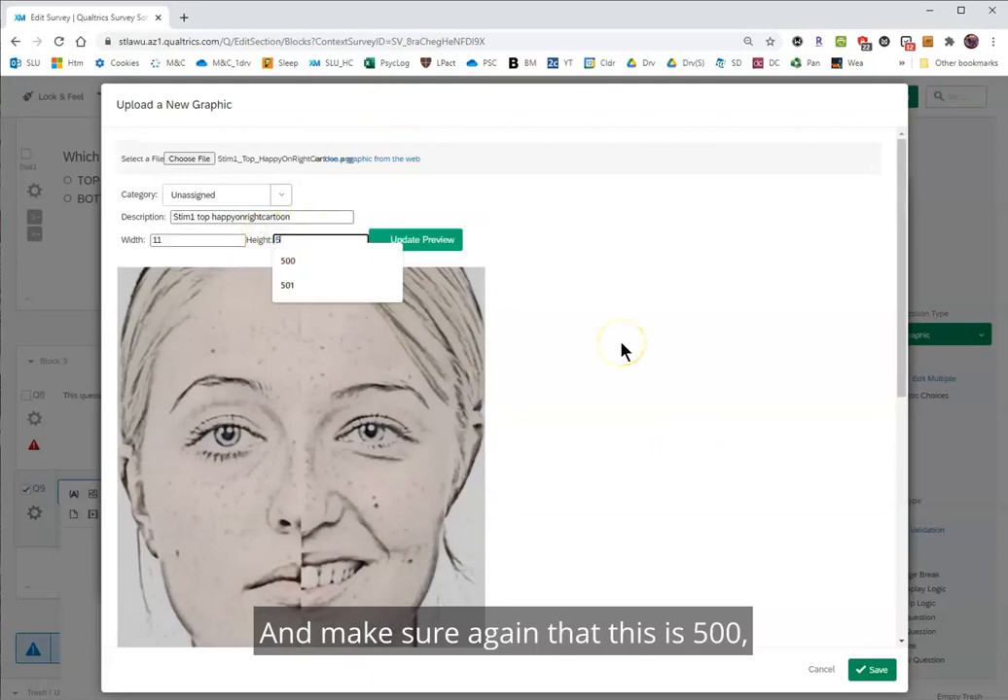
left_click(605, 322)
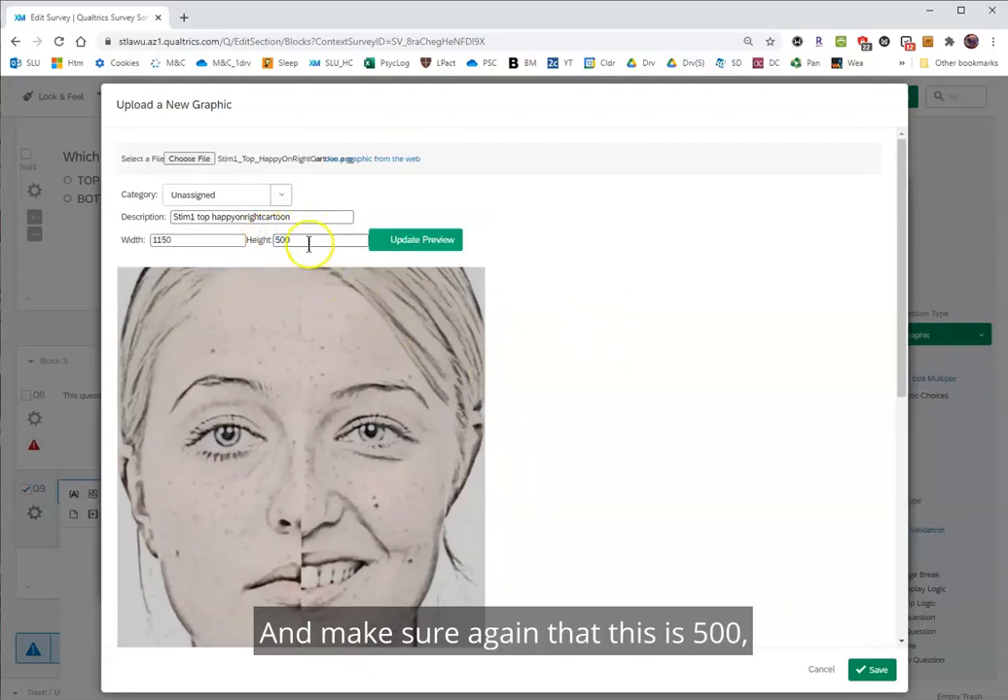
Adjust the graphic's width until its height is 501, update the preview, and save the graphic to the library.
left_click_drag(180, 234, 127, 239)
type("215")
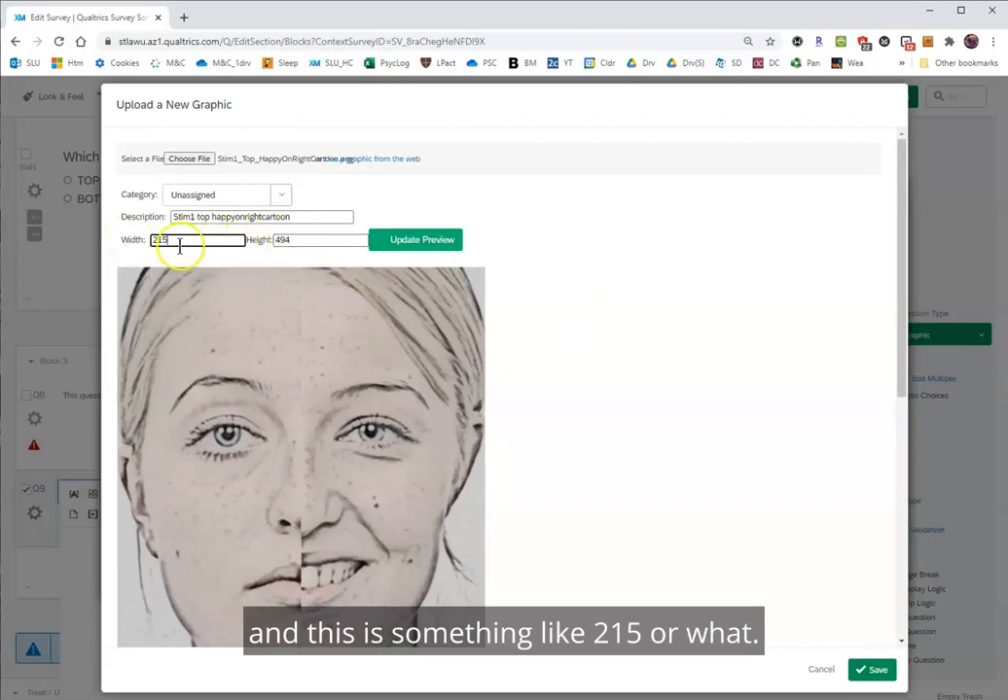
left_click_drag(180, 241, 148, 246)
type("219")
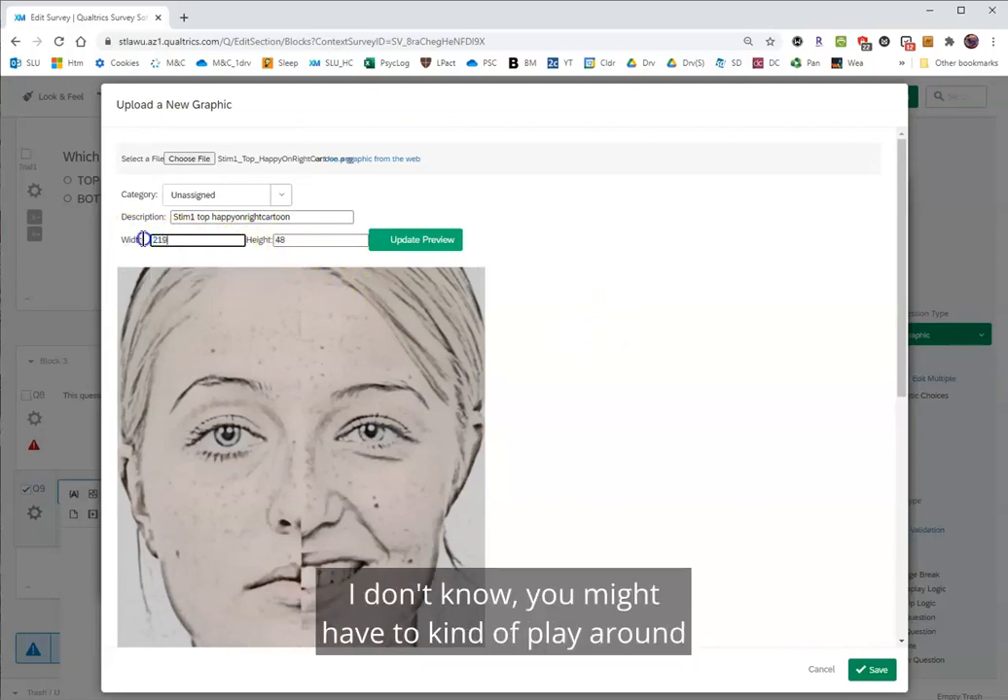
key("BackSpace")
type("8")
left_click(400, 236)
left_click(395, 245)
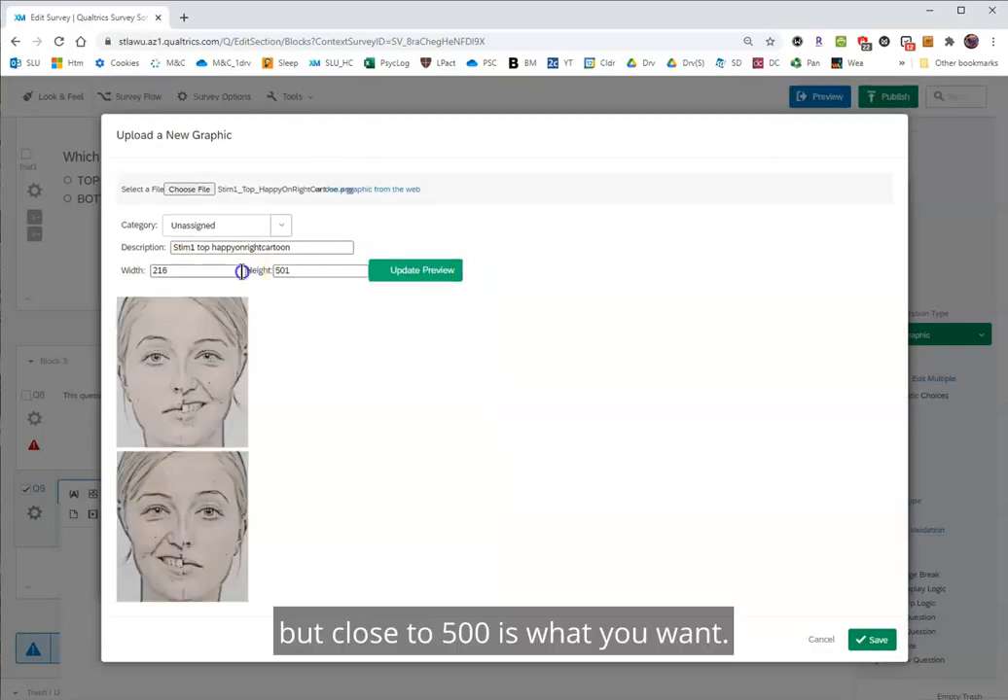
left_click(409, 272)
left_click(233, 273)
left_click(345, 275)
left_click(874, 642)
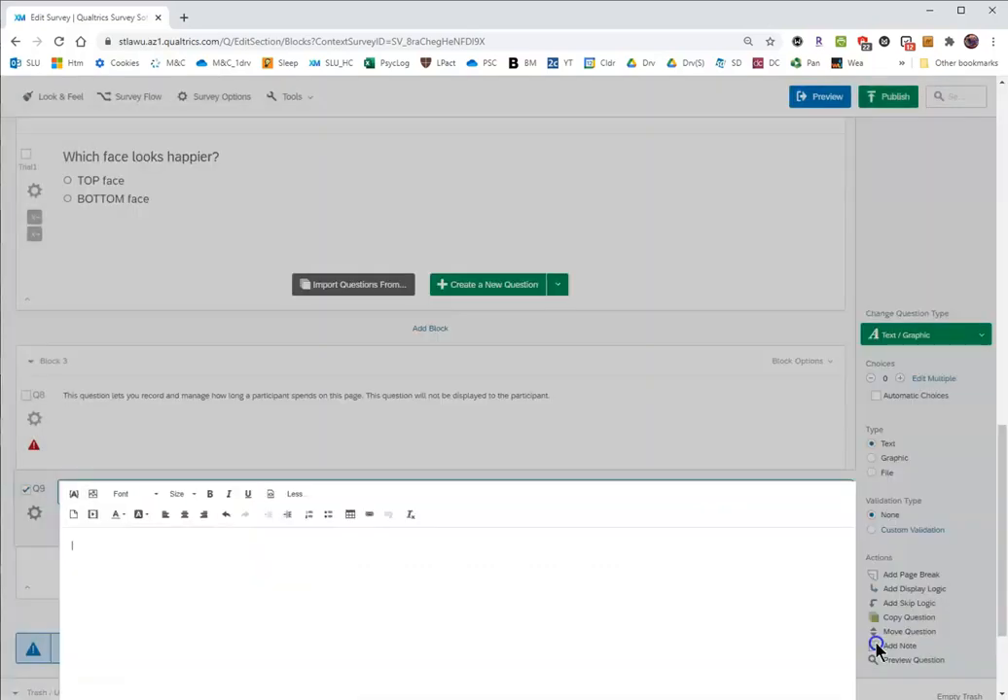
Insert the uploaded Stim1 top happyonrightcartoon graphic from the library into Q9.
left_click(93, 494)
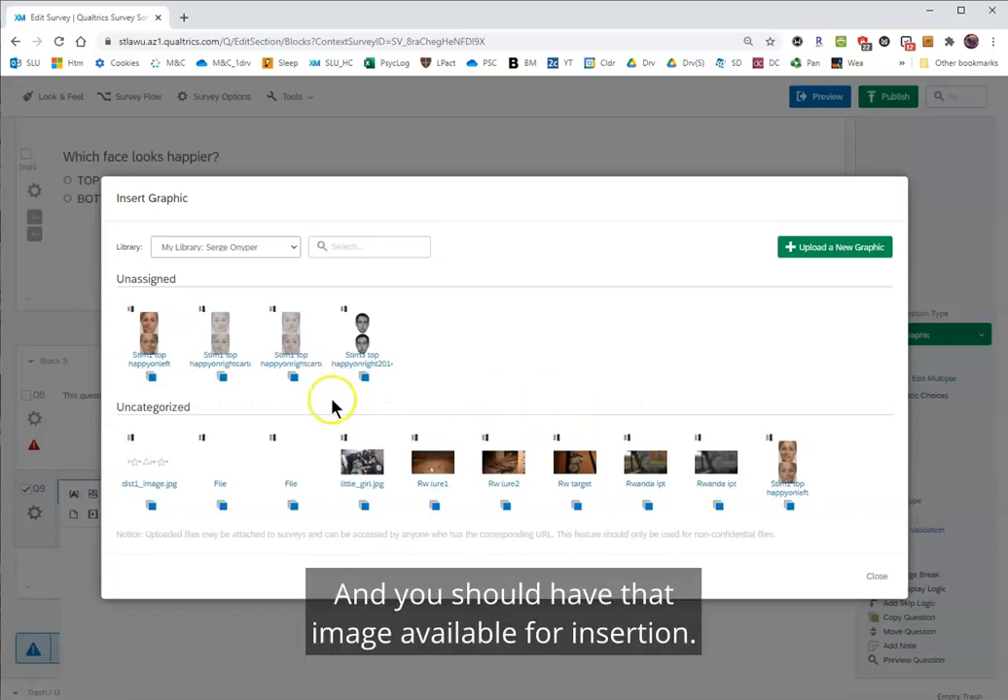
left_click(226, 341)
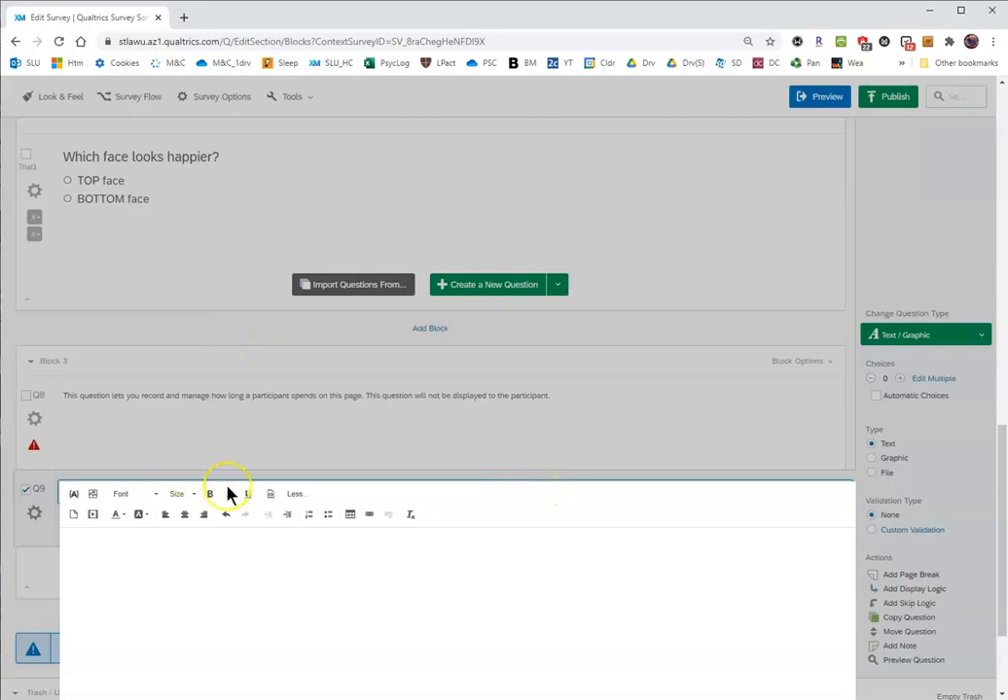
left_click(92, 493)
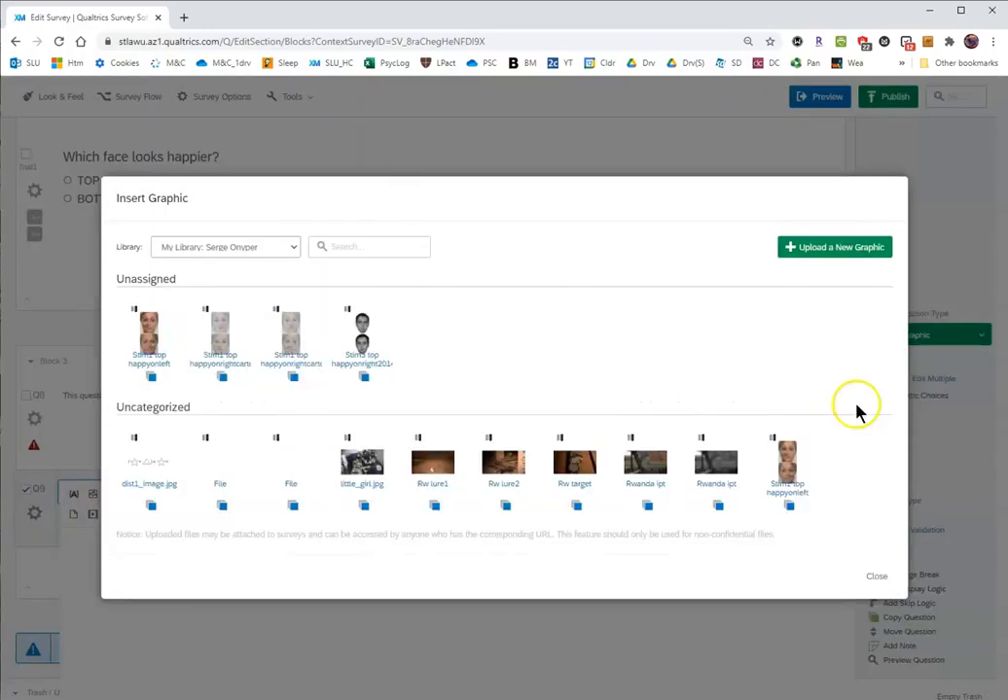
left_click(289, 328)
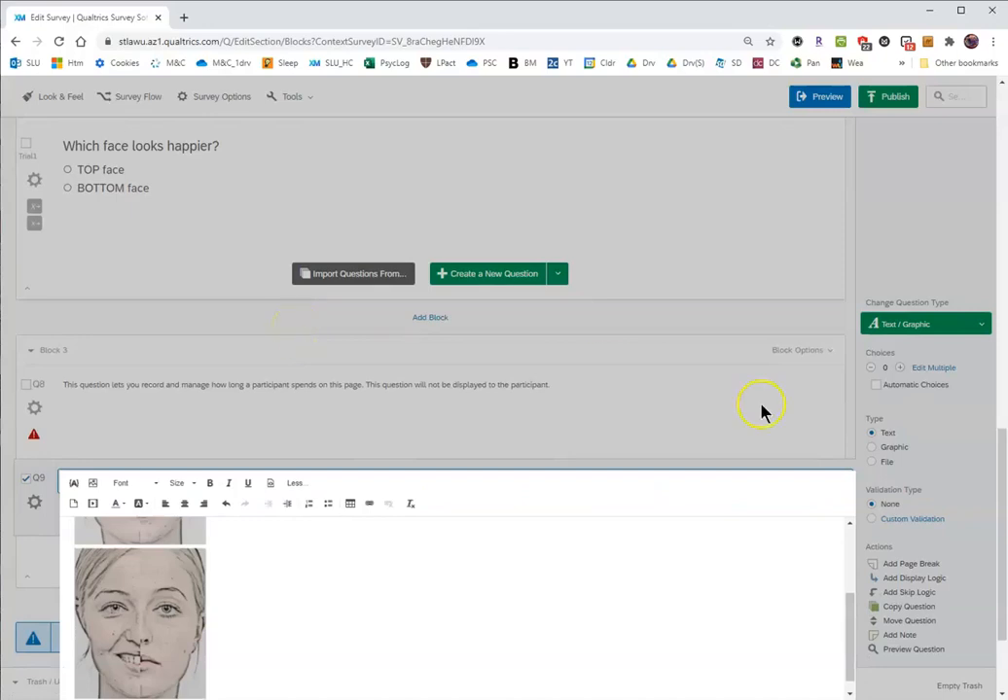
Center the cartoon face image in Q9 and close the Rich Content Editor.
scroll(761, 412, "down", 3)
left_click(208, 391)
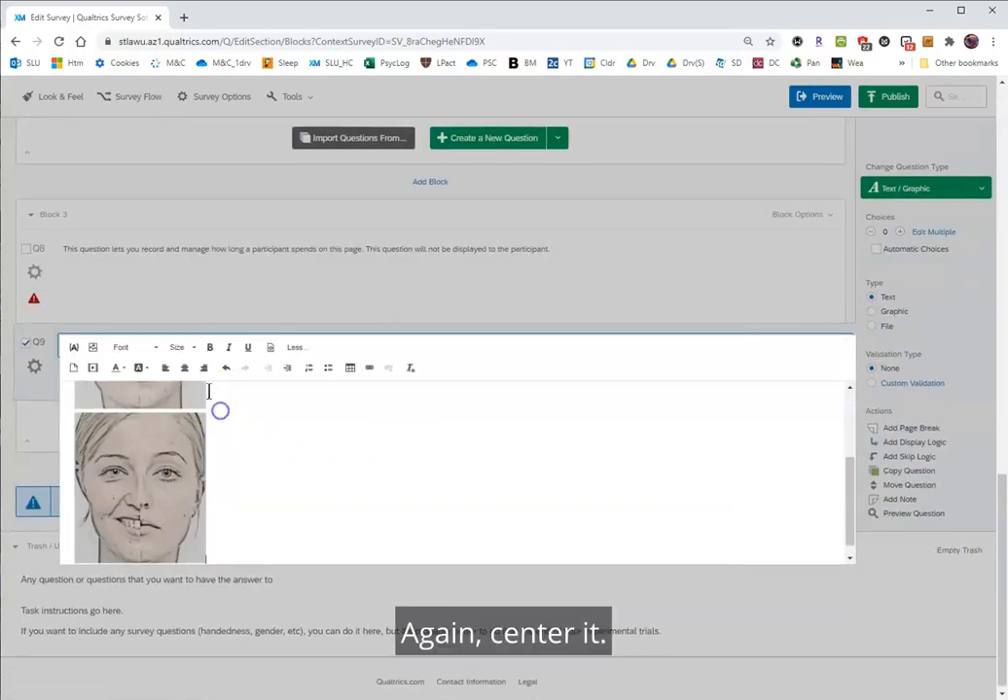
left_click(184, 371)
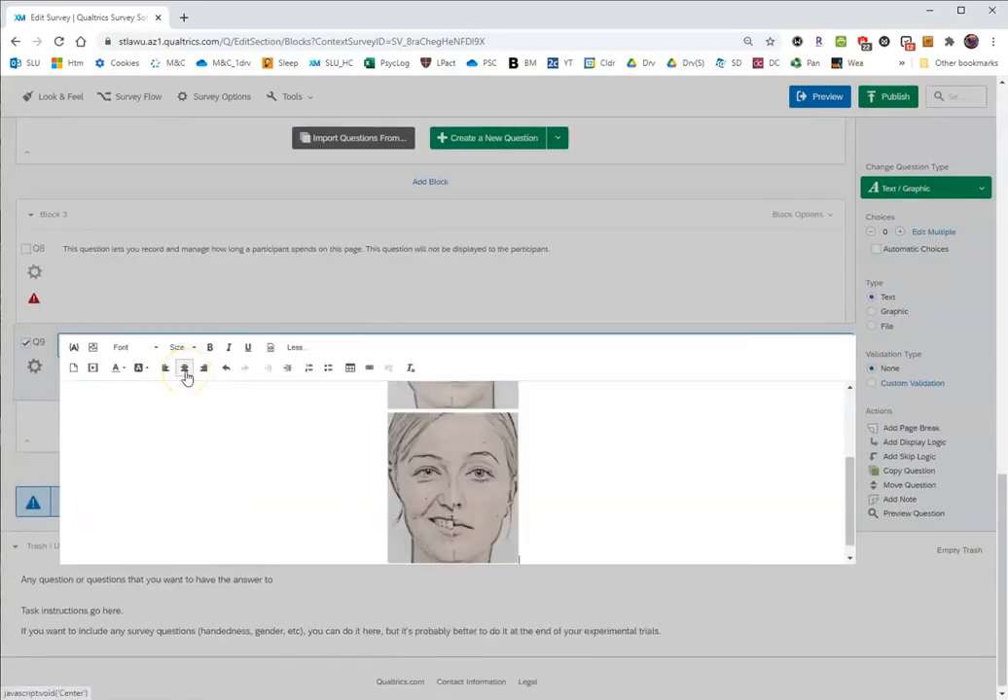
left_click(8, 467)
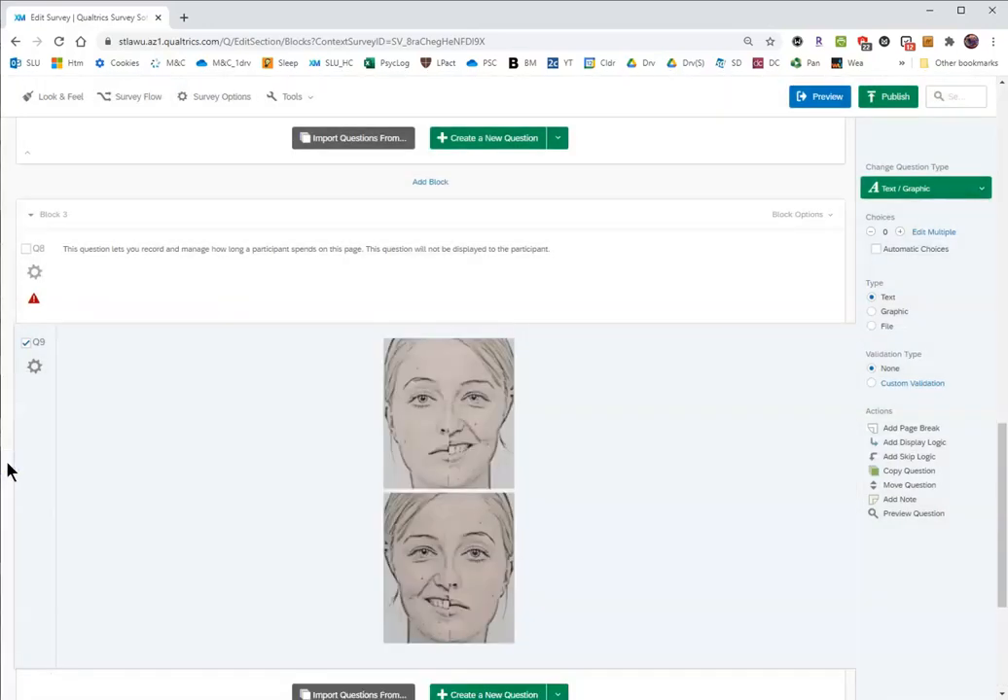
left_click(295, 466)
Copy the Trial1 question "Which face looks happier?" and move the copy below the cartoon faces in Block 3.
scroll(288, 468, "down", 3)
scroll(288, 470, "up", 6)
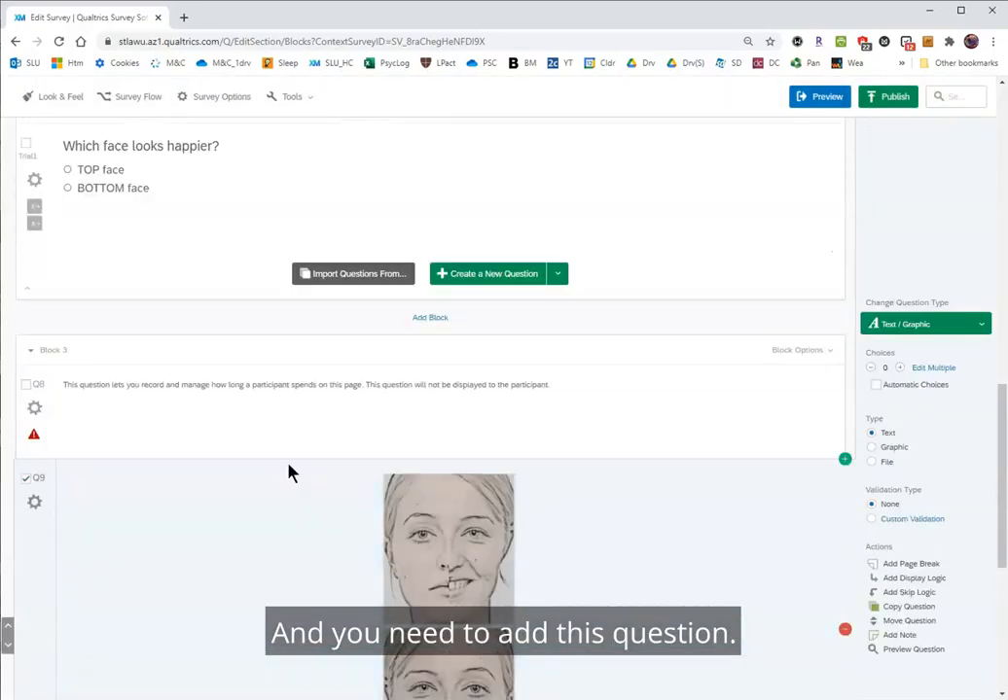
scroll(288, 473, "up", 3)
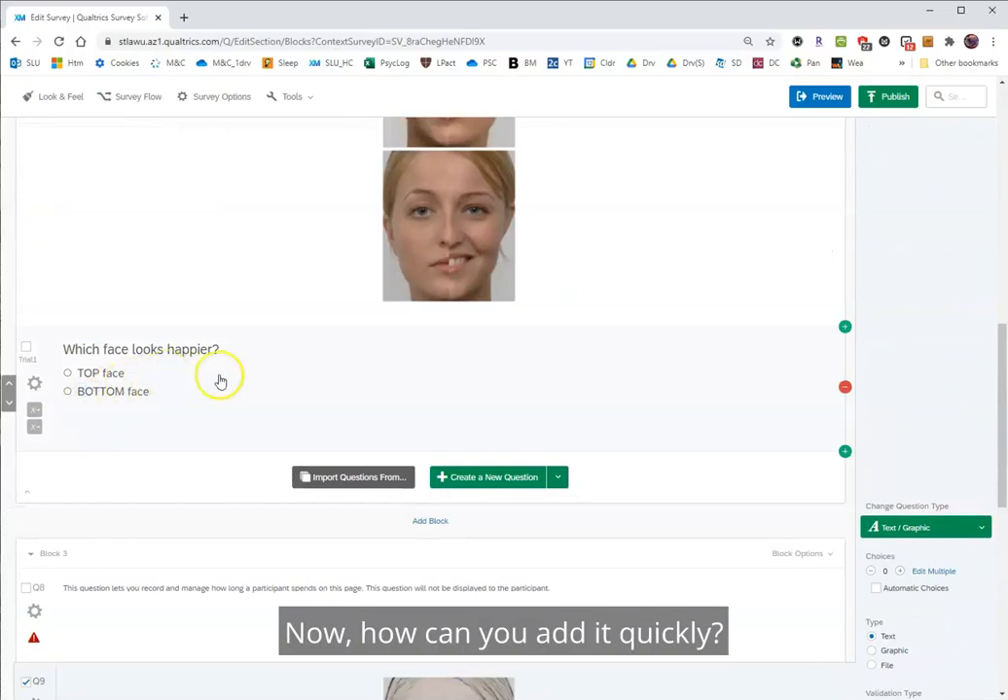
left_click(414, 401)
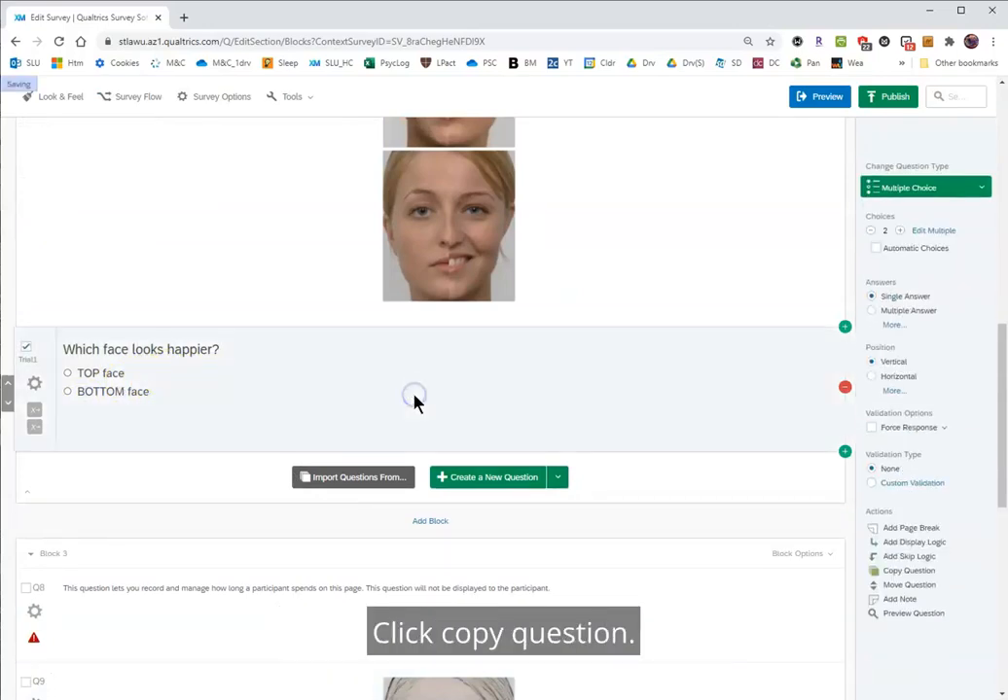
left_click(906, 572)
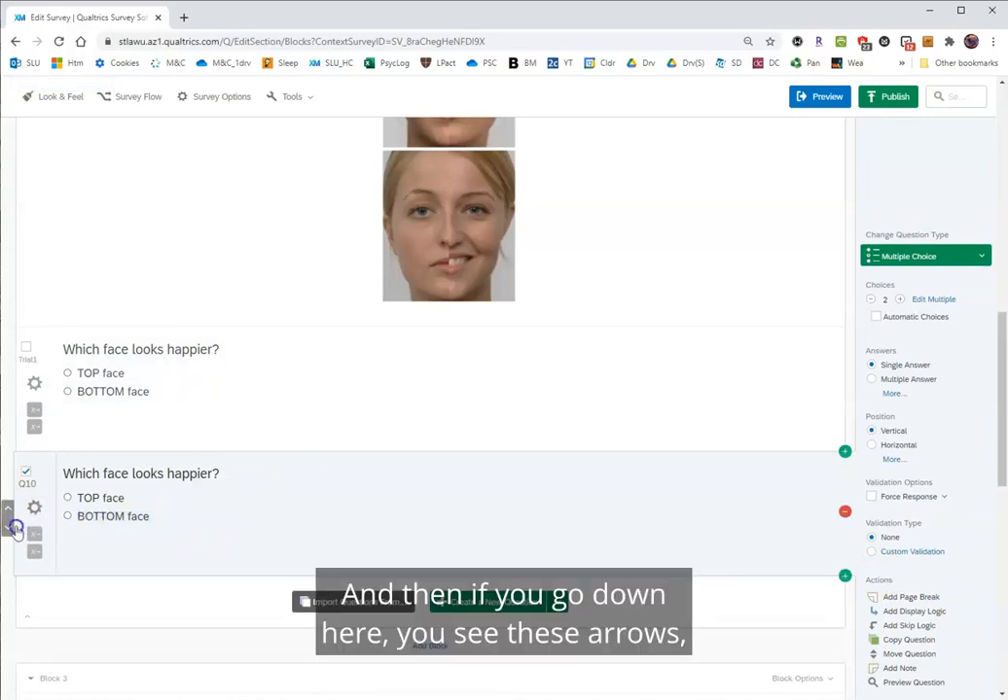
left_click(8, 530)
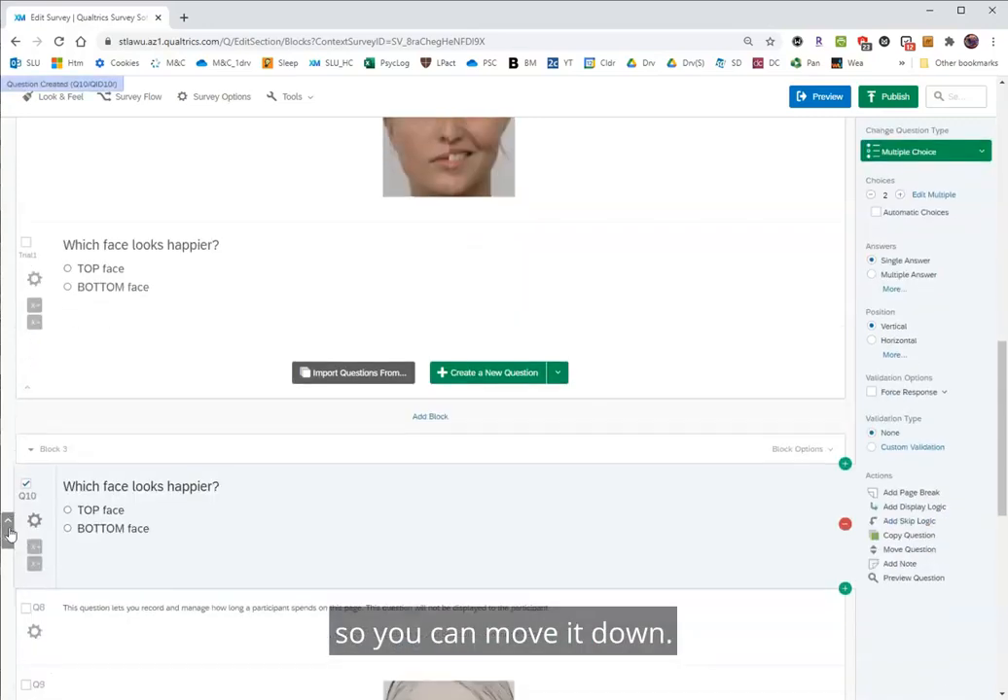
left_click(8, 545)
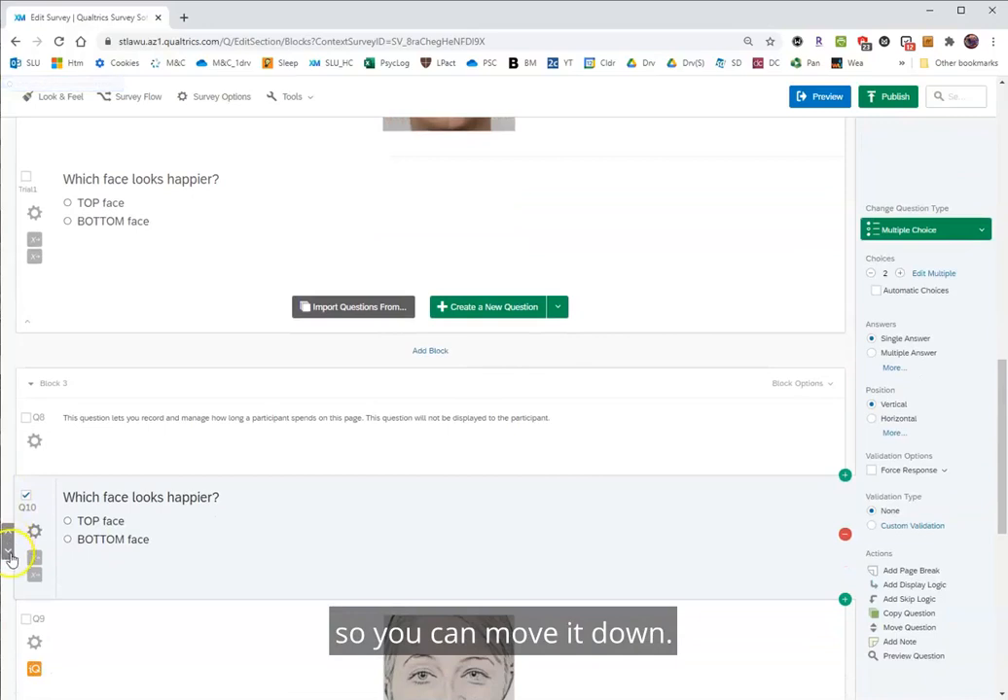
left_click(9, 549)
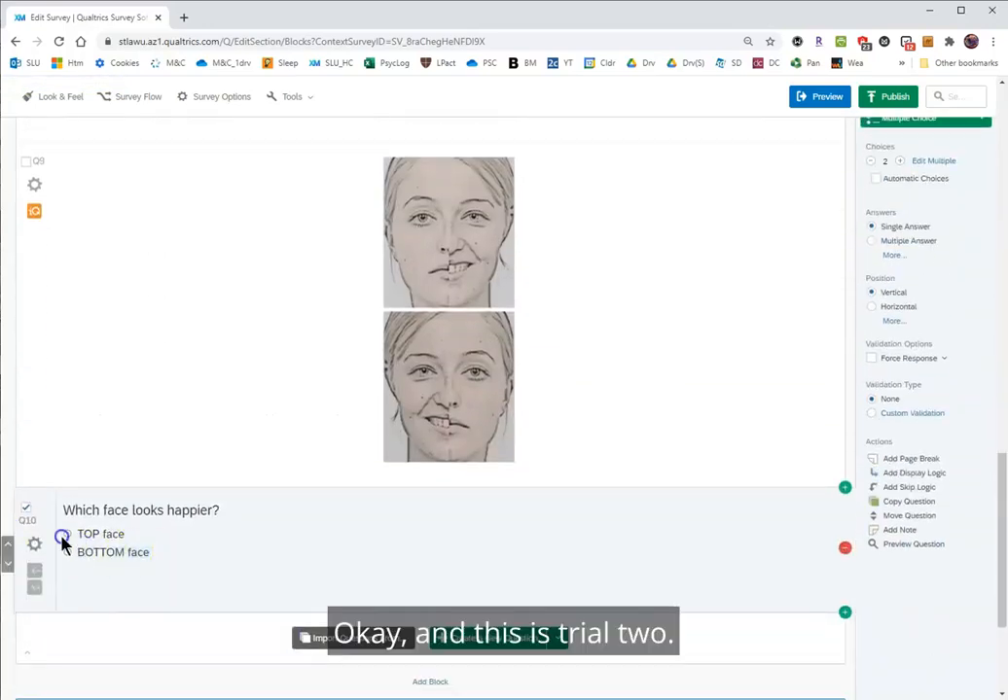
Rename the copied question's label to Trial2.
left_click(31, 521)
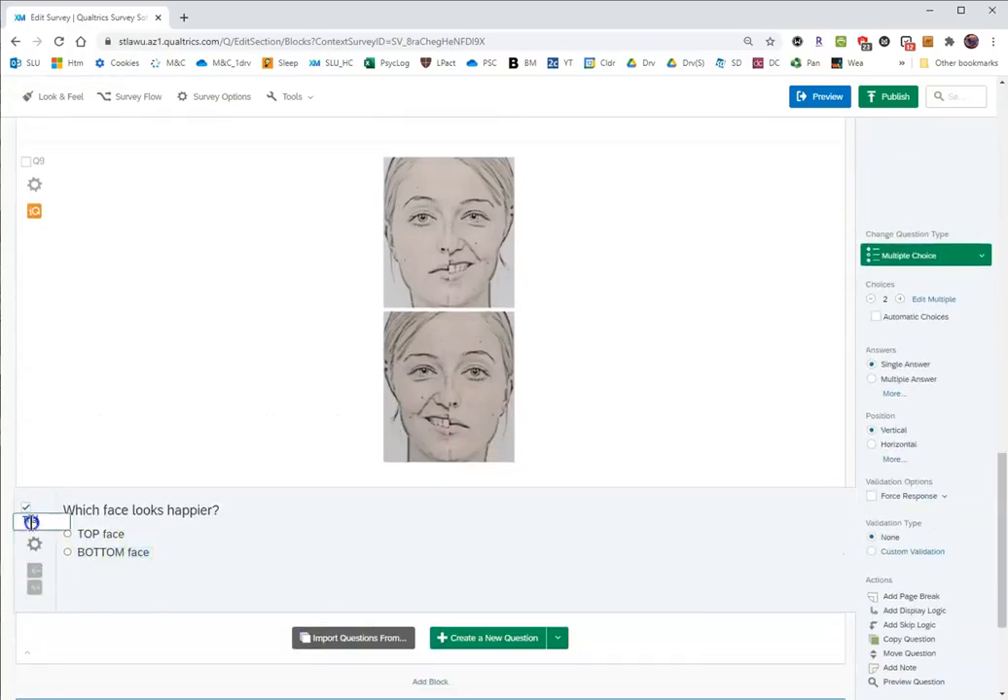
type("Trial2")
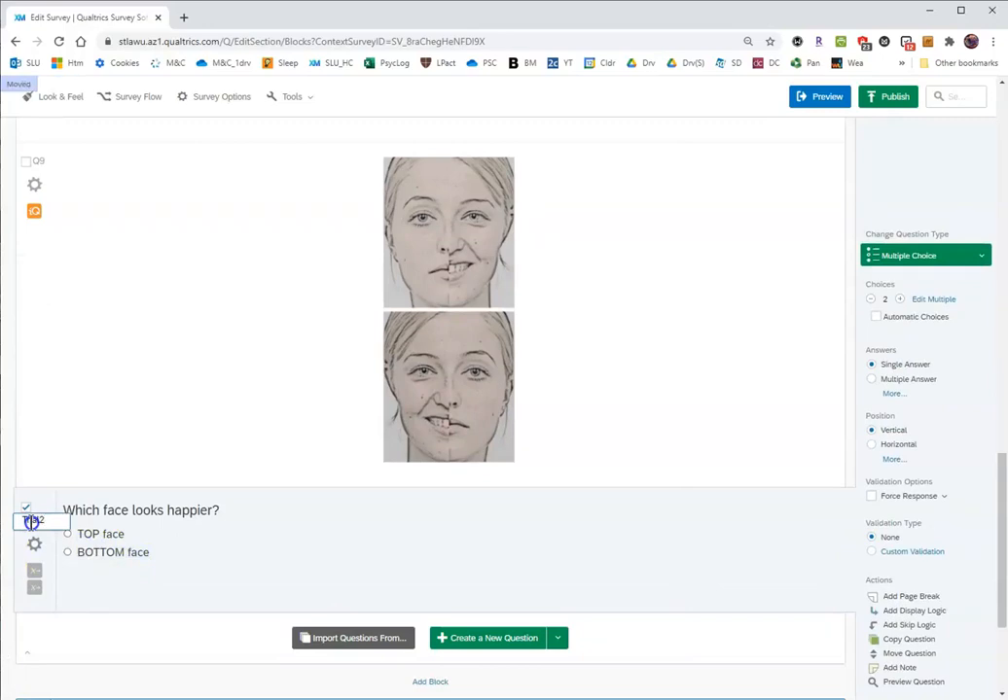
In Trial2's recode values, name the TOP face choice Emotion_RIGHT and set its recode value to 2.
left_click(312, 564)
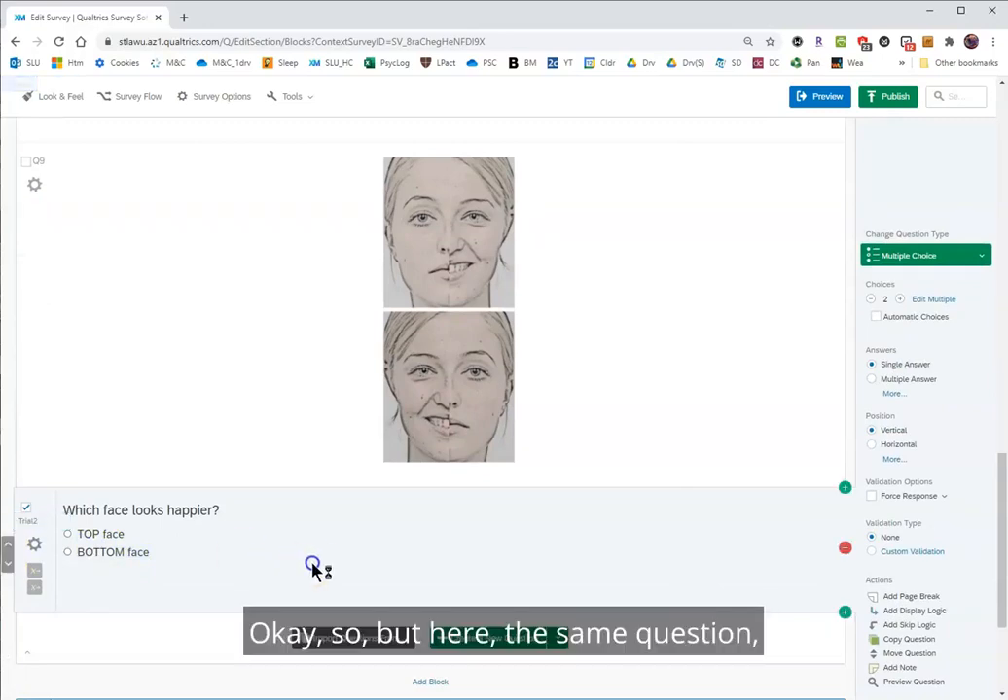
left_click(130, 520)
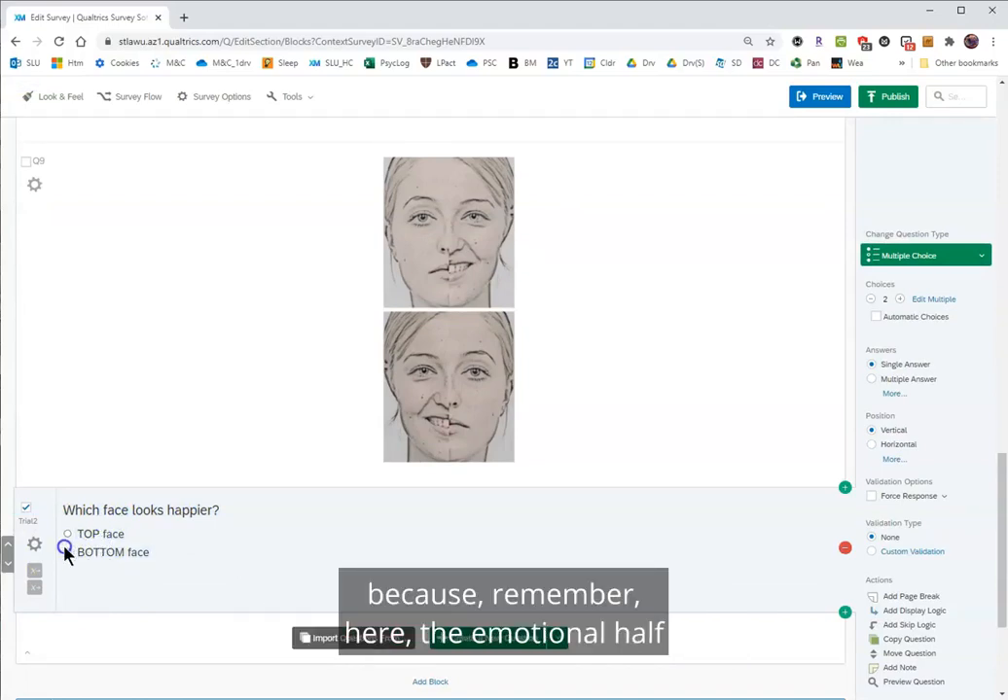
left_click(457, 261)
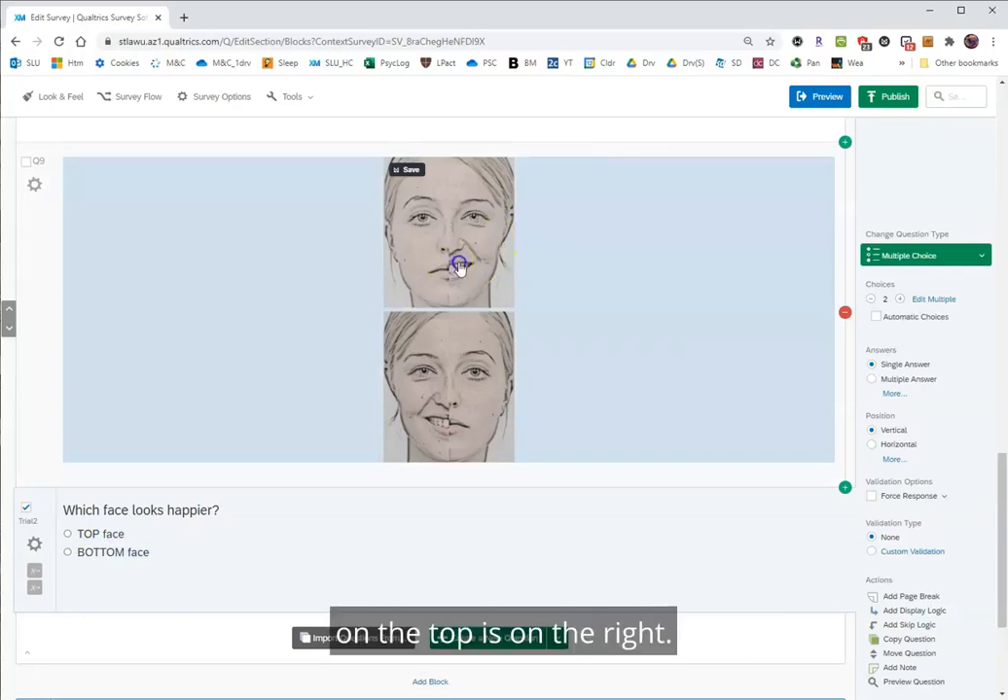
left_click(34, 543)
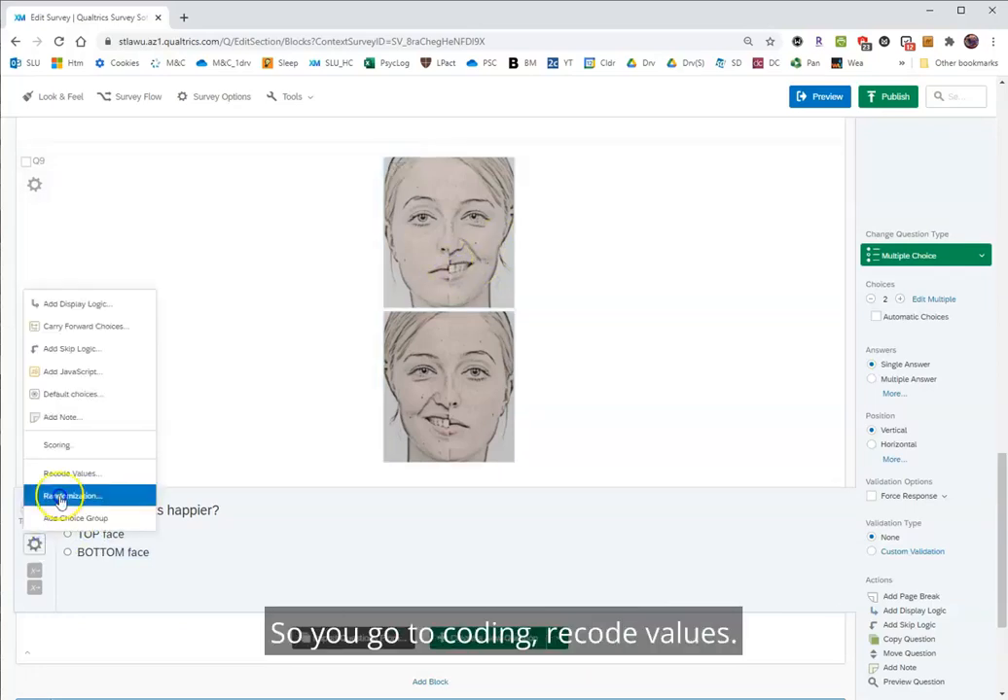
left_click(76, 474)
left_click_drag(597, 337, 571, 319)
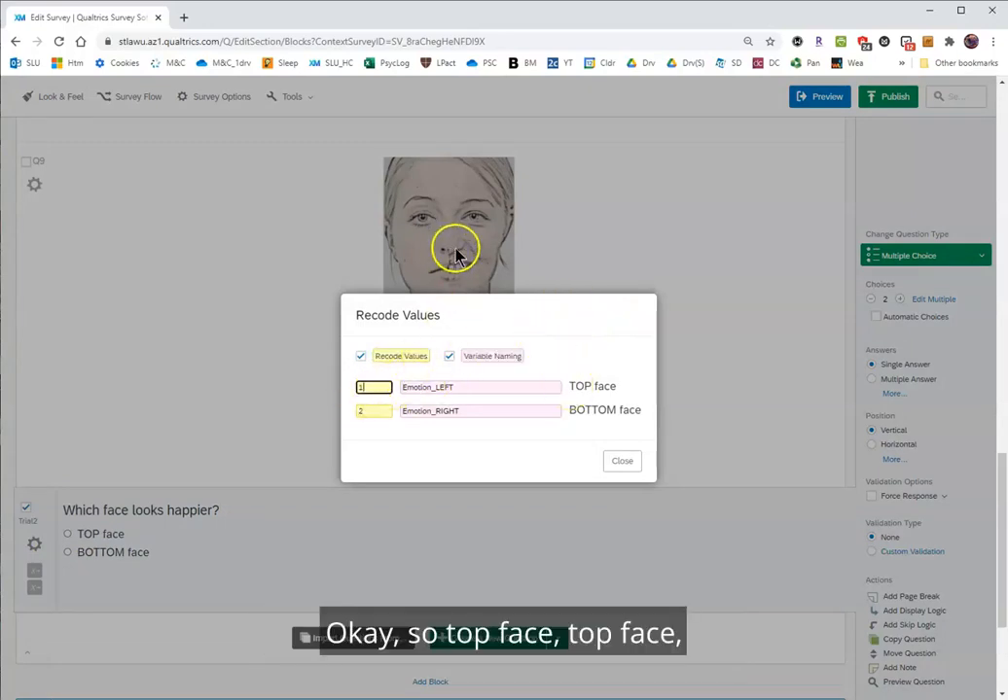
left_click_drag(572, 386, 612, 387)
left_click_drag(452, 387, 434, 387)
type("RIGHT")
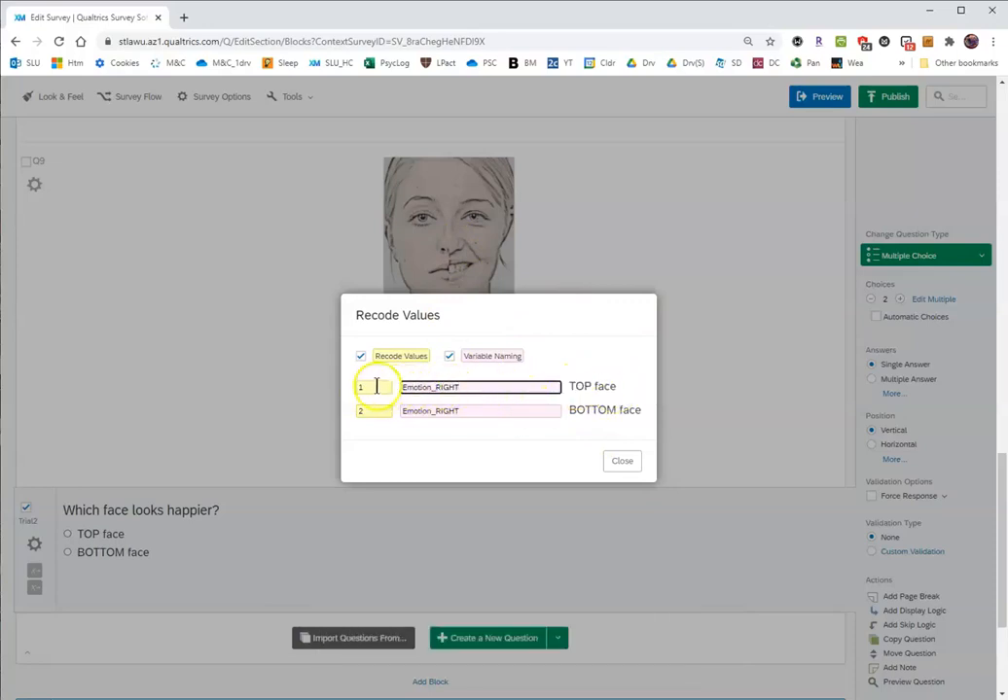
left_click_drag(376, 387, 330, 387)
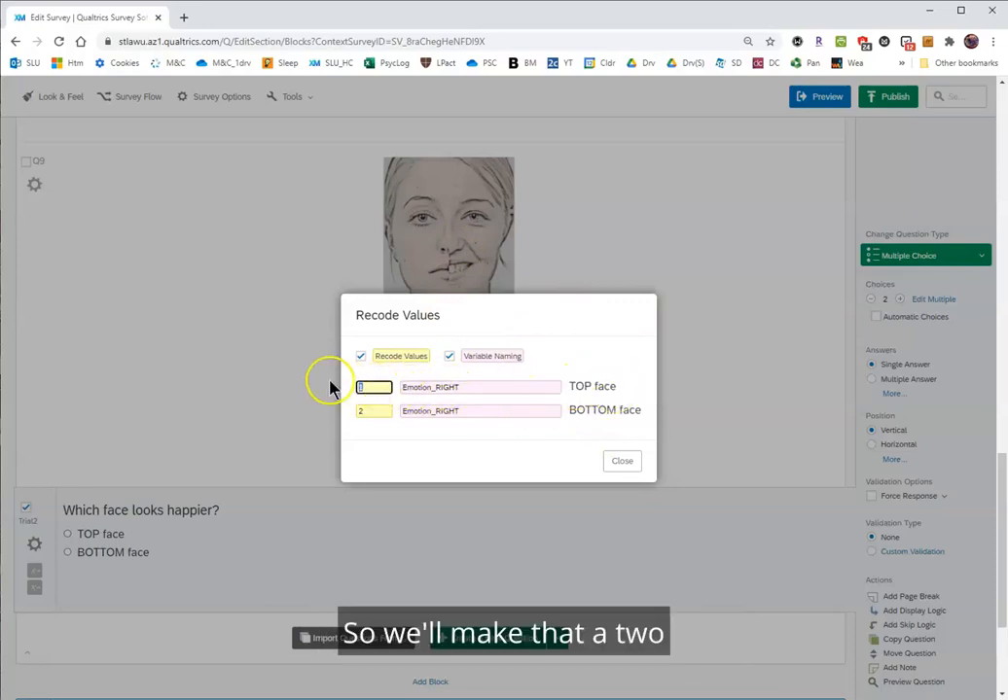
type("2")
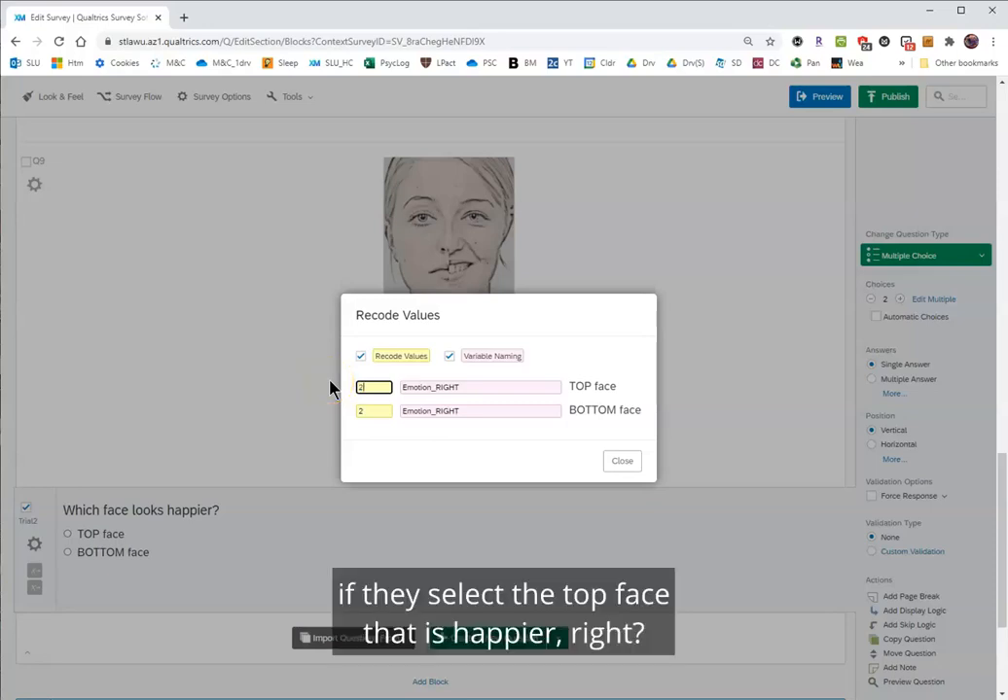
Set the BOTTOM face choice's recode value to 1, name its variable Emotion_LEFT, and close the recode settings.
left_click_drag(378, 413, 342, 413)
type("1")
left_click_drag(434, 411, 547, 420)
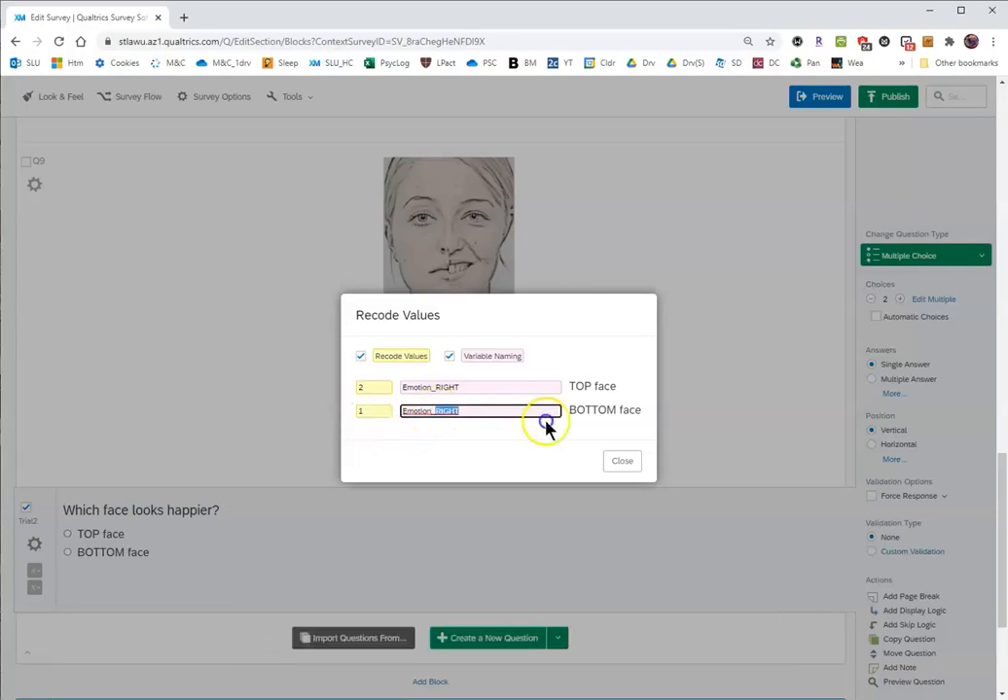
scroll(636, 353, "down", 3)
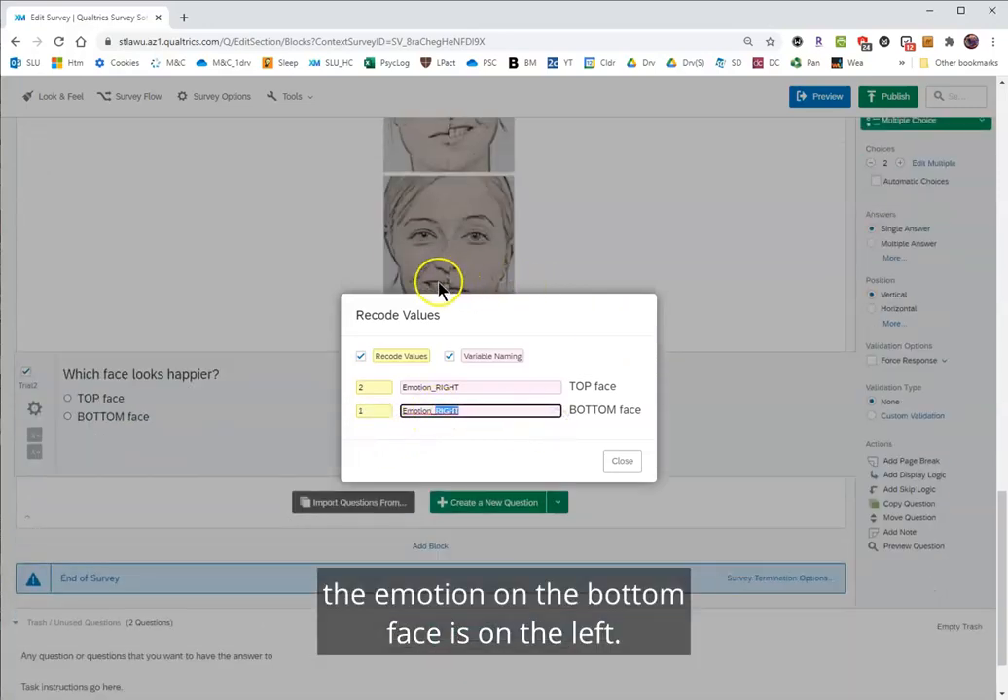
type("LEFT")
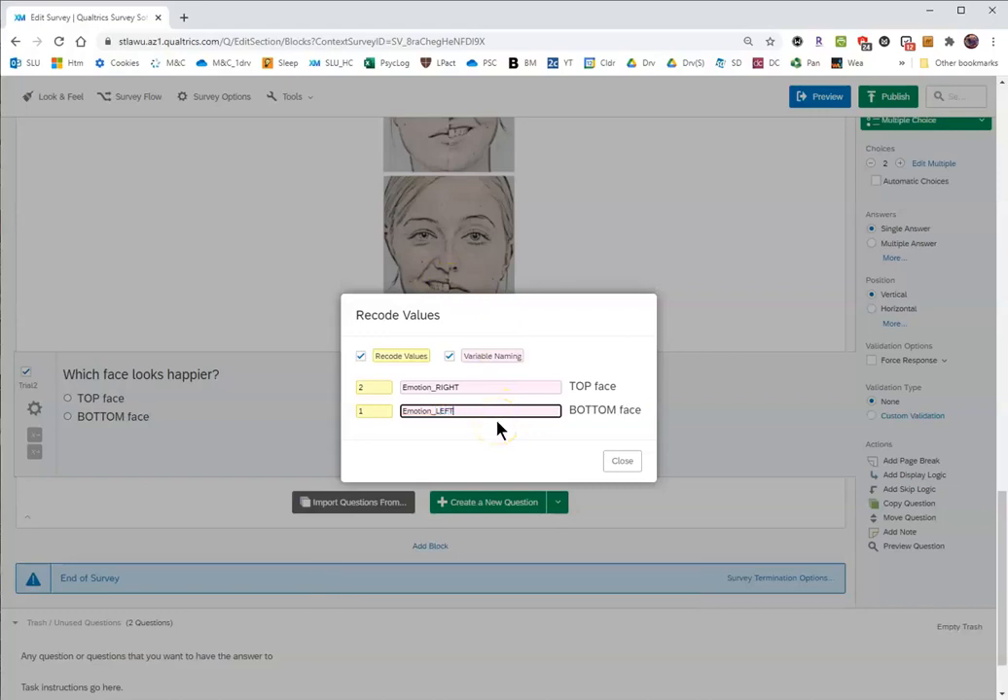
left_click(627, 463)
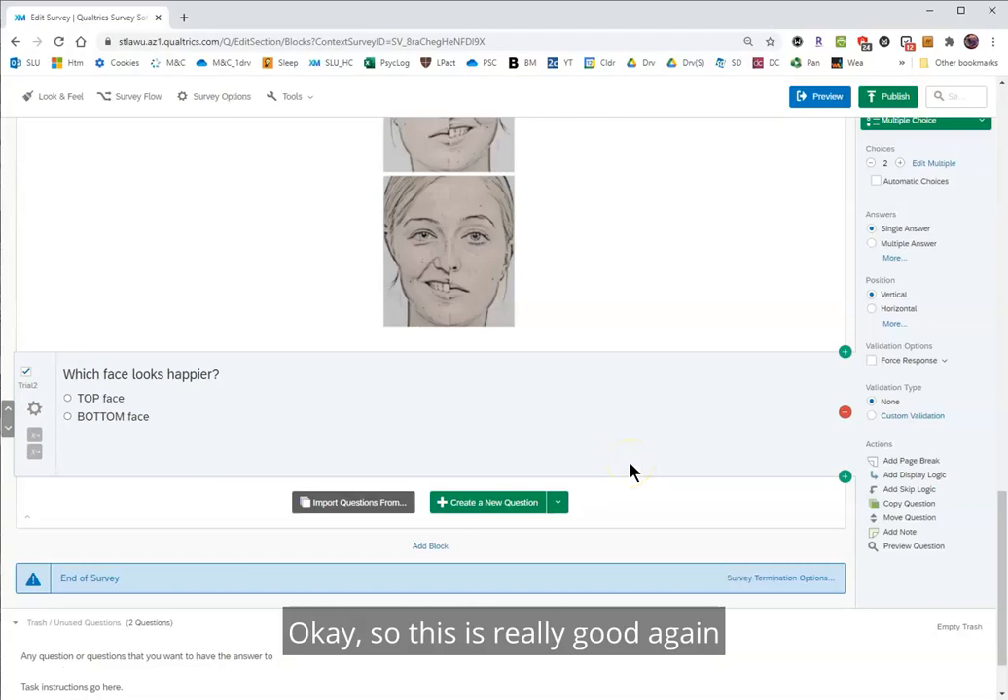
left_click(137, 454)
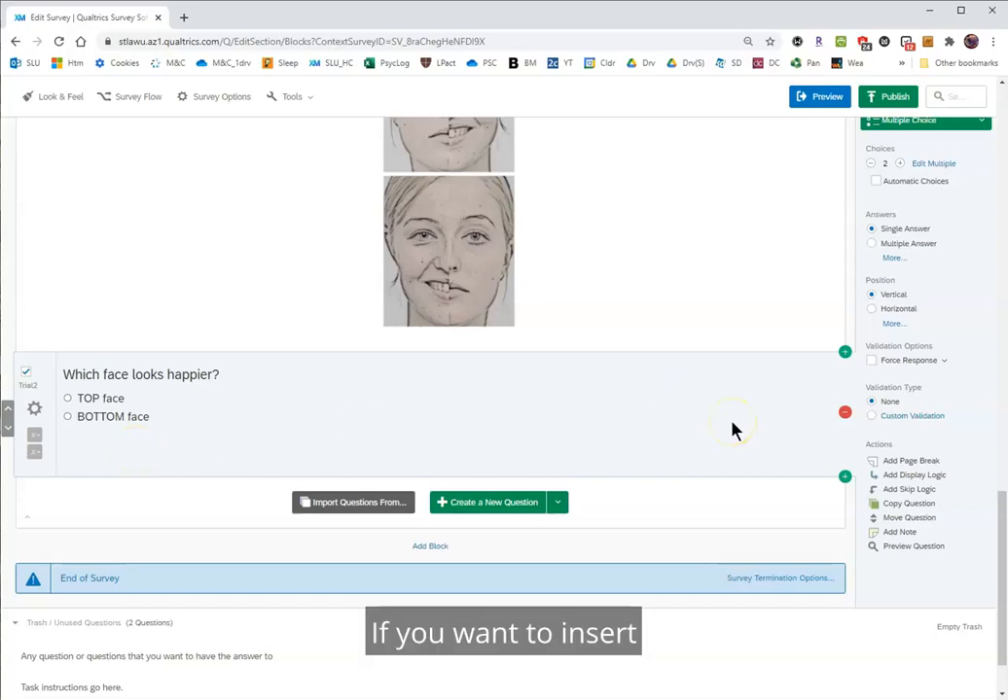
Add a page break in Block 3 and move it above the Q8 timing question.
scroll(733, 431, "down", 1)
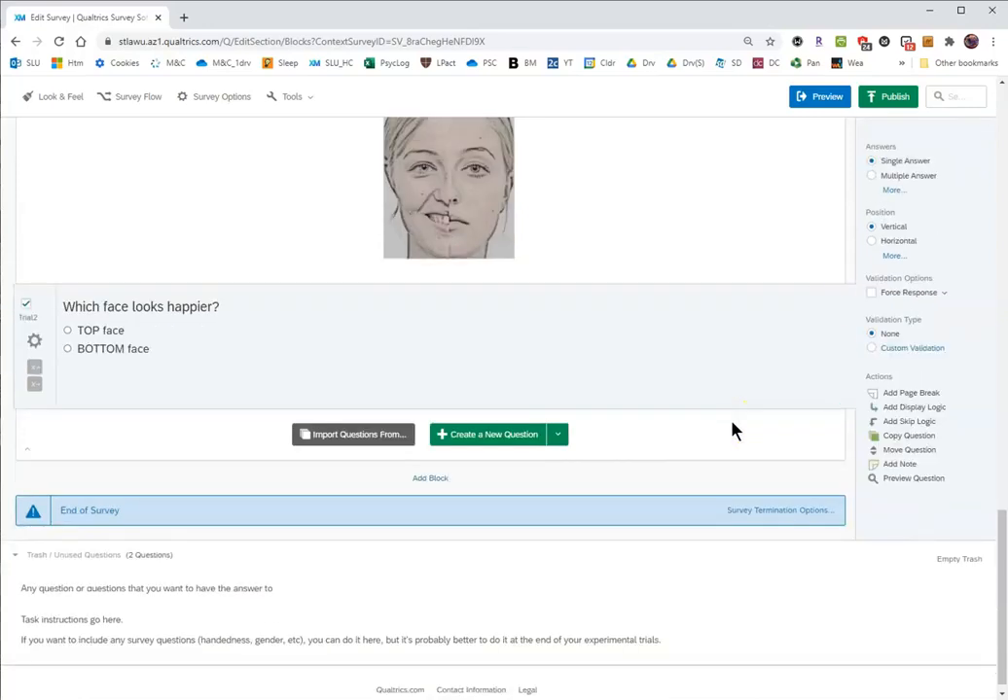
scroll(734, 431, "up", 3)
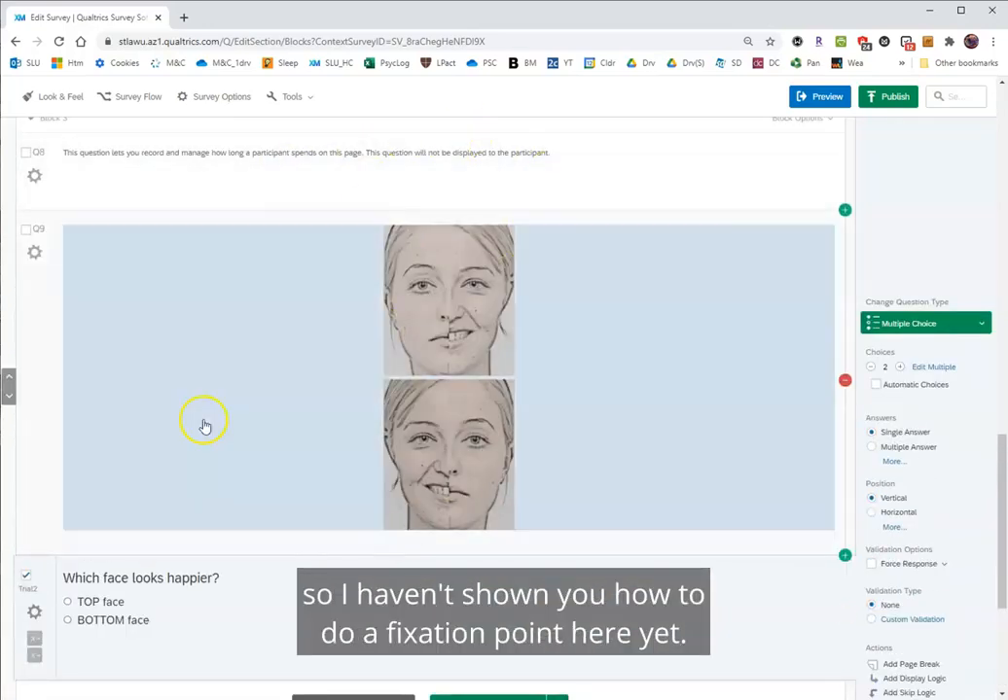
scroll(353, 480, "up", 1)
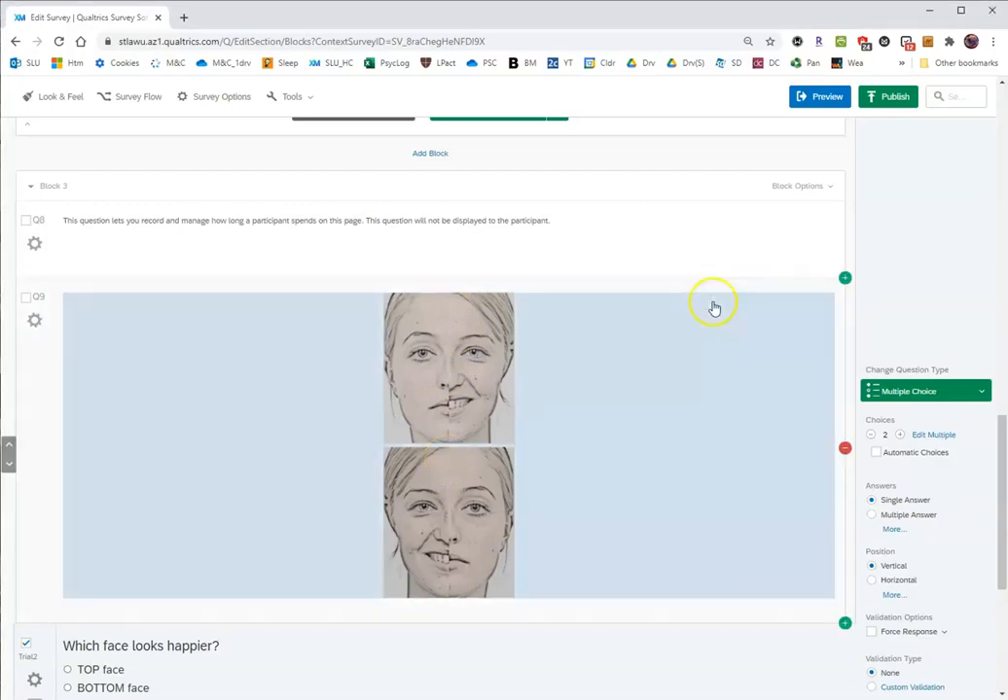
left_click(613, 244)
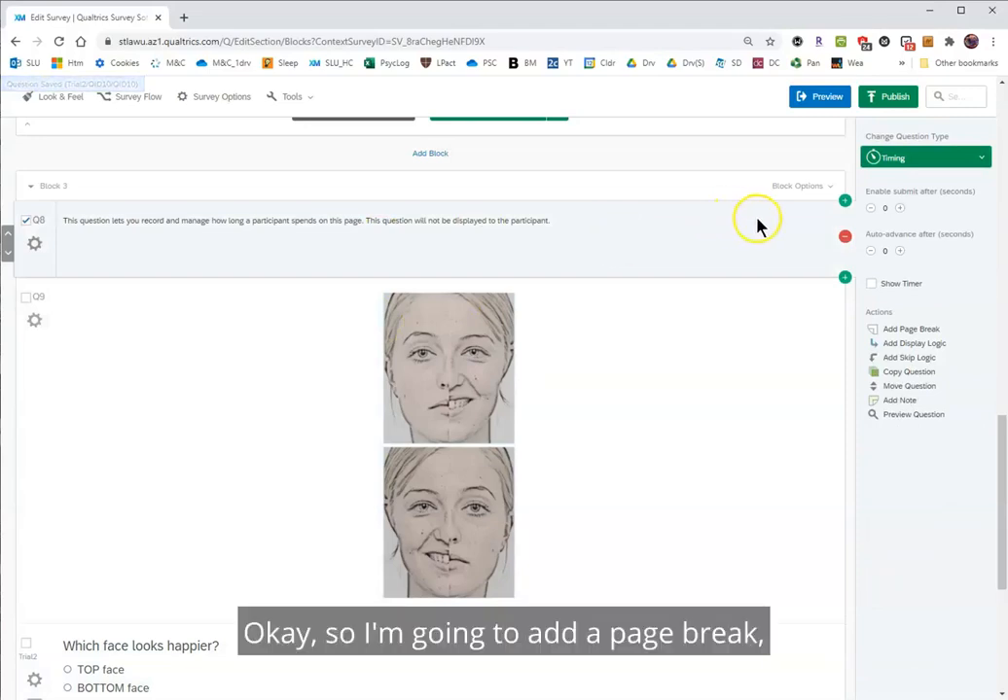
left_click(935, 332)
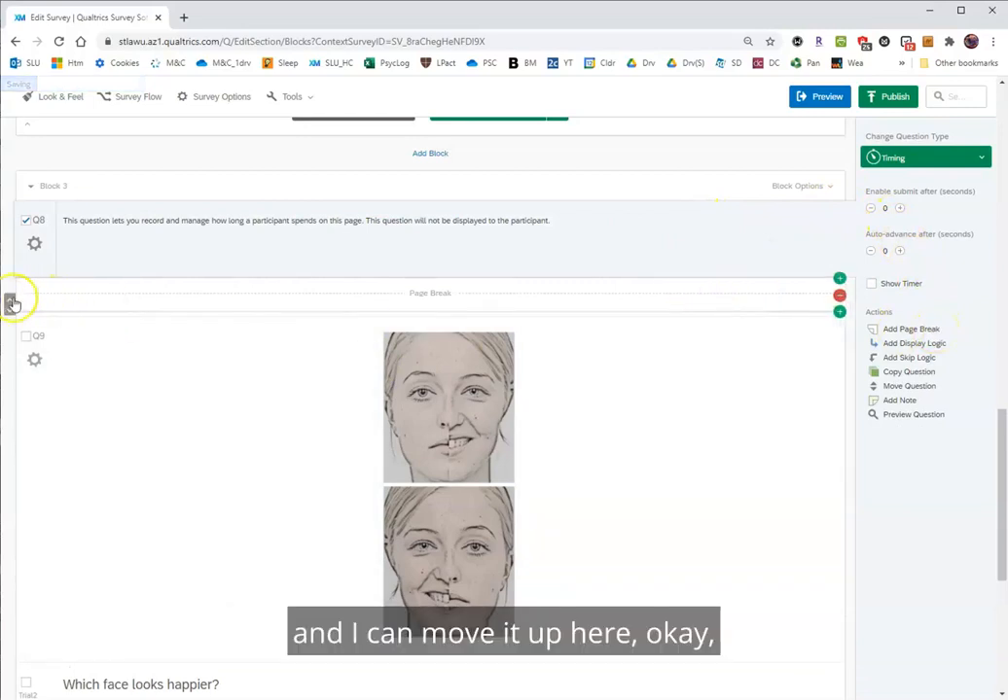
left_click_drag(11, 302, 12, 292)
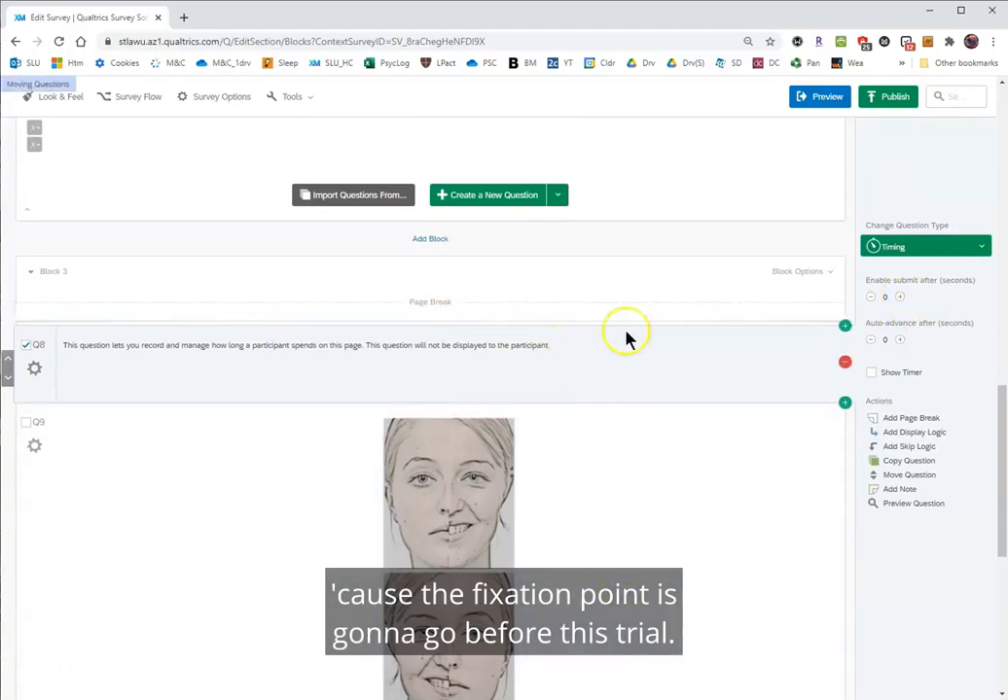
Add two questions above Block 3's page break and make the first a Timing question that auto-advances after 1.5 seconds.
left_click(840, 287)
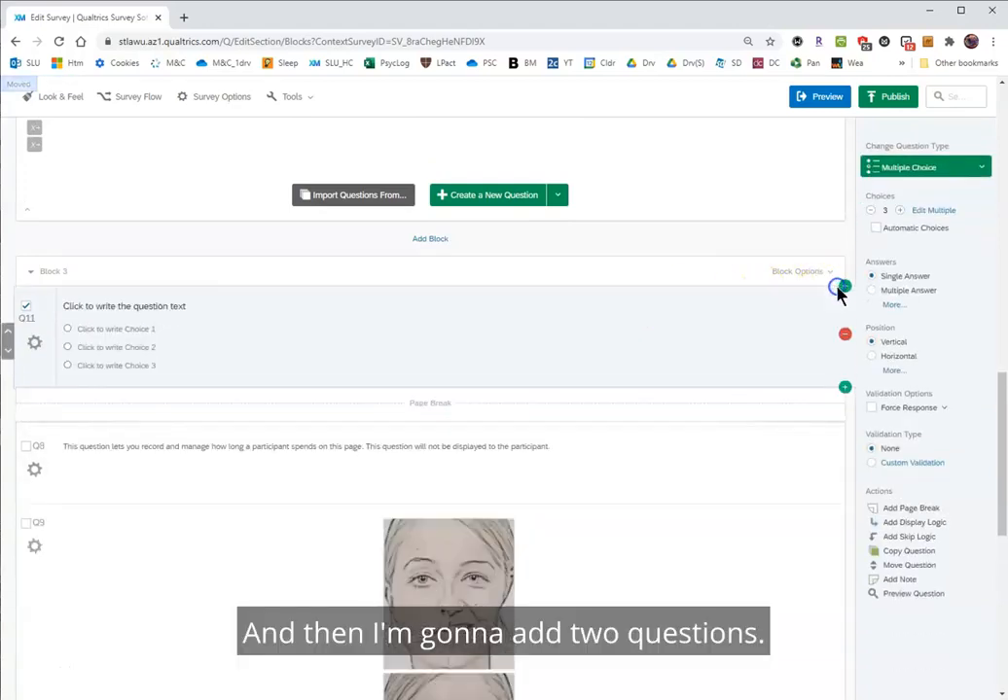
left_click(844, 287)
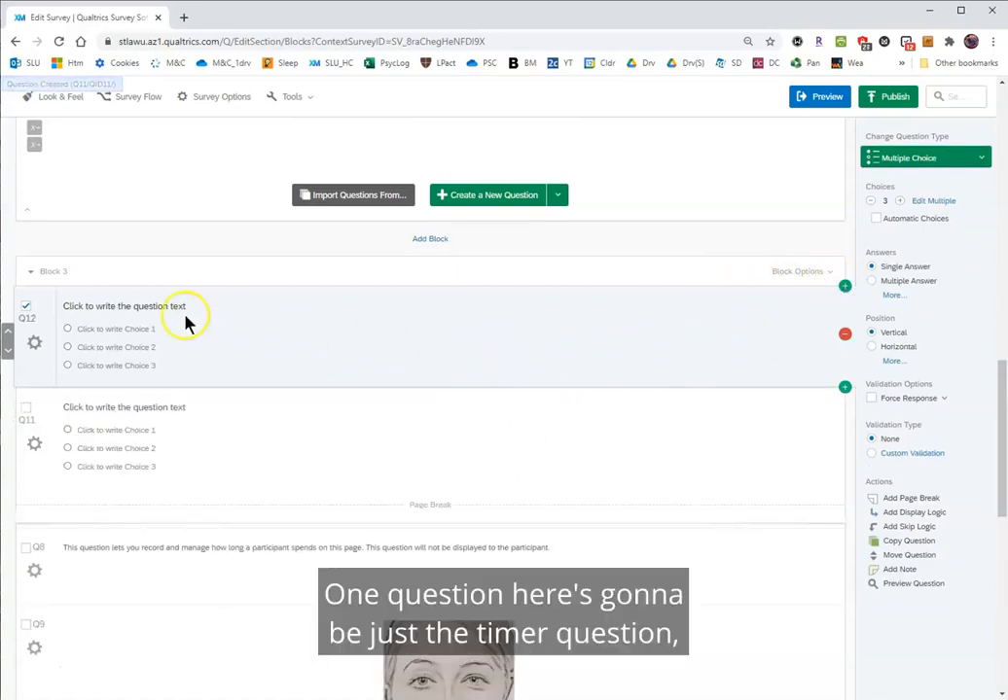
left_click(980, 158)
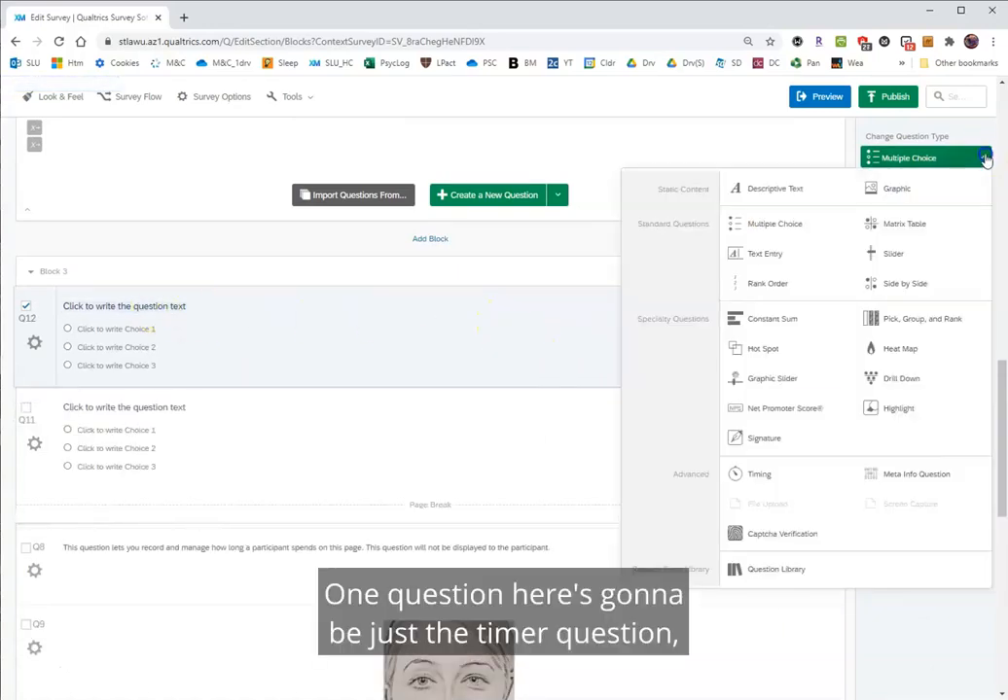
left_click(740, 477)
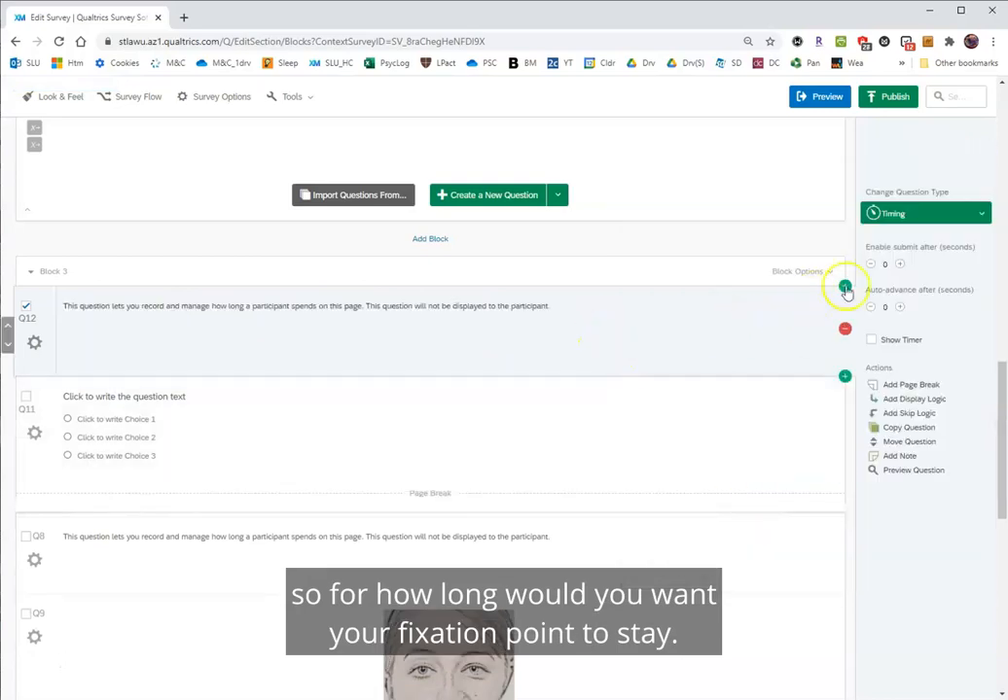
left_click(885, 308)
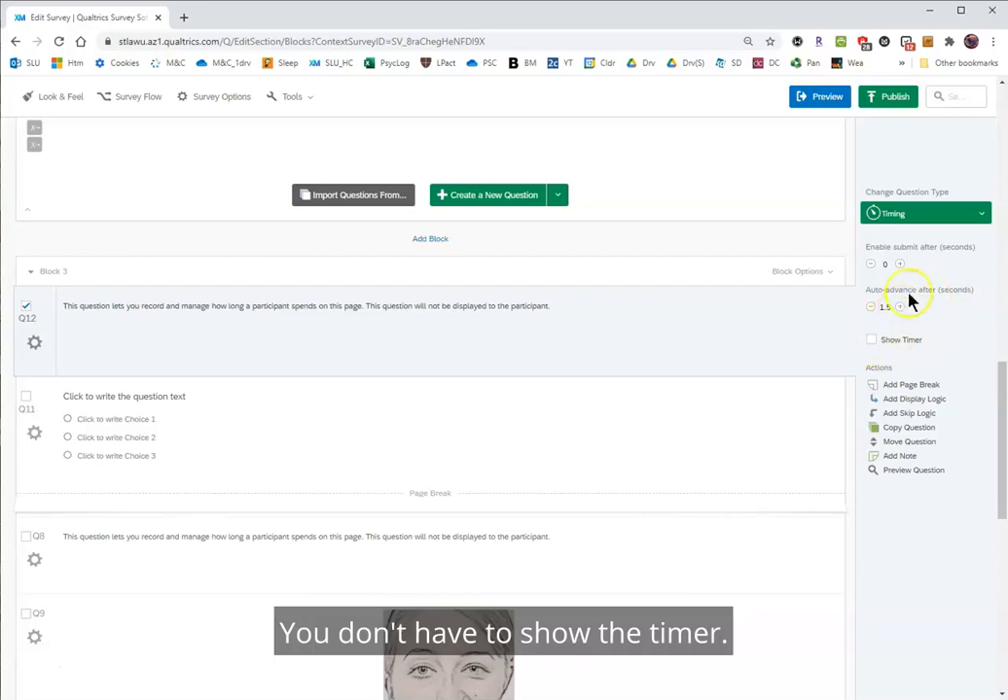
Change question Q11 to Descriptive Text and replace its placeholder text with a "+" fixation point.
left_click(339, 454)
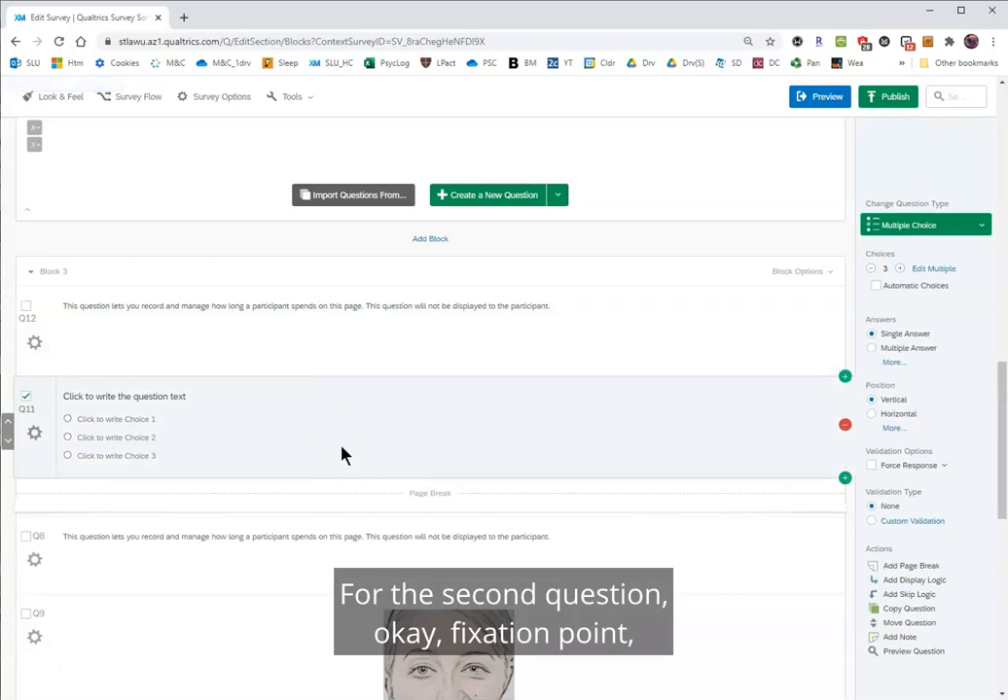
left_click(942, 226)
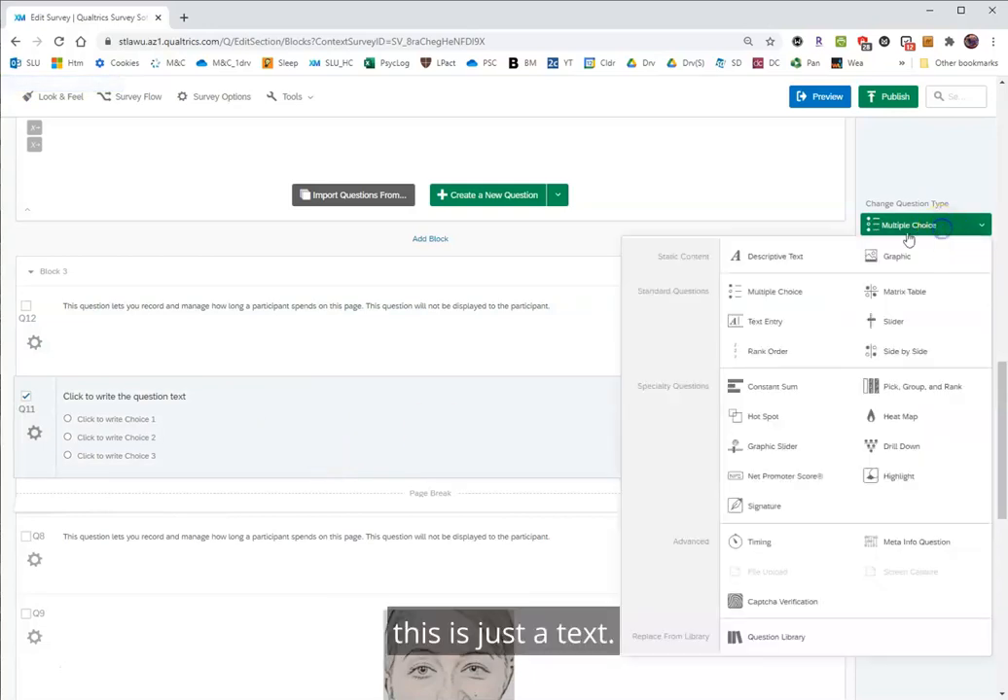
left_click(765, 257)
left_click(136, 397)
left_click(101, 379)
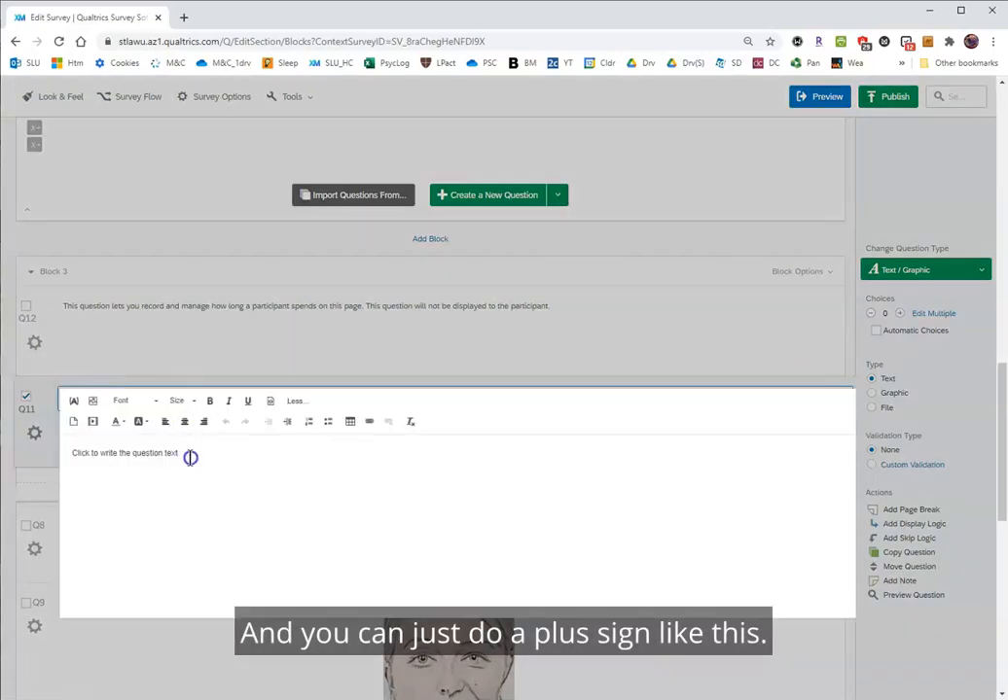
left_click_drag(191, 458, 37, 451)
type("+")
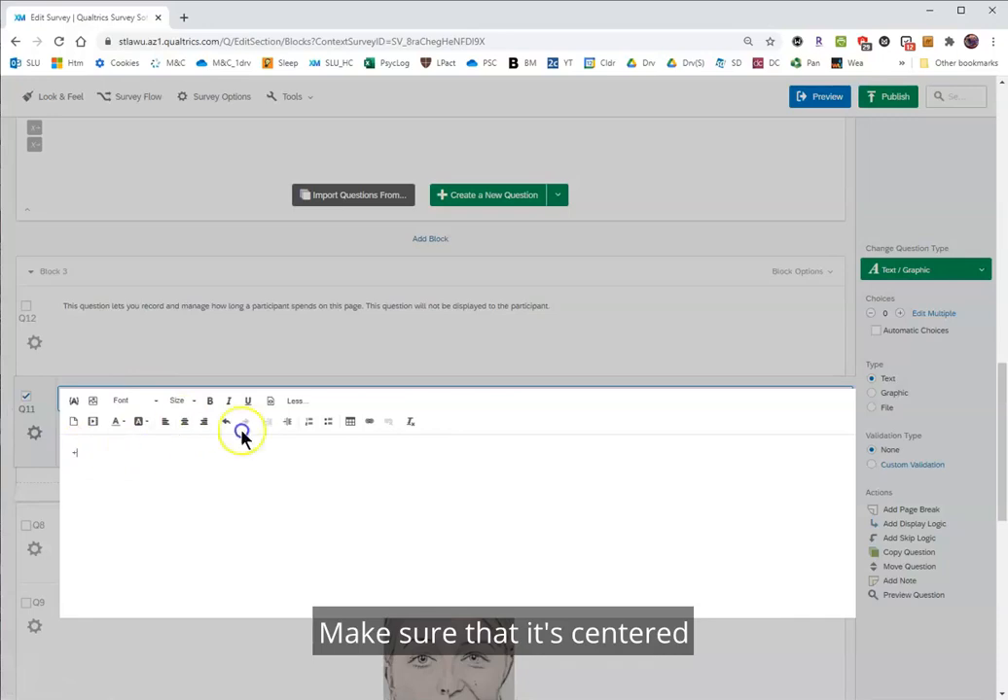
Center the plus sign in Q11, set its font size to 72pt, and close the text editor.
left_click(185, 422)
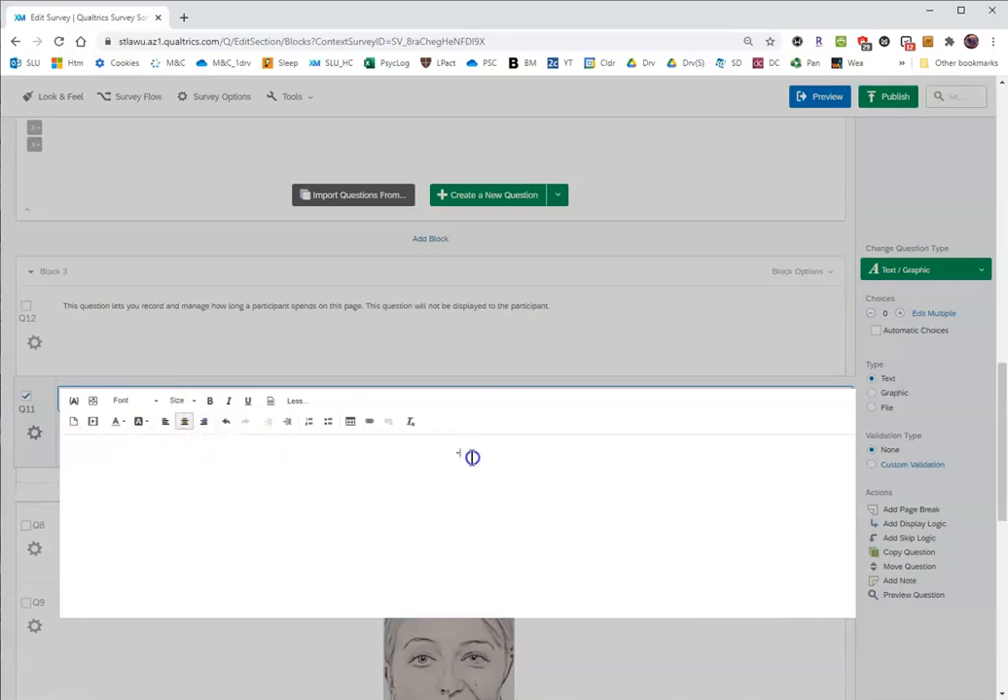
left_click_drag(472, 456, 449, 452)
left_click(197, 409)
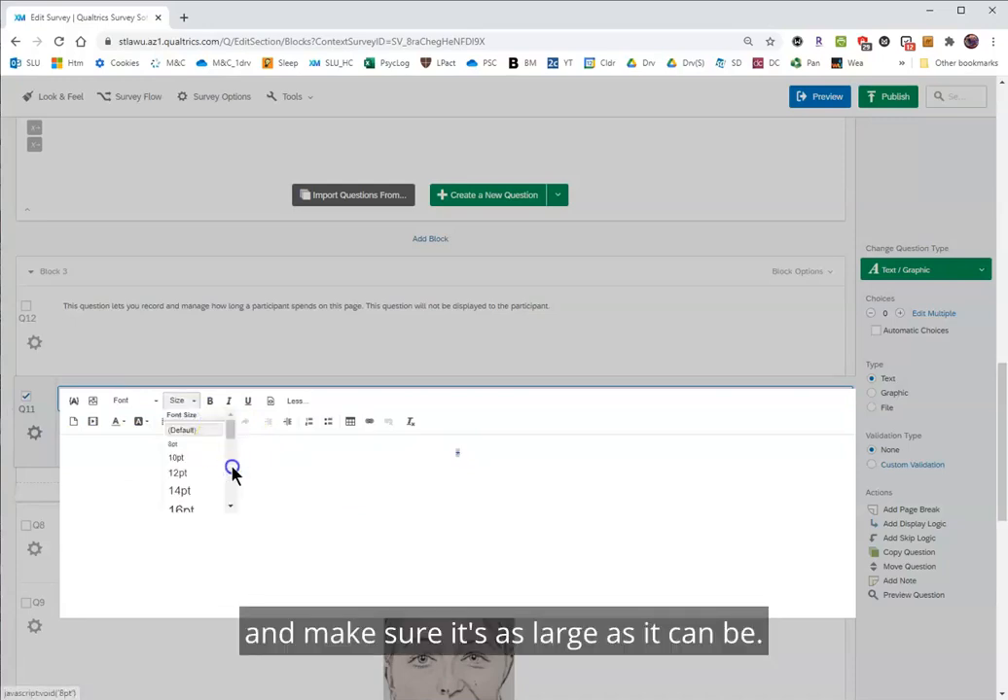
left_click_drag(230, 431, 220, 515)
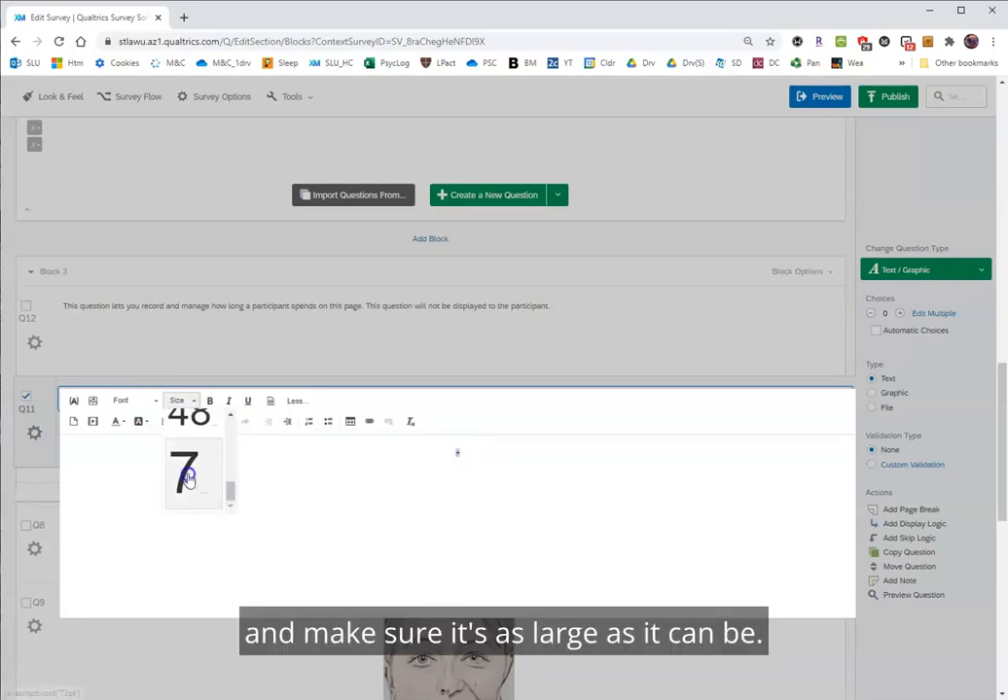
left_click(189, 474)
left_click(821, 389)
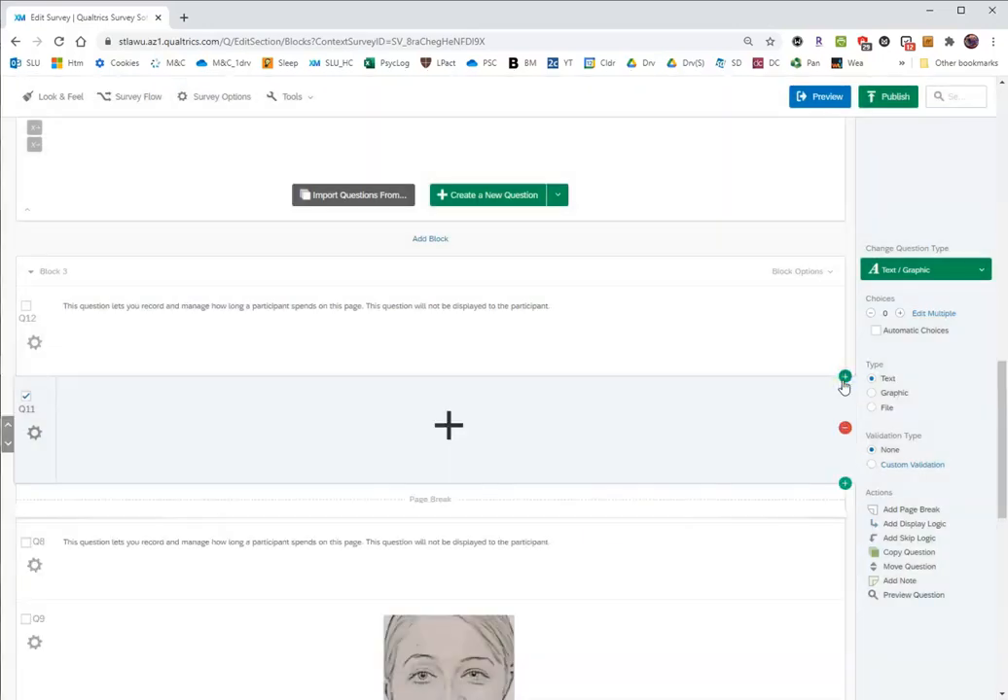
left_click(801, 653)
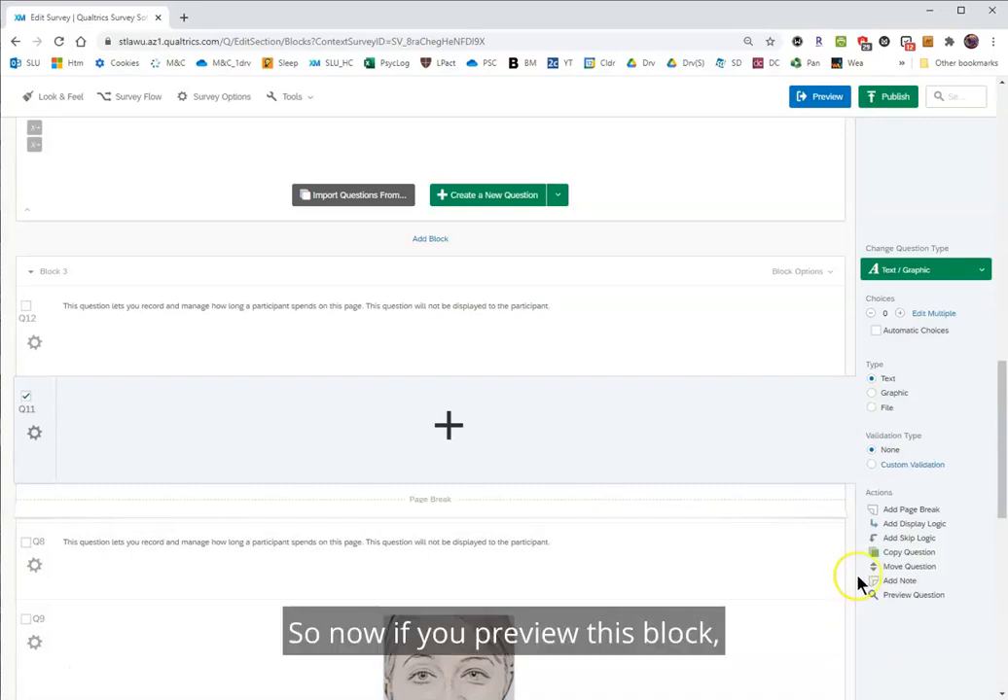
Preview Block 3 to check that the fixation point advances automatically to the face trial.
left_click(832, 273)
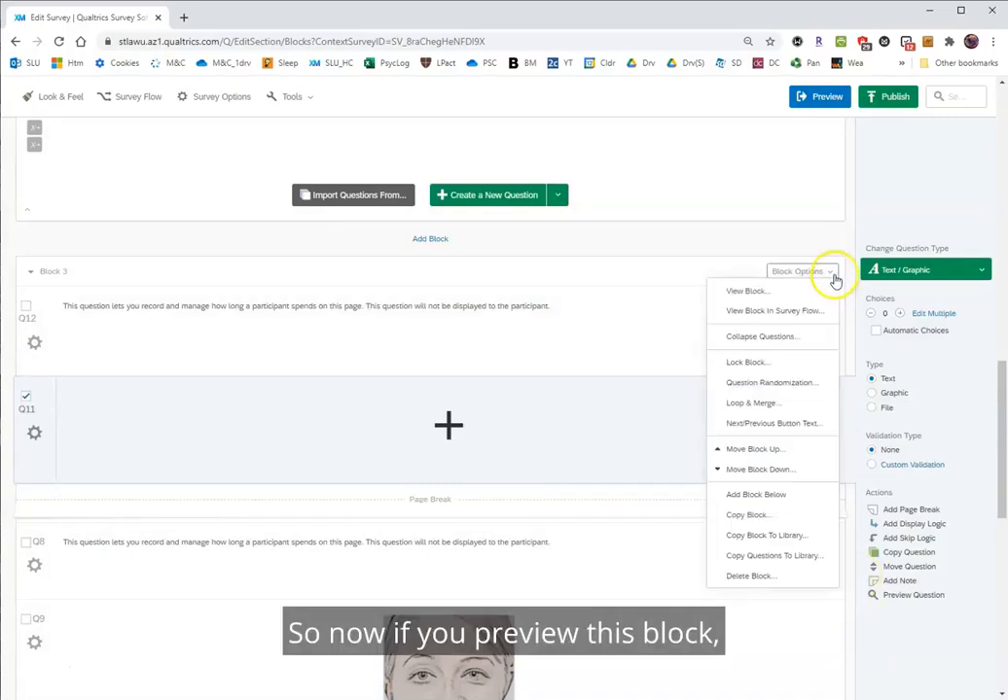
left_click(757, 294)
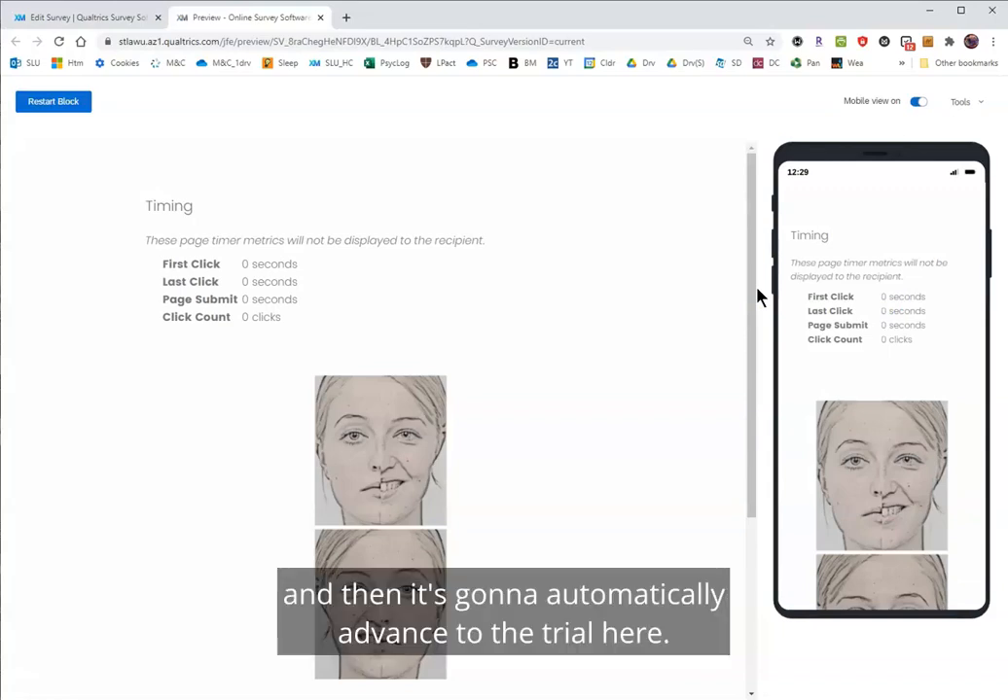
Answer the previewed face trial with BOTTOM face to check that it advances, and close the preview.
left_click(732, 300)
scroll(734, 302, "down", 2)
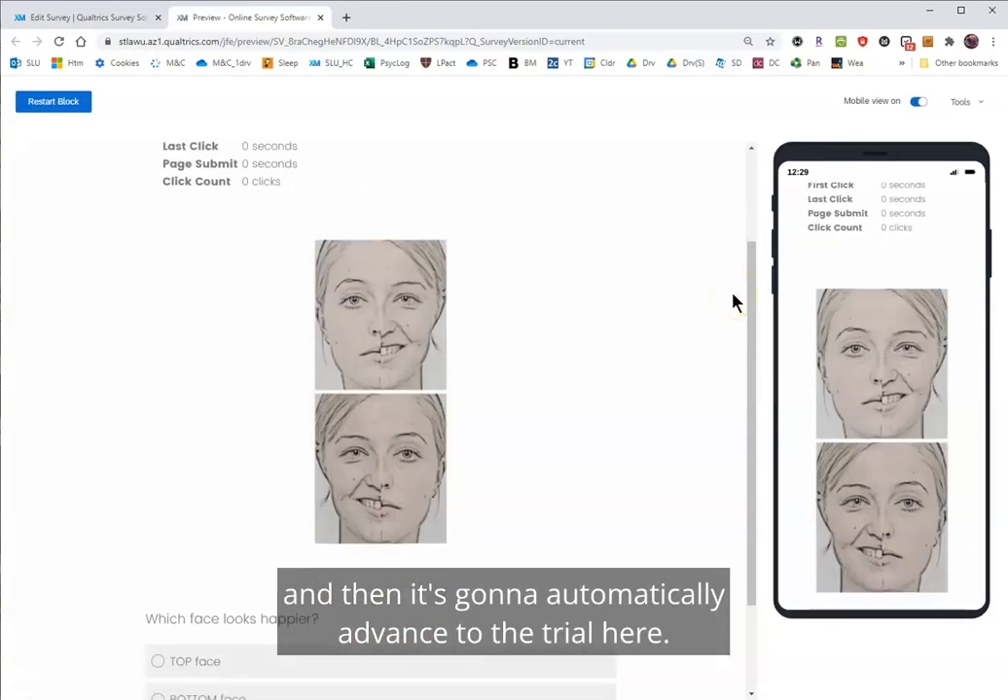
left_click(690, 322)
scroll(691, 322, "down", 2)
scroll(691, 324, "up", 2)
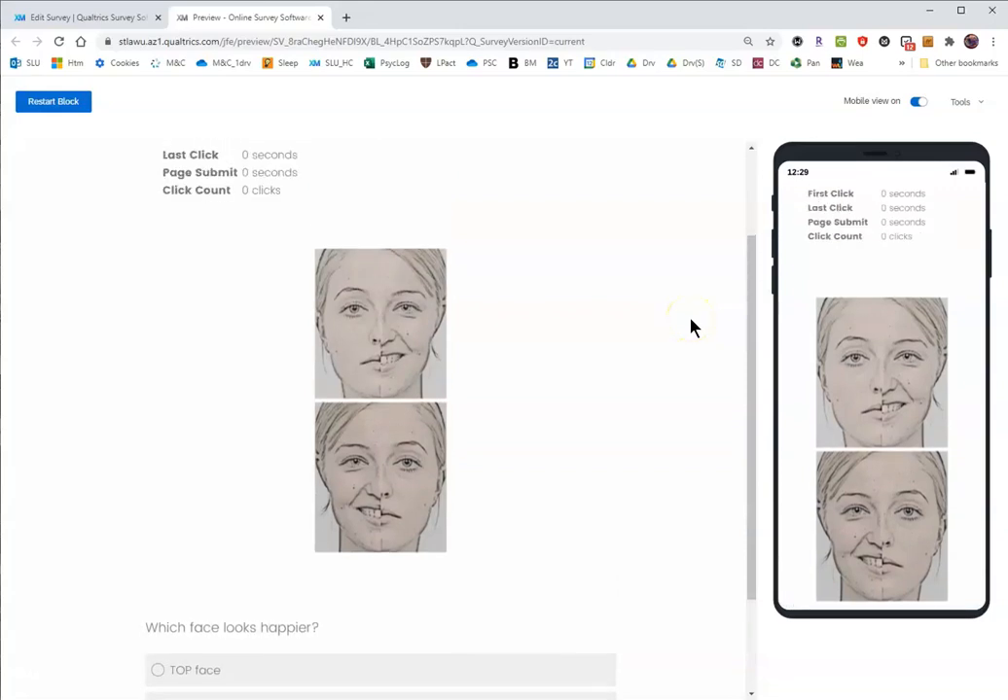
scroll(691, 326, "down", 1)
left_click(153, 641)
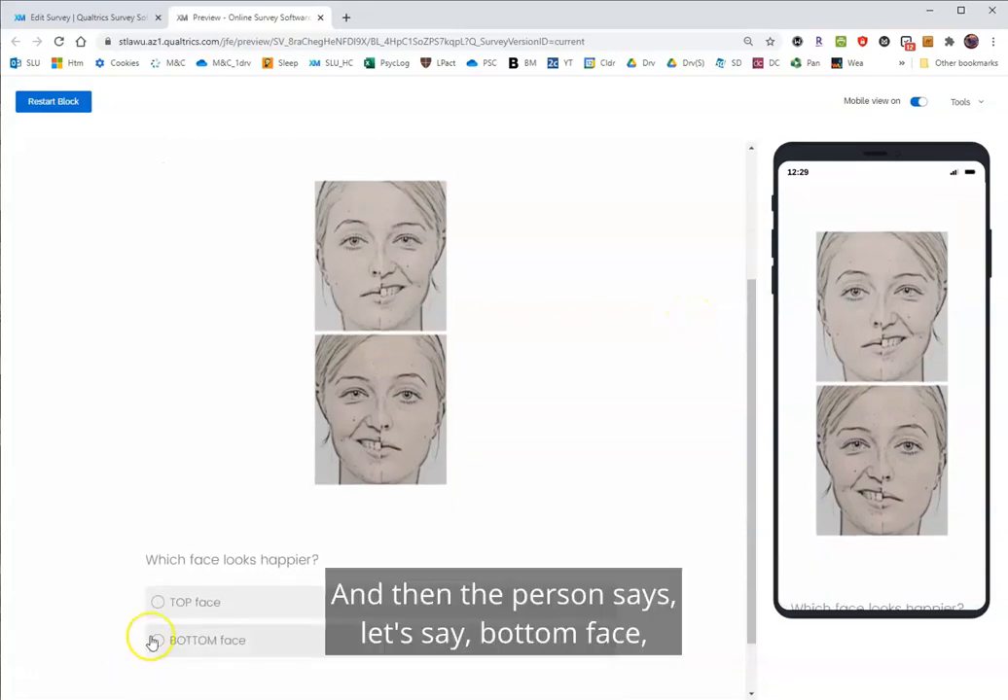
left_click(155, 642)
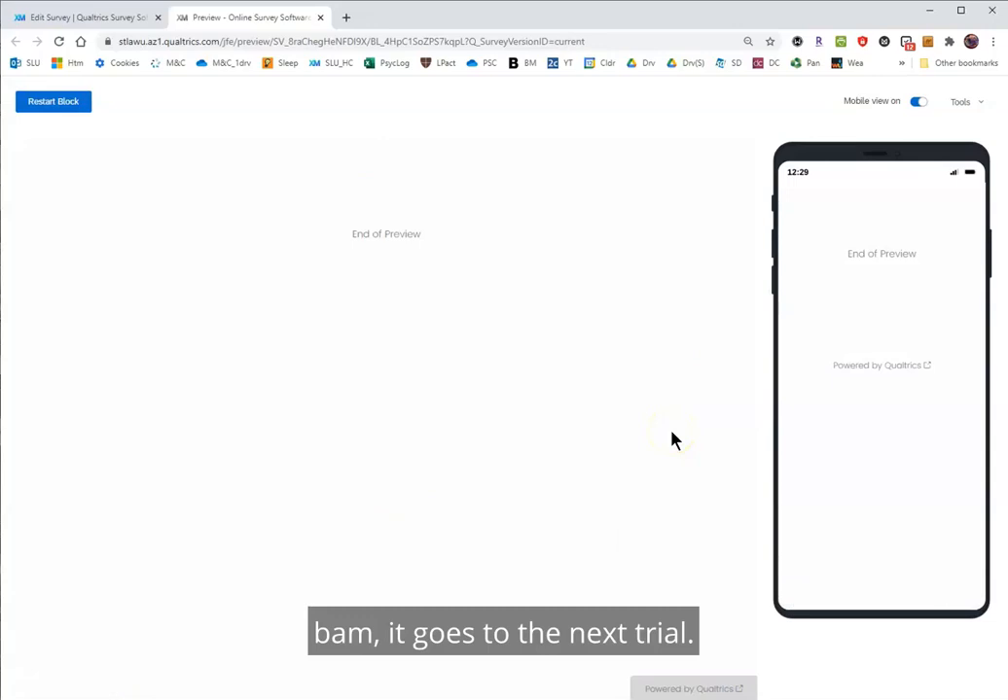
left_click(321, 19)
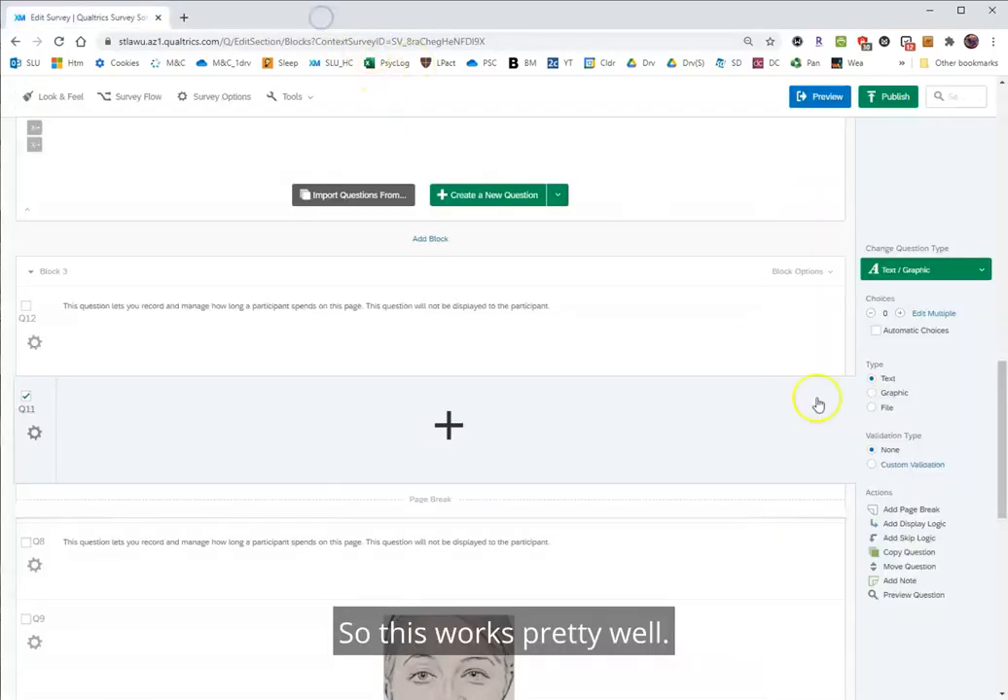
Add a block at the end of the survey, name it Survey Questions, and create a multiple-choice question in it.
scroll(775, 573, "down", 7)
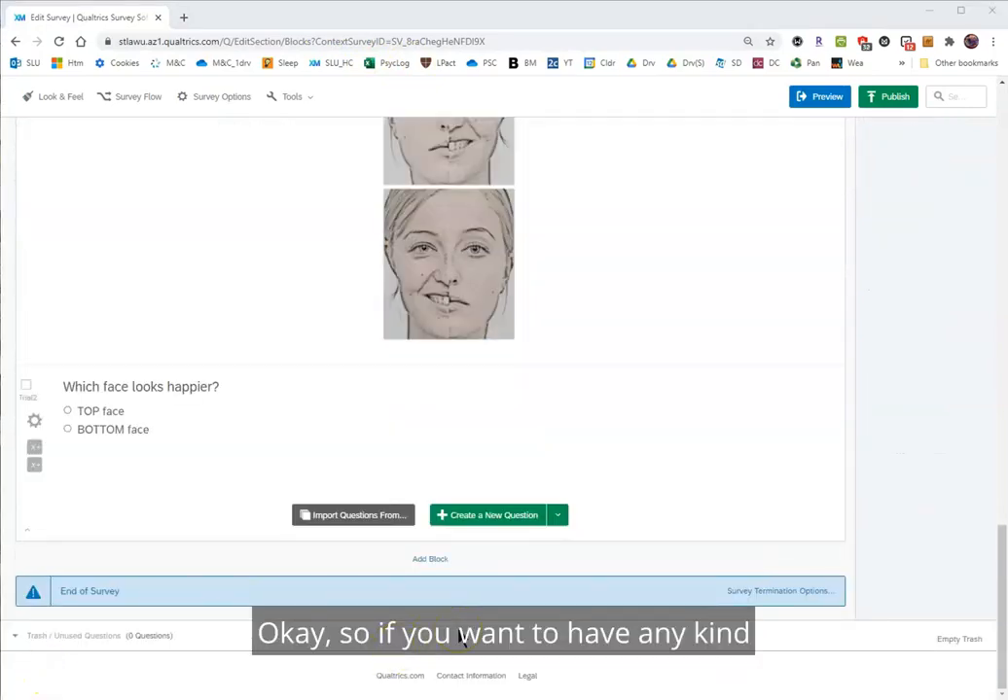
left_click(434, 562)
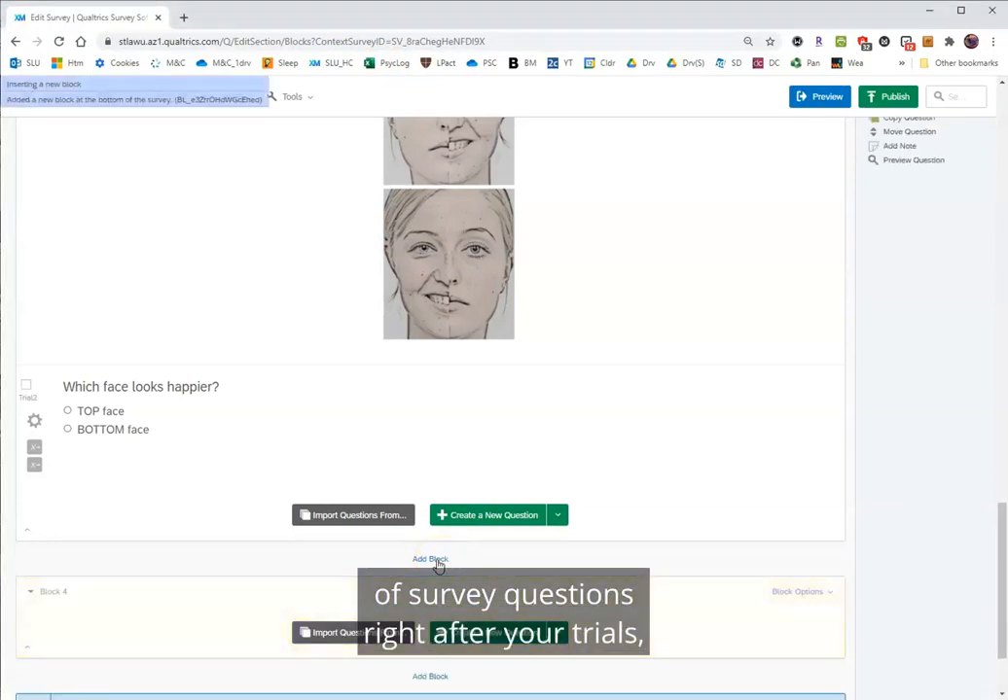
left_click(54, 592)
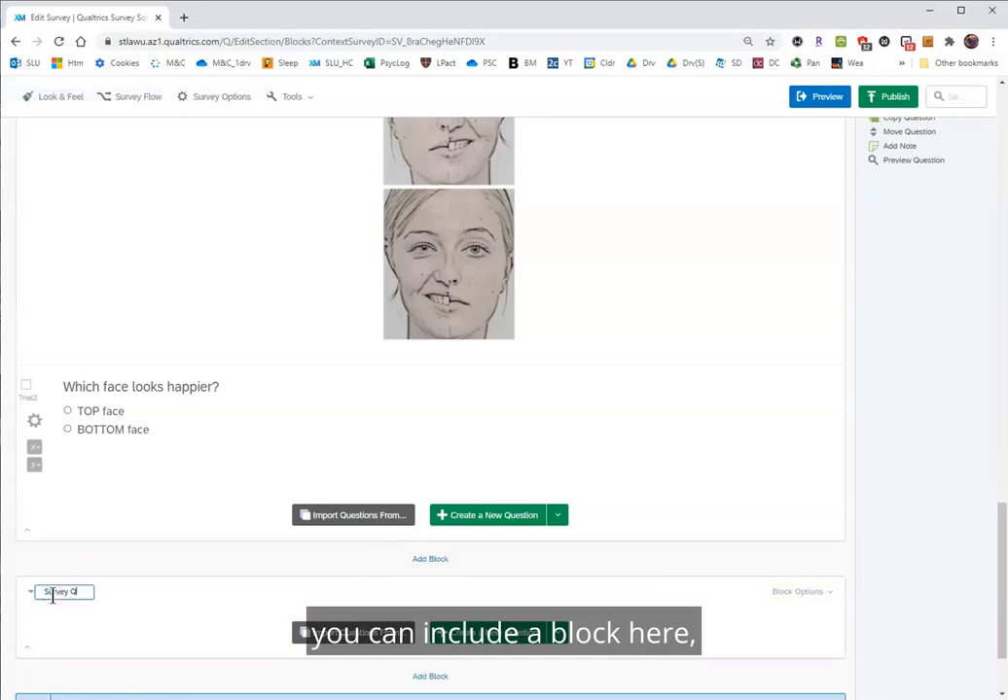
type("Survey Questions")
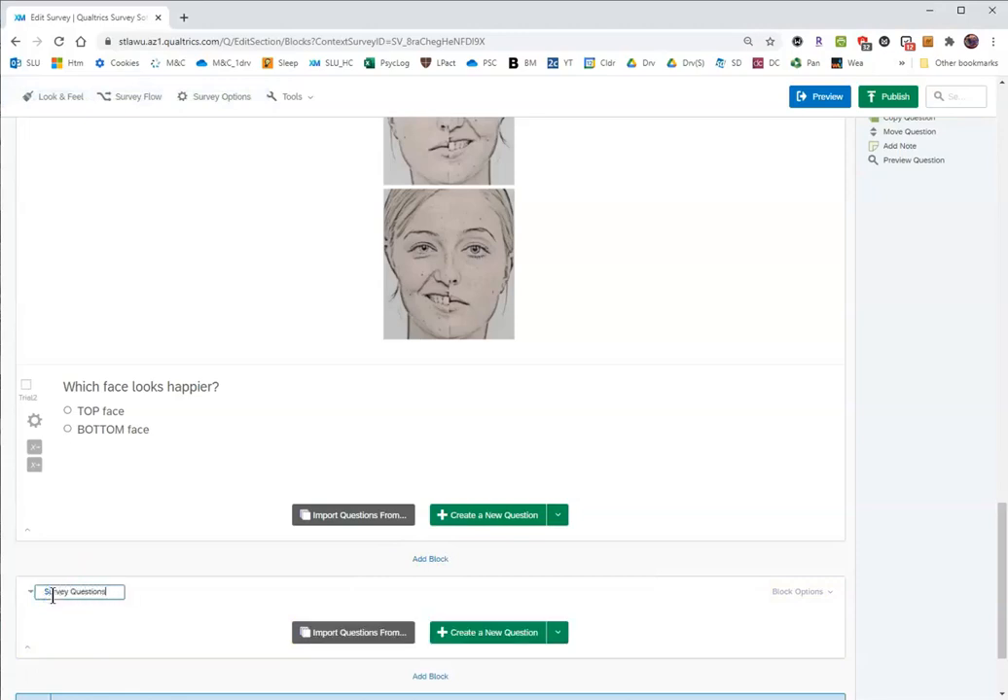
left_click(481, 634)
left_click(240, 617)
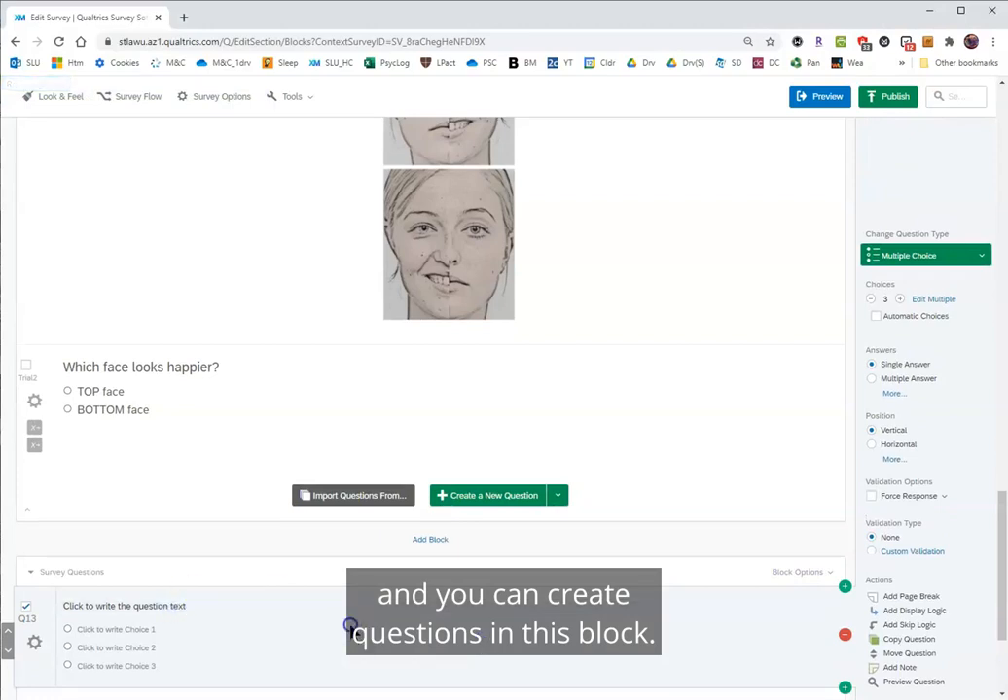
Review the names of the trial blocks and the labels of their "Which face looks happier?" questions.
scroll(235, 628, "up", 2)
scroll(234, 627, "up", 15)
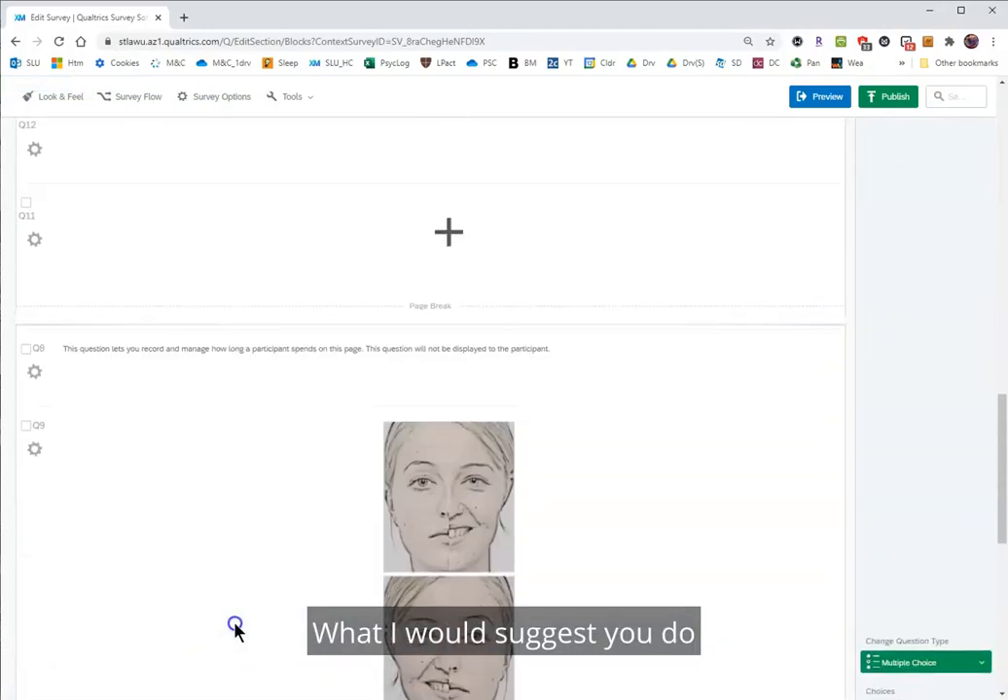
scroll(234, 628, "up", 2)
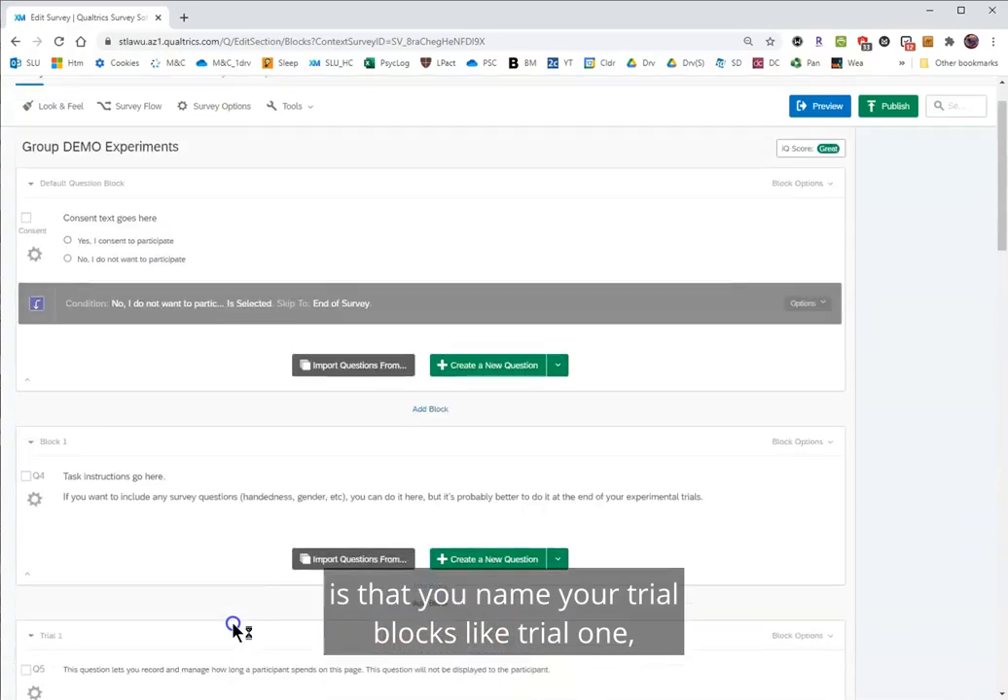
scroll(234, 627, "down", 3)
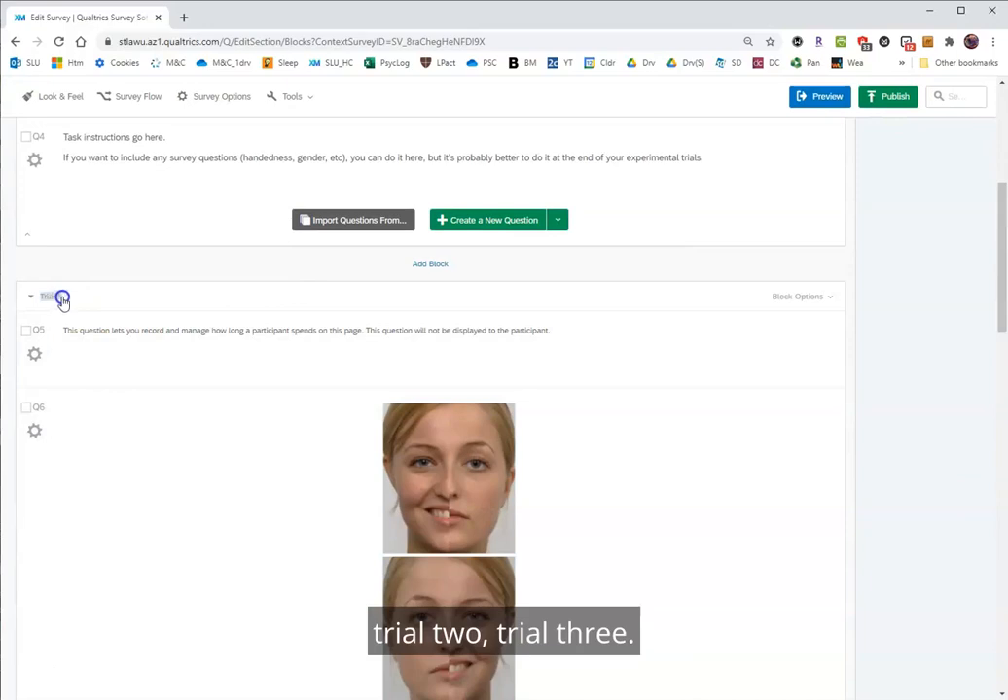
scroll(137, 489, "down", 2)
scroll(138, 494, "down", 2)
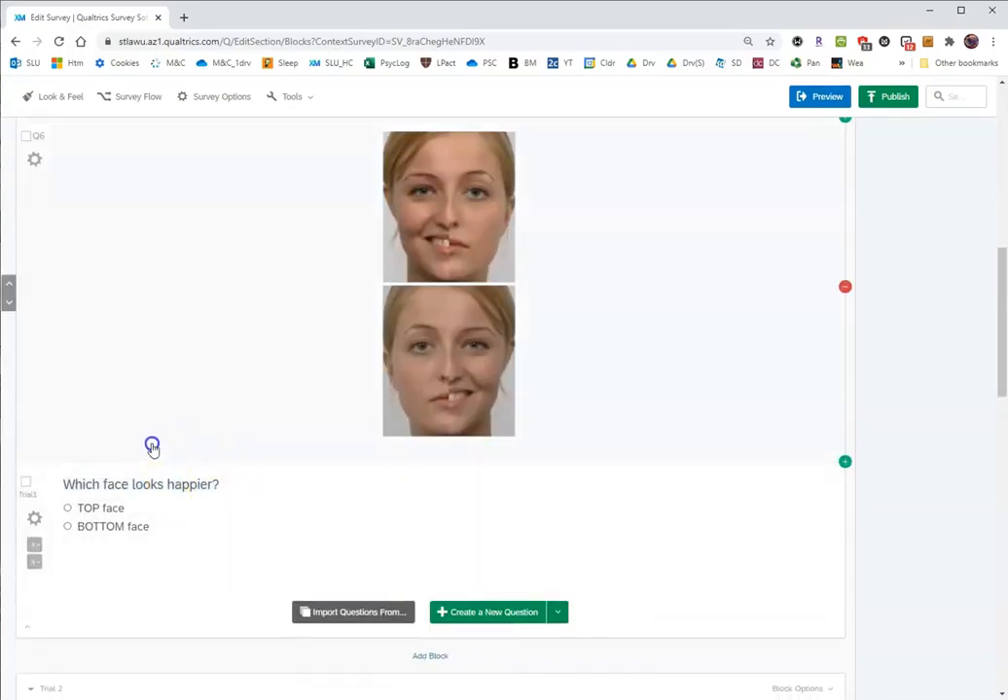
scroll(79, 484, "down", 2)
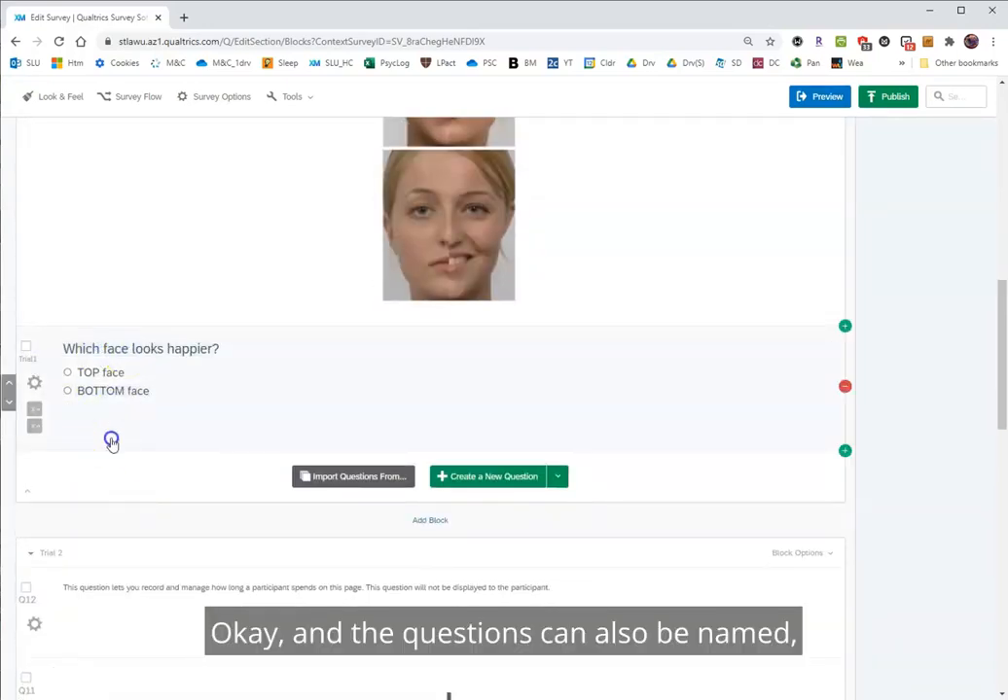
scroll(112, 445, "down", 1)
scroll(111, 446, "down", 1)
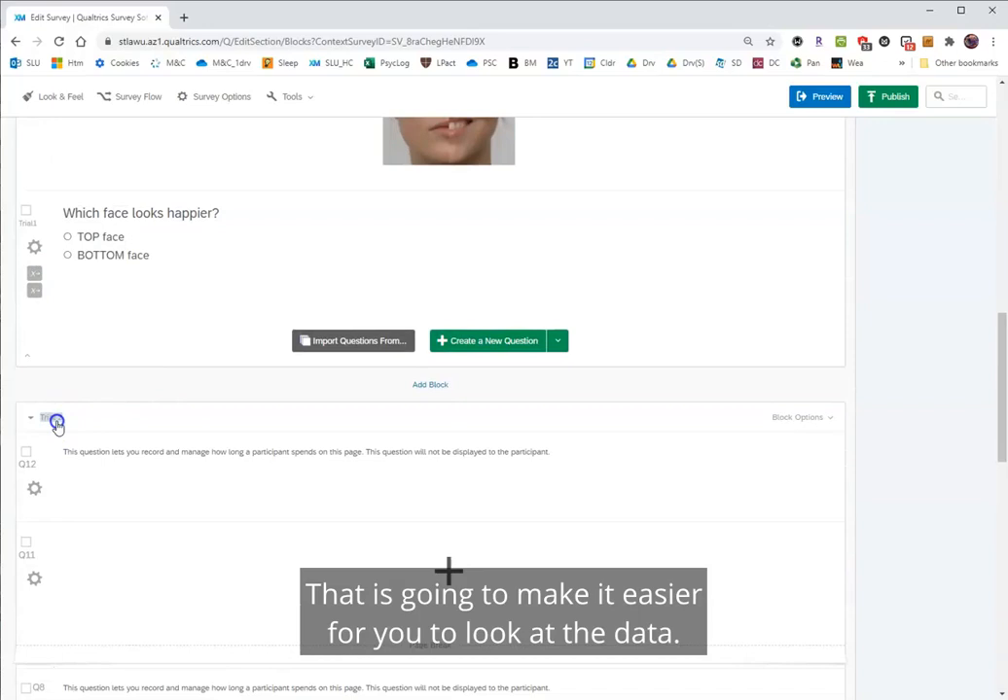
scroll(56, 423, "down", 6)
left_click(44, 519)
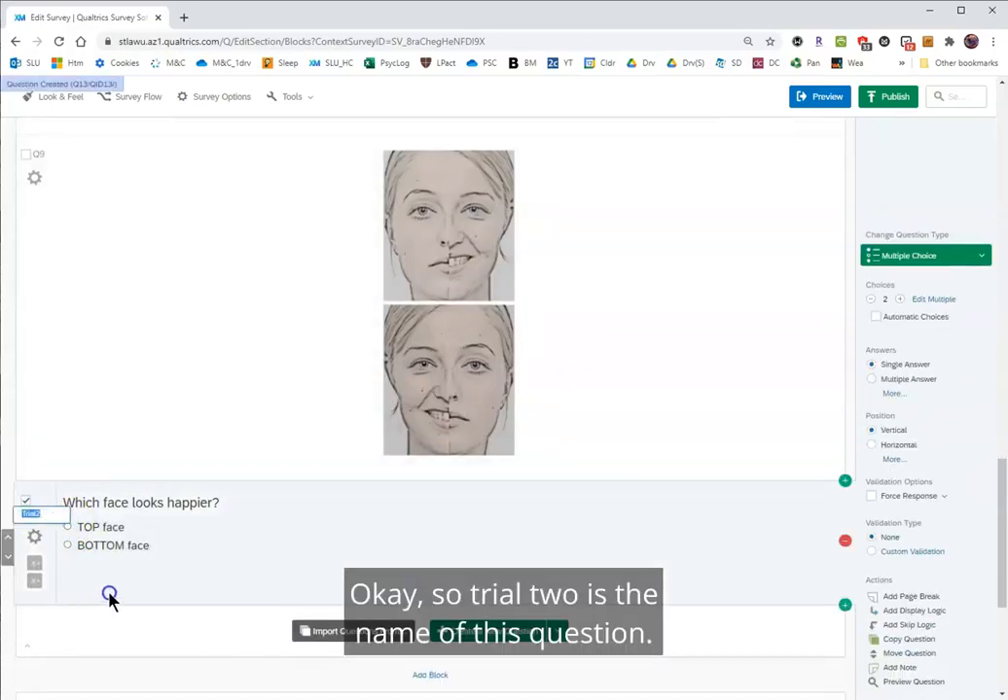
scroll(172, 585, "down", 2)
Check the order of the blocks in the survey flow and leave it without saving.
scroll(171, 585, "up", 6)
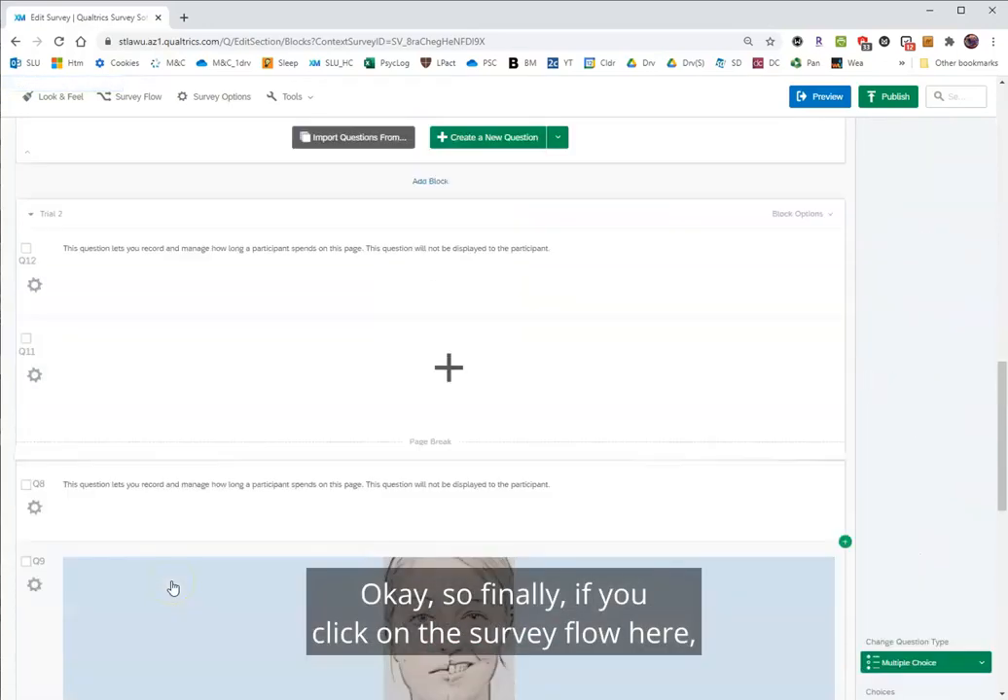
scroll(171, 588, "up", 10)
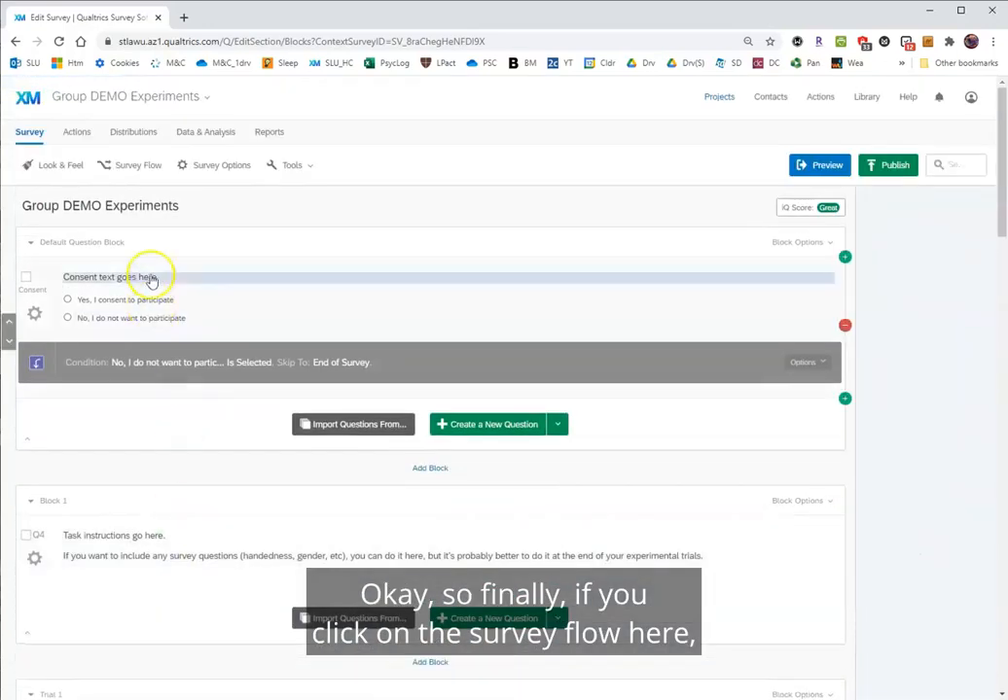
left_click(129, 173)
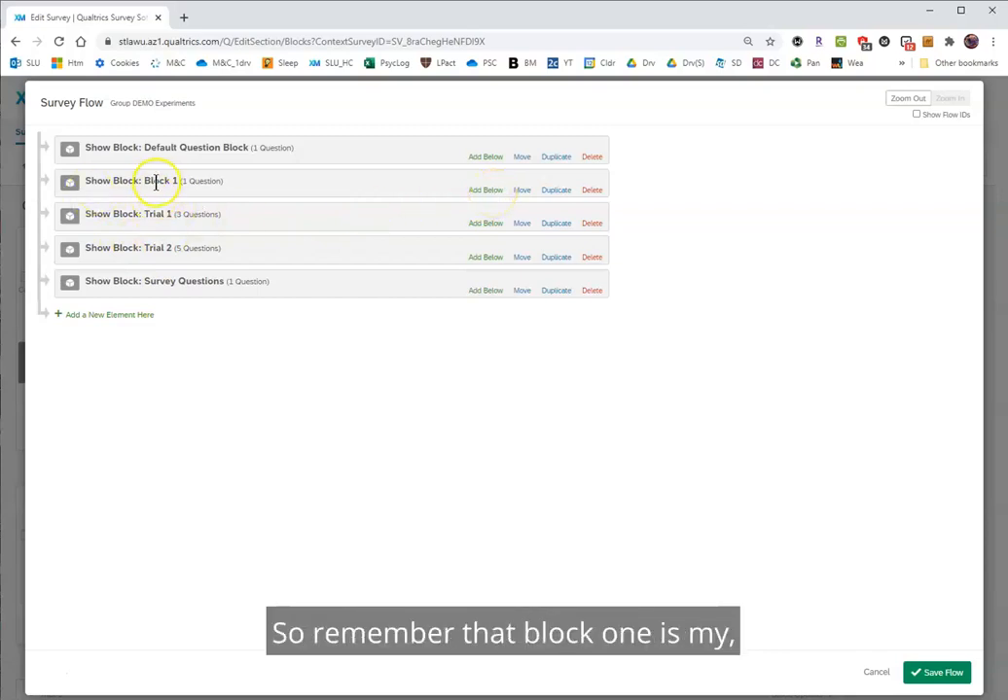
left_click(875, 672)
Rename Block 1 as "Task instructions".
scroll(128, 394, "down", 1)
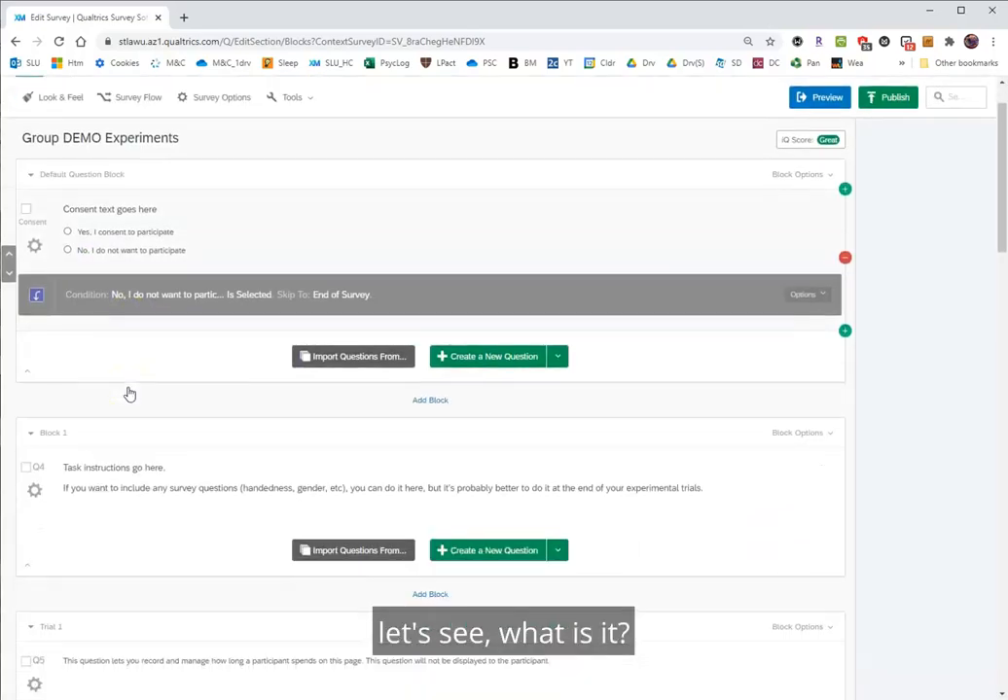
left_click(46, 433)
type("Task instruction")
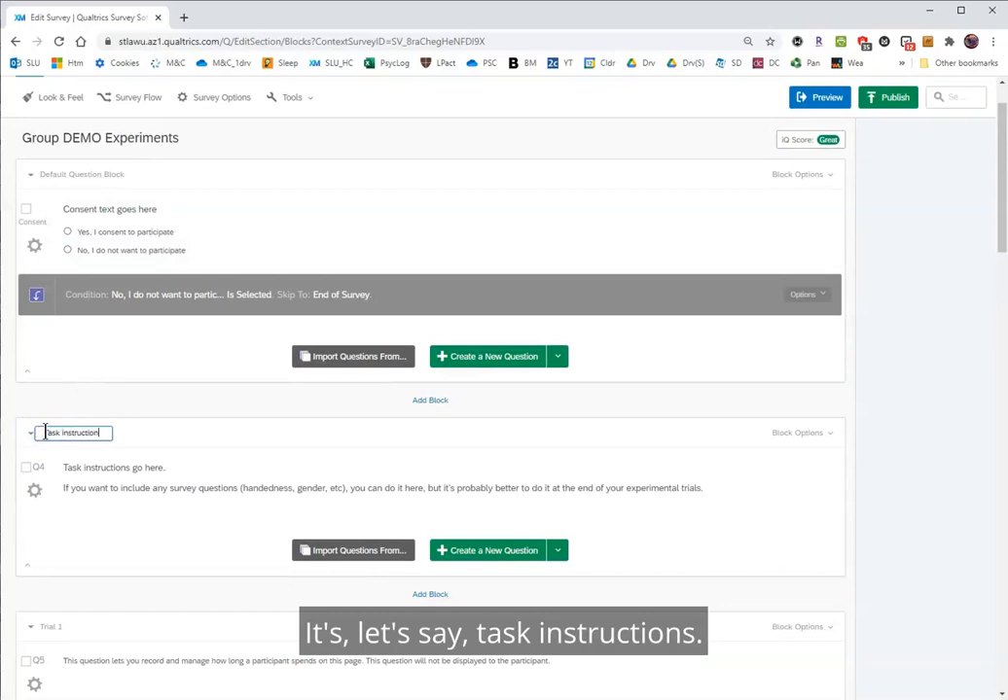
type("s")
left_click(159, 443)
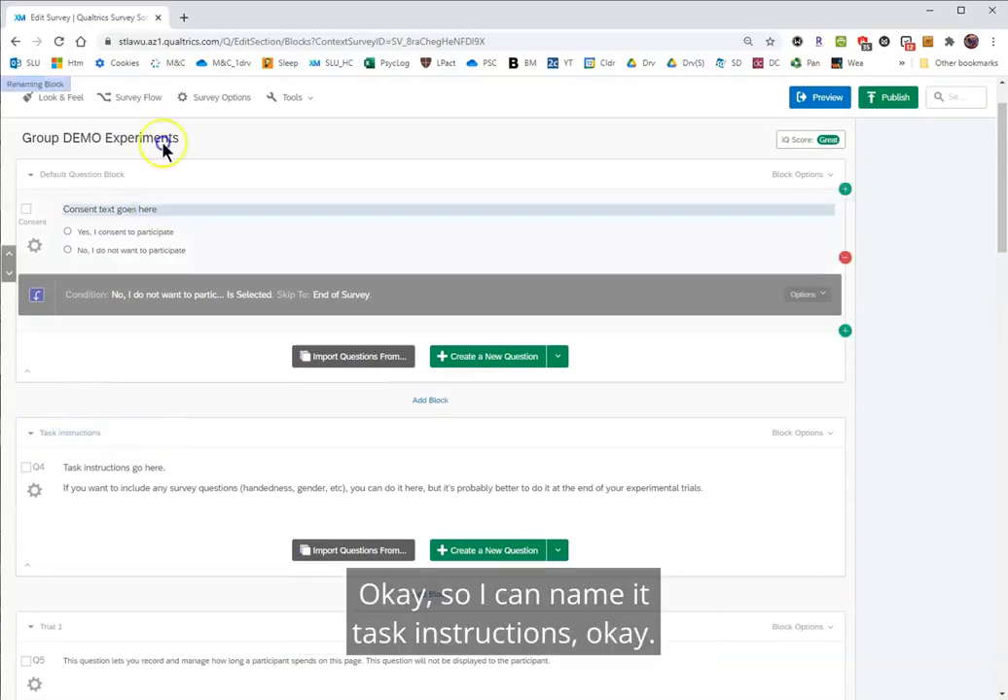
Add a Randomizer element directly below the Task instructions block in the survey flow.
left_click(136, 100)
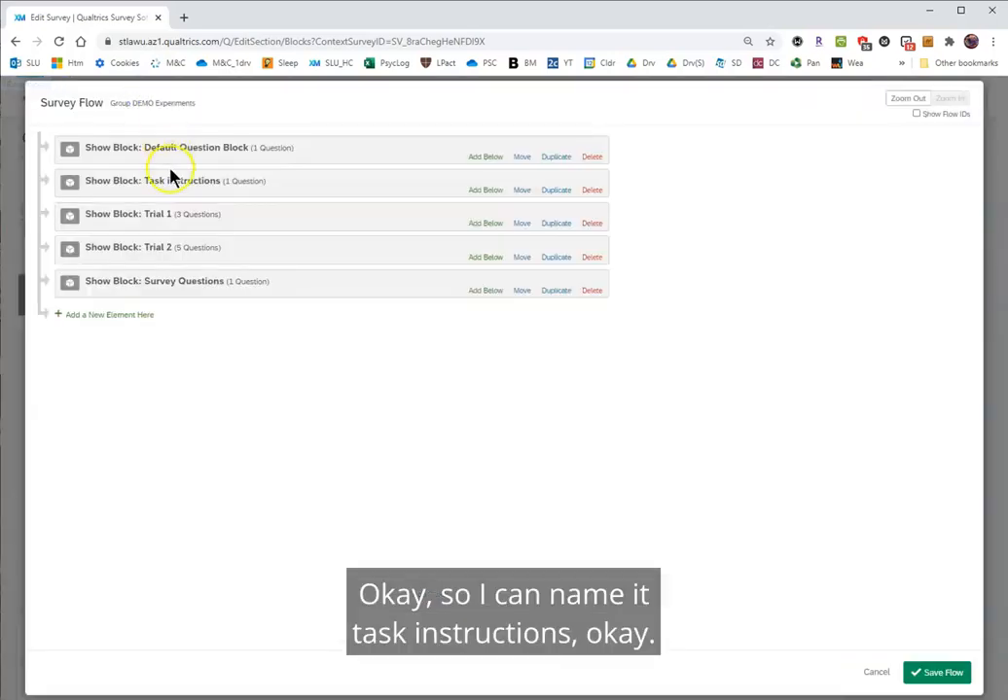
left_click(157, 216)
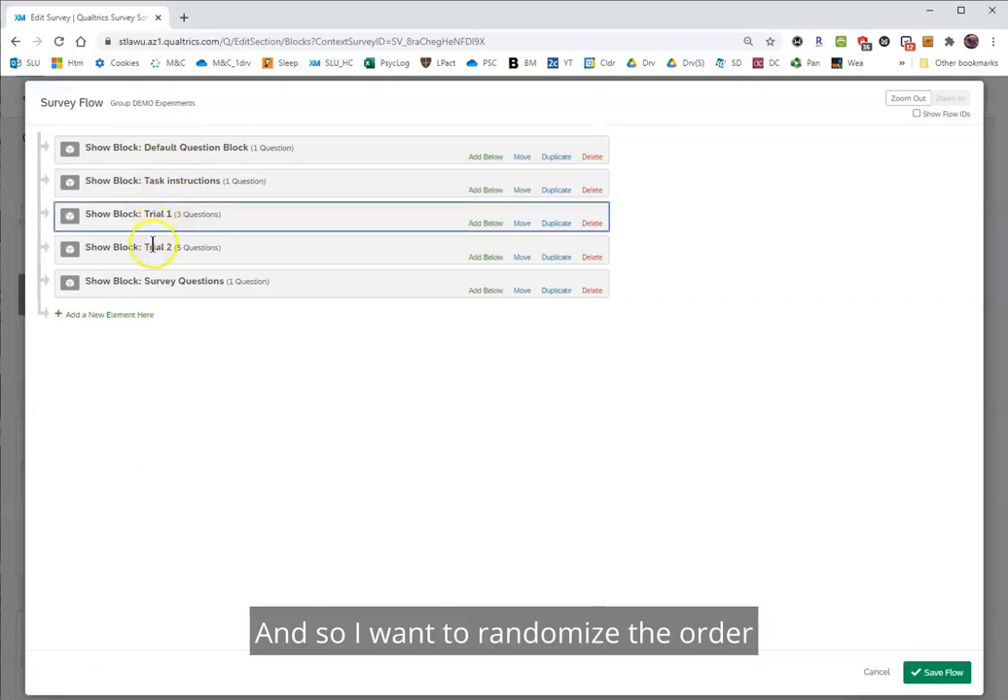
left_click(486, 190)
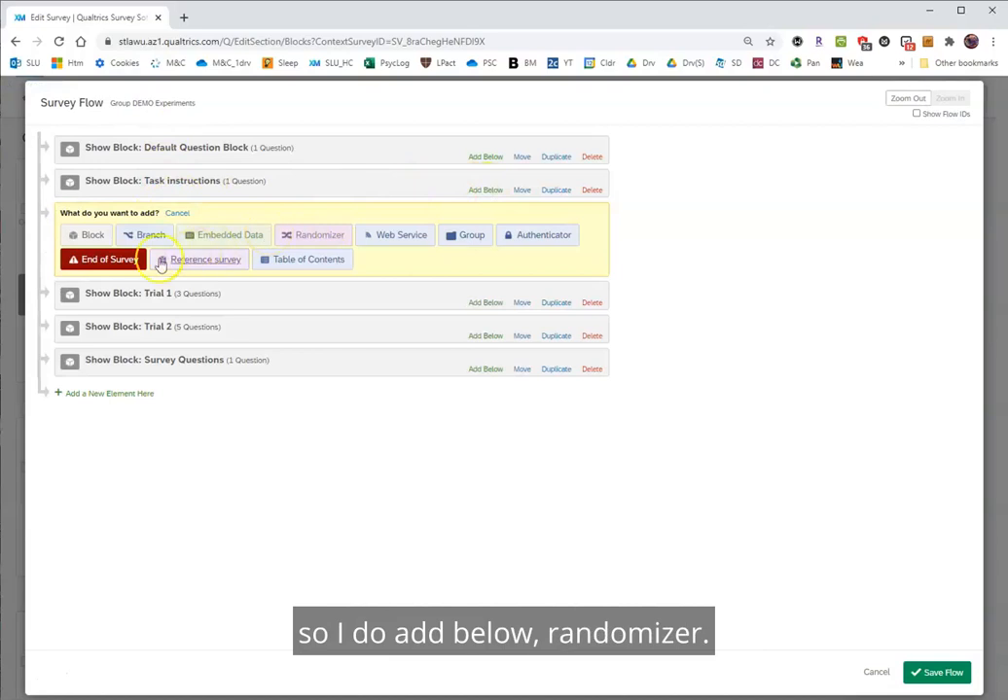
left_click(287, 240)
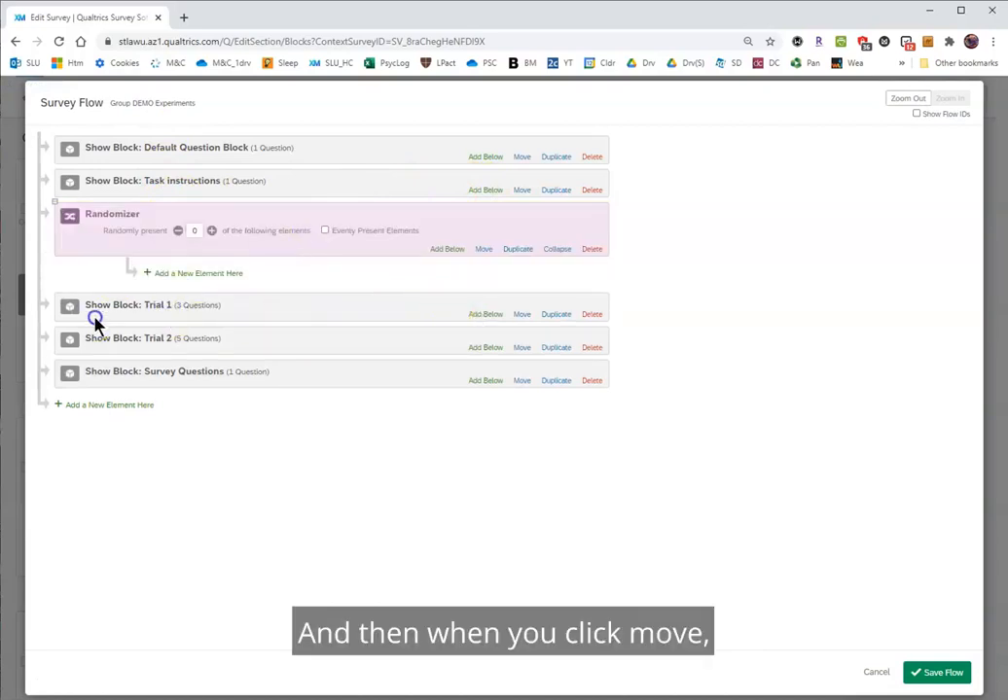
Move the Trial 1 and Trial 2 blocks into the Randomizer and save the survey flow.
left_click_drag(522, 314, 522, 284)
left_click_drag(522, 345, 542, 311)
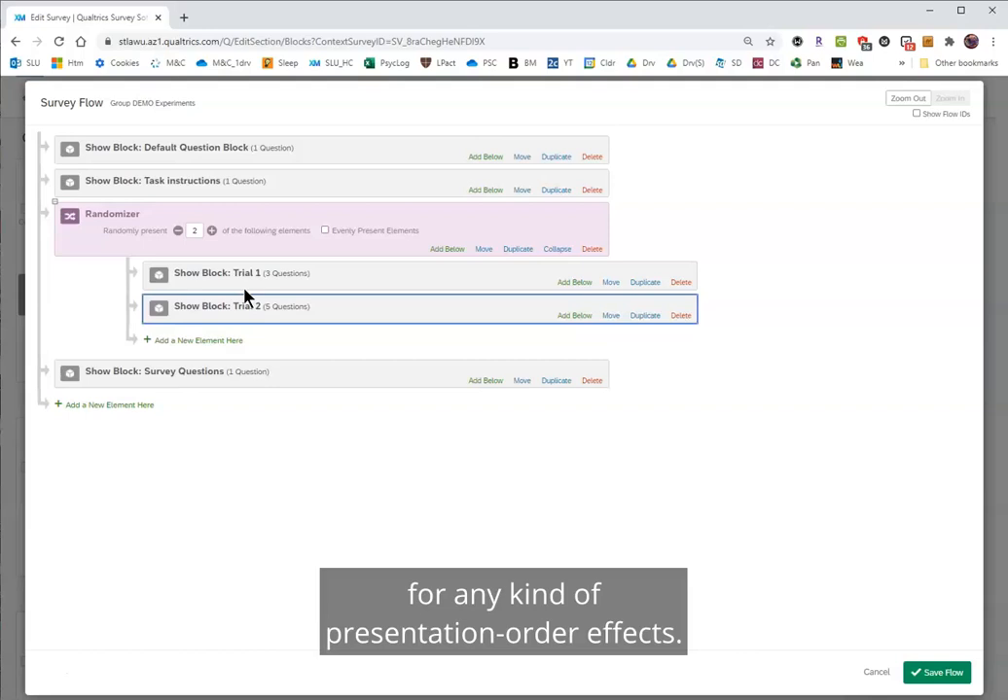
left_click(932, 678)
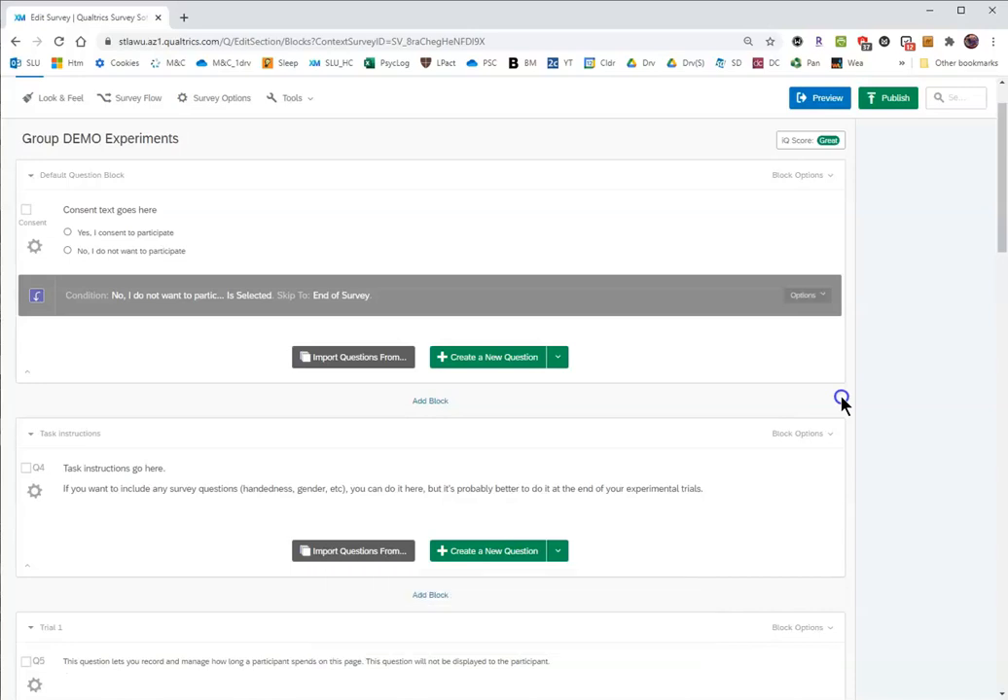
scroll(843, 406, "up", 1)
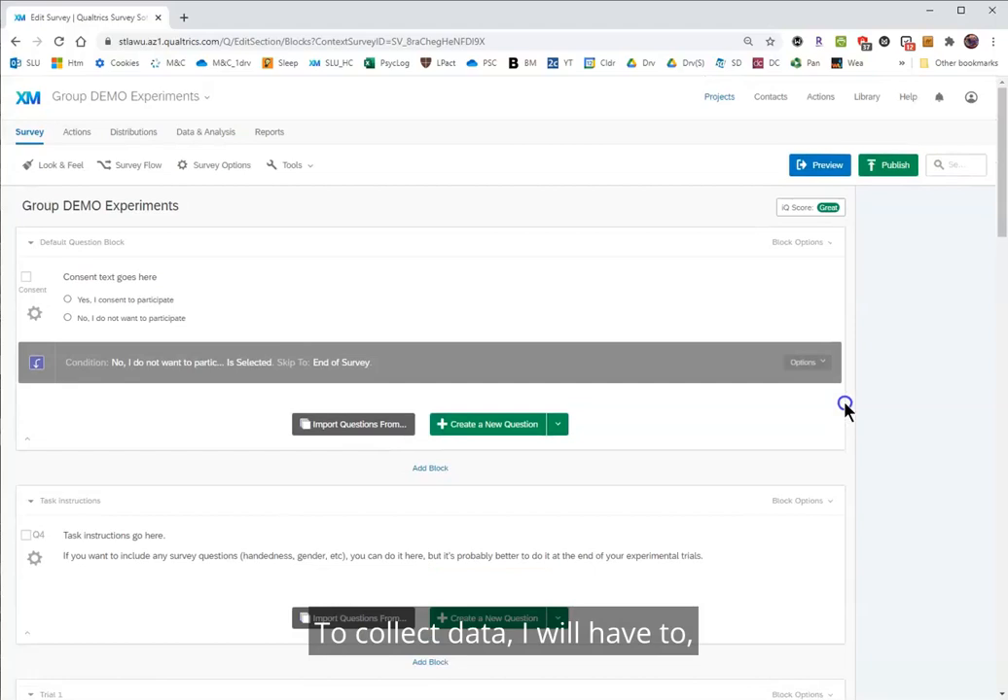